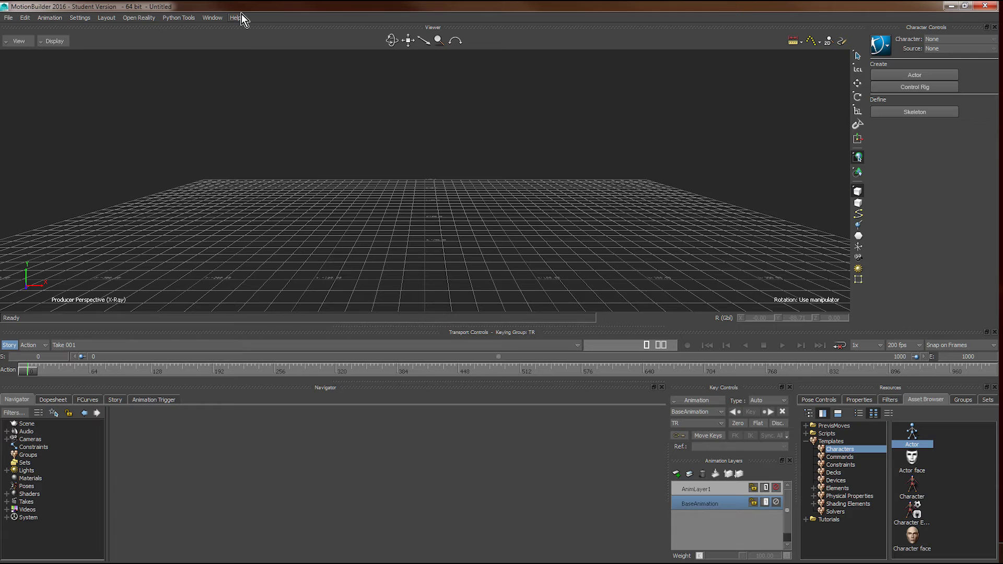
Import the motion capture file P002 Cal 01.c3d from the Session 1 folder with the default import options
left_click(7, 18)
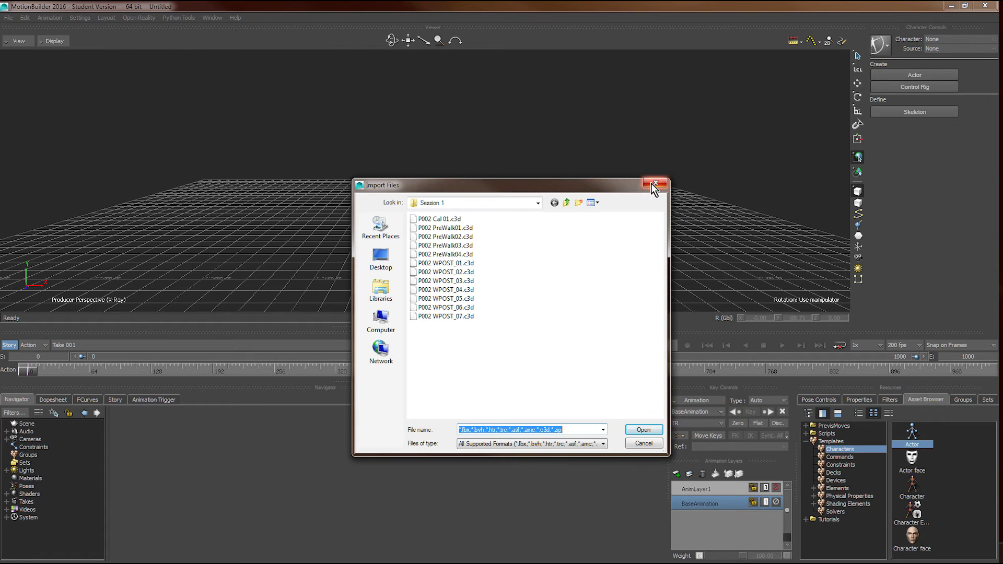
left_click(468, 225)
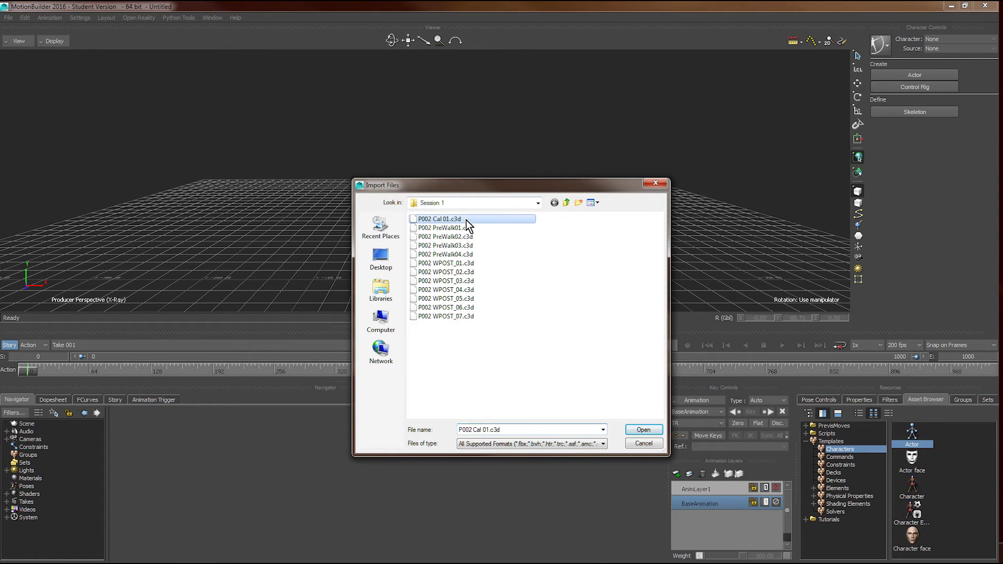
double_click(450, 224)
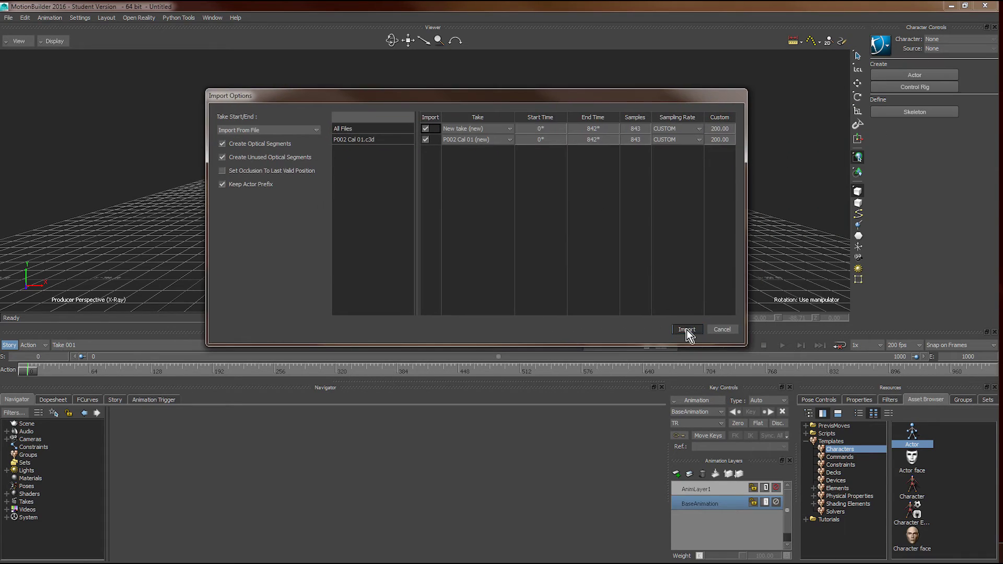
left_click(687, 330)
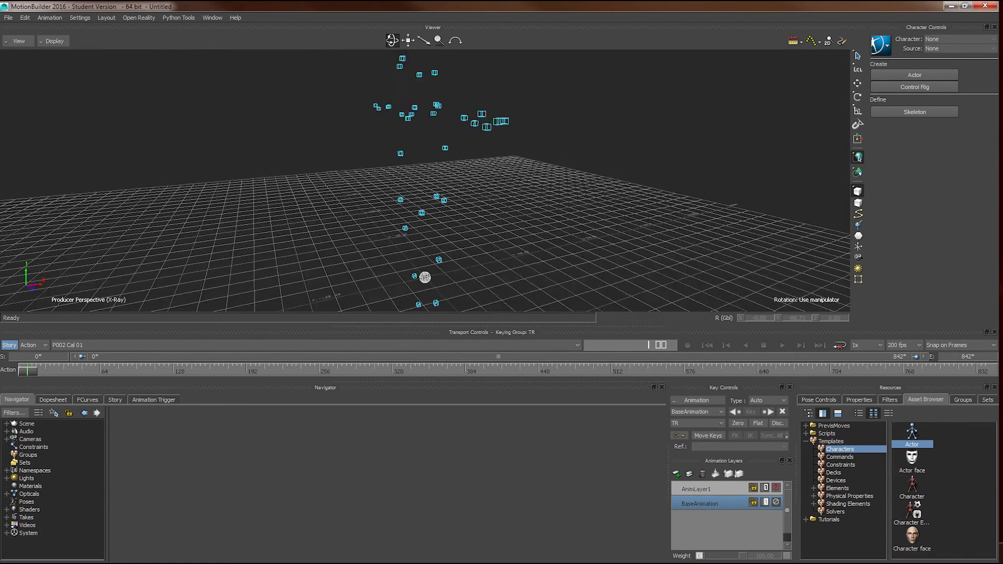
Play the imported calibration take to check the optical markers, and return to the first frame
left_click_drag(335, 146, 454, 155, "ctrl+shift")
scroll(454, 185, "down", 2)
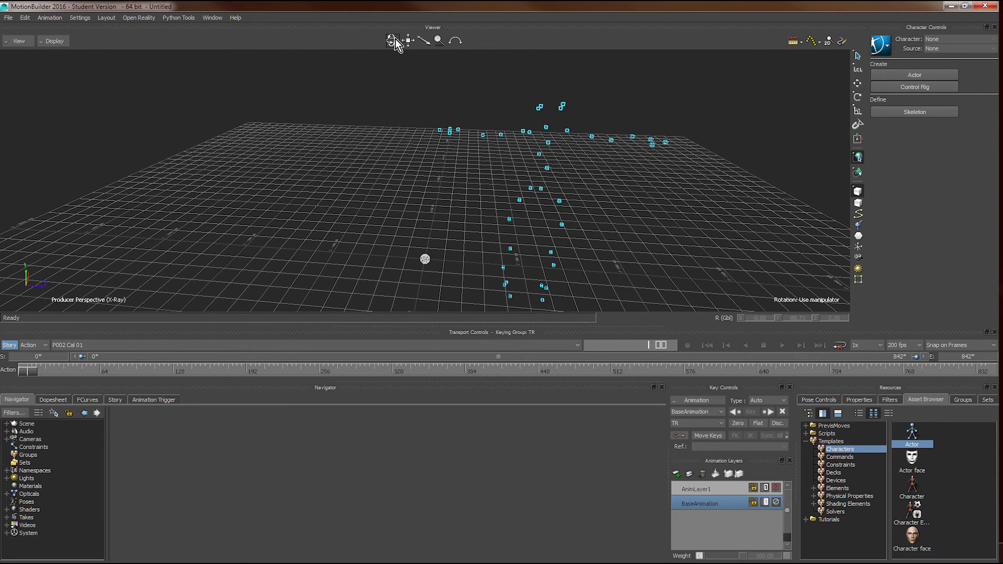
left_click_drag(392, 41, 441, 101)
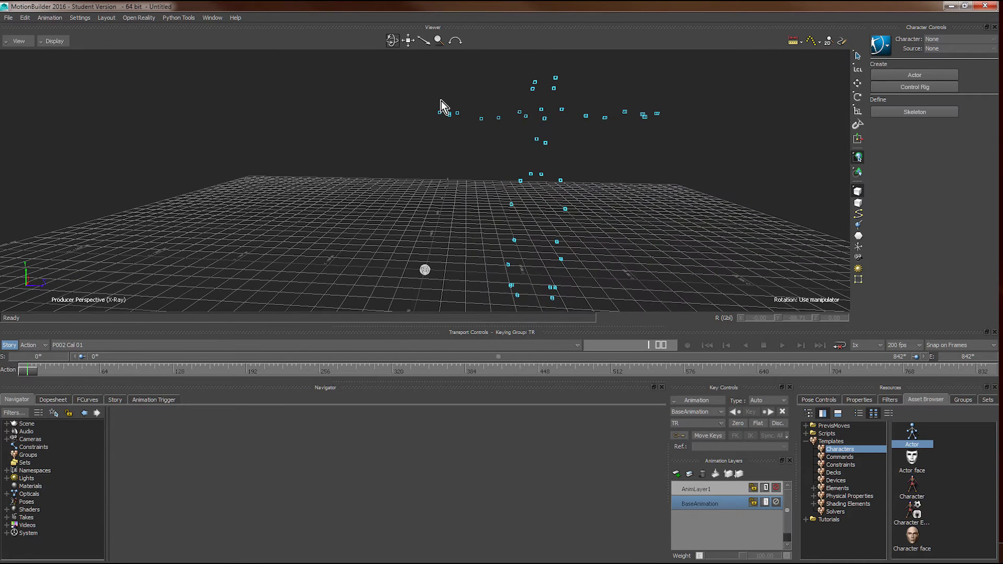
left_click(782, 346)
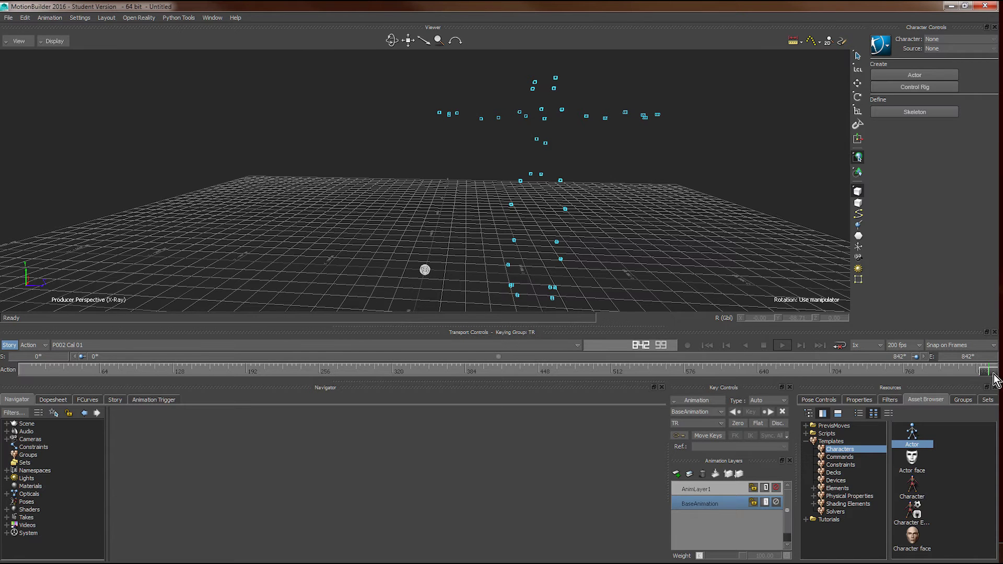
left_click(30, 369)
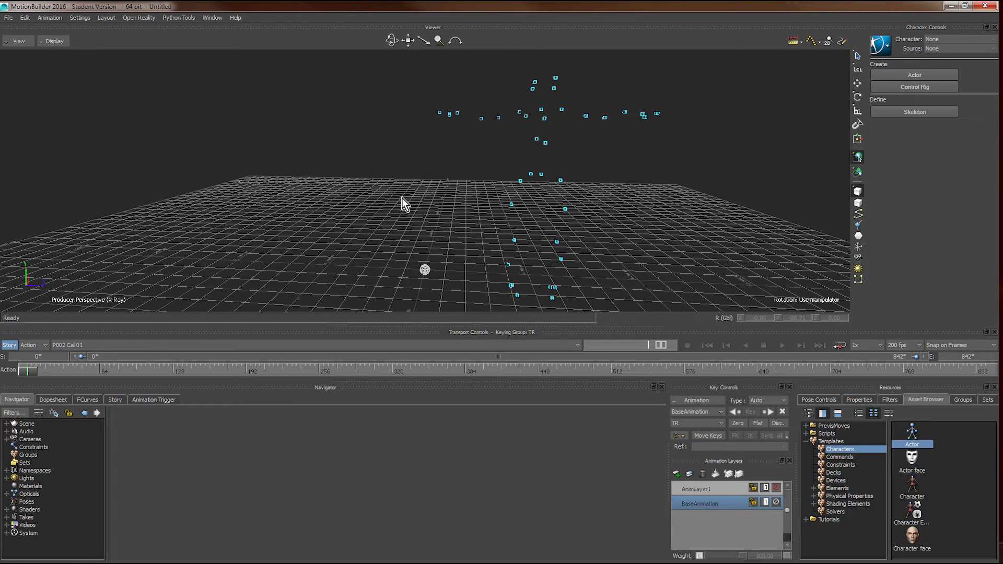
Add an Actor from the character templates to the scene and hide its Actor Skeleton display
left_click_drag(404, 204, 405, 204)
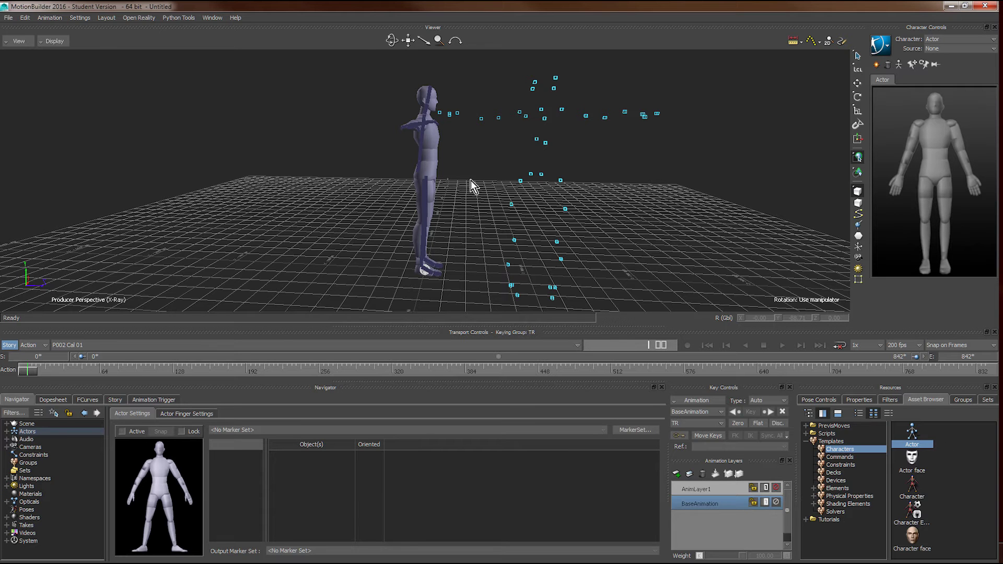
left_click(889, 51)
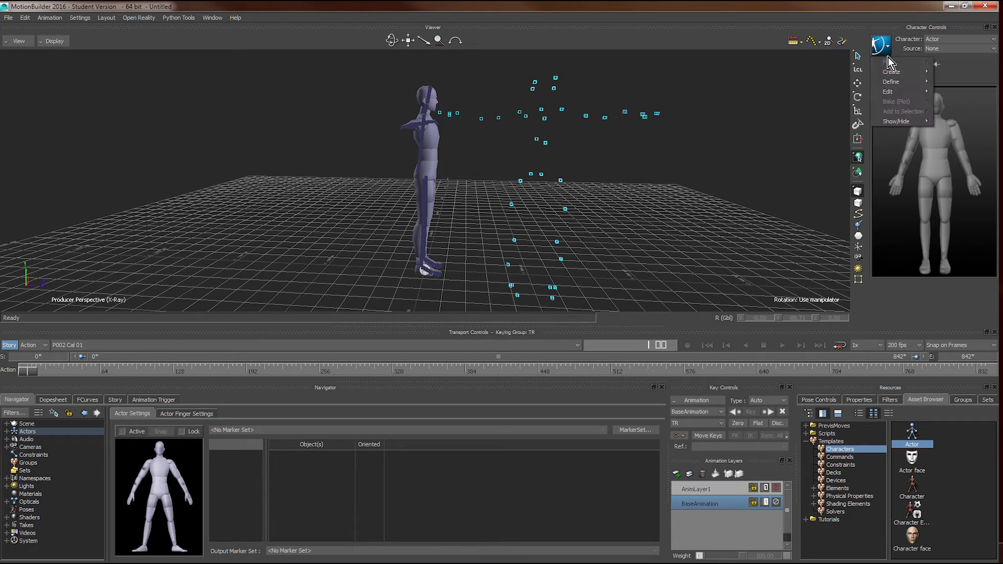
mouse_move(910, 120)
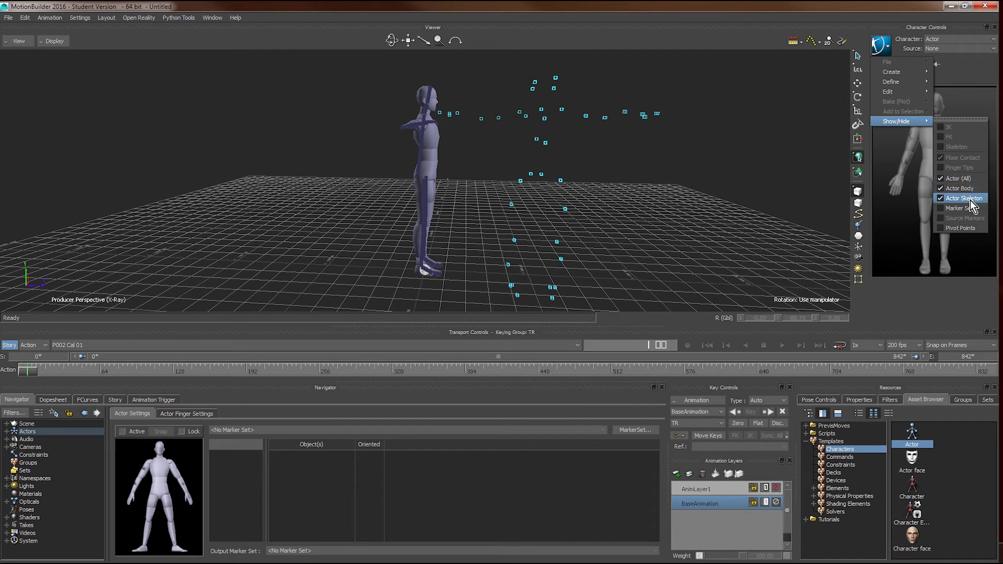
left_click(883, 52)
left_click(883, 53)
mouse_move(910, 121)
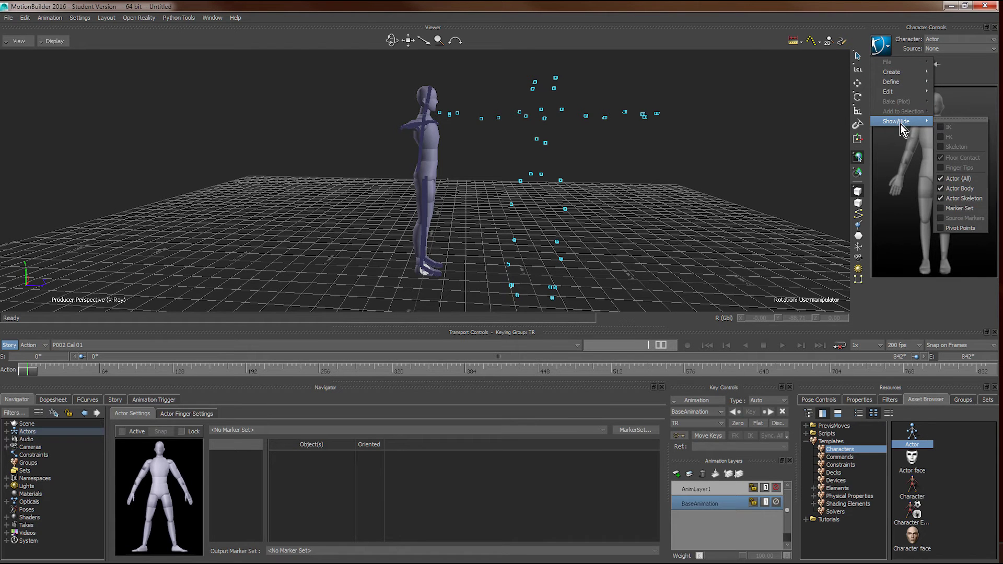
left_click(966, 199)
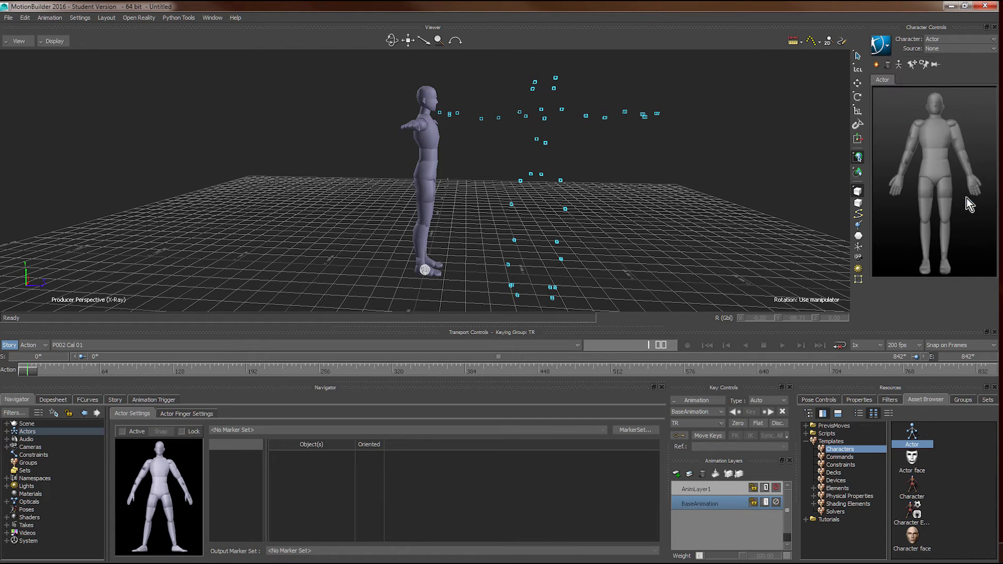
Rotate the actor by its hips to face the markers' direction and move the hips to about X -36, Y 97, Z 94
left_click(428, 171)
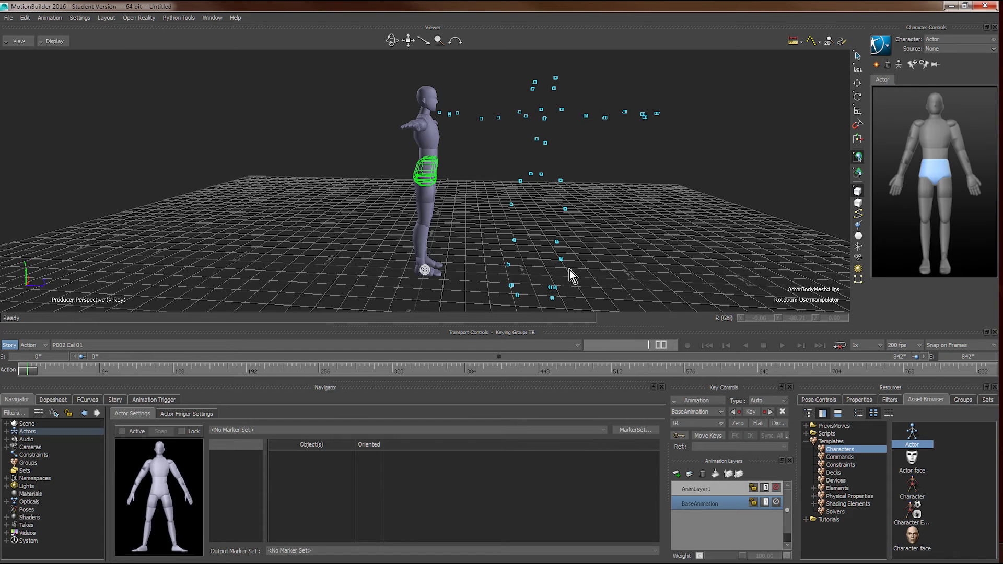
key("r")
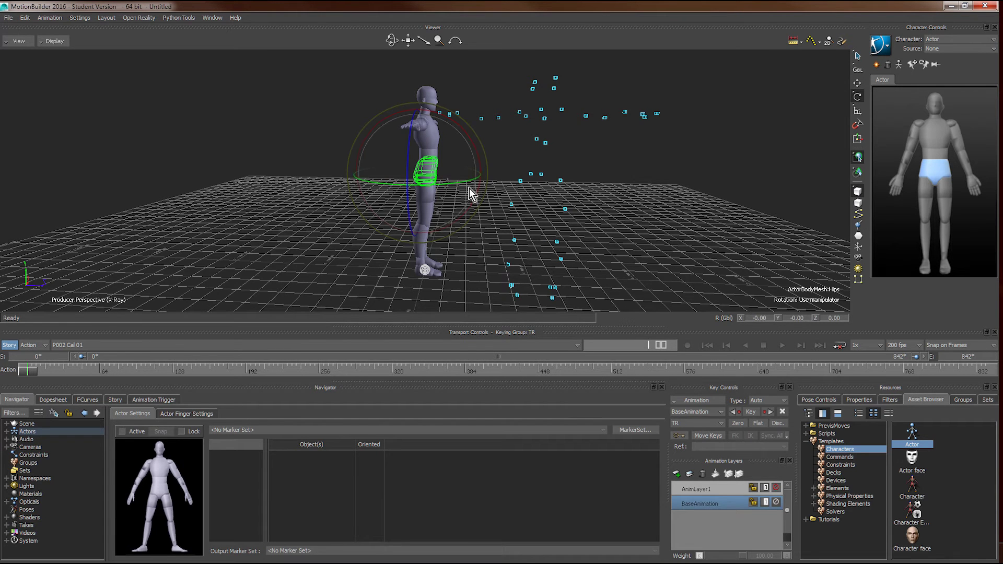
left_click_drag(470, 191, 538, 203)
key("t")
left_click_drag(625, 260, 474, 204, "ctrl+shift")
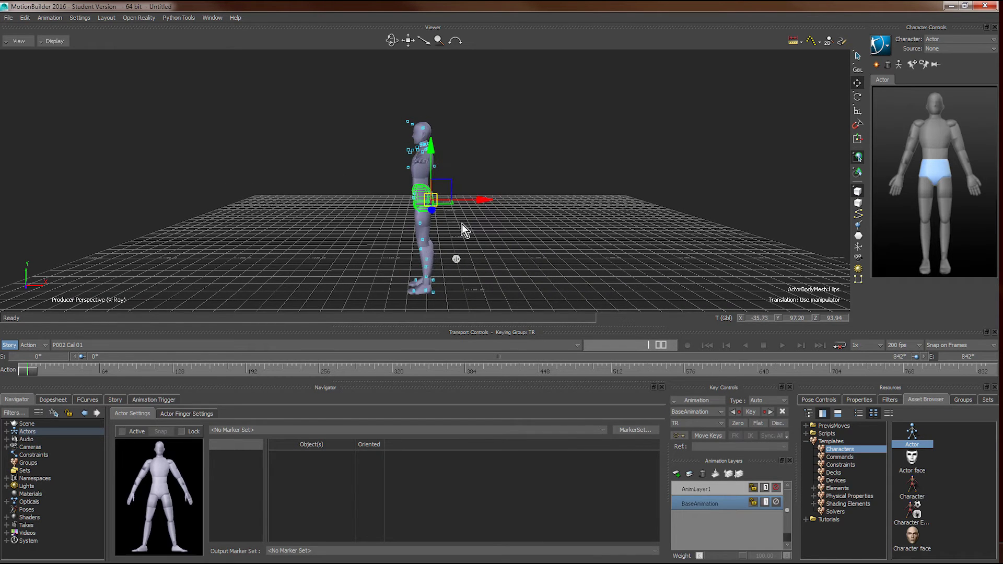
left_click_drag(422, 226, 559, 236, "ctrl+shift")
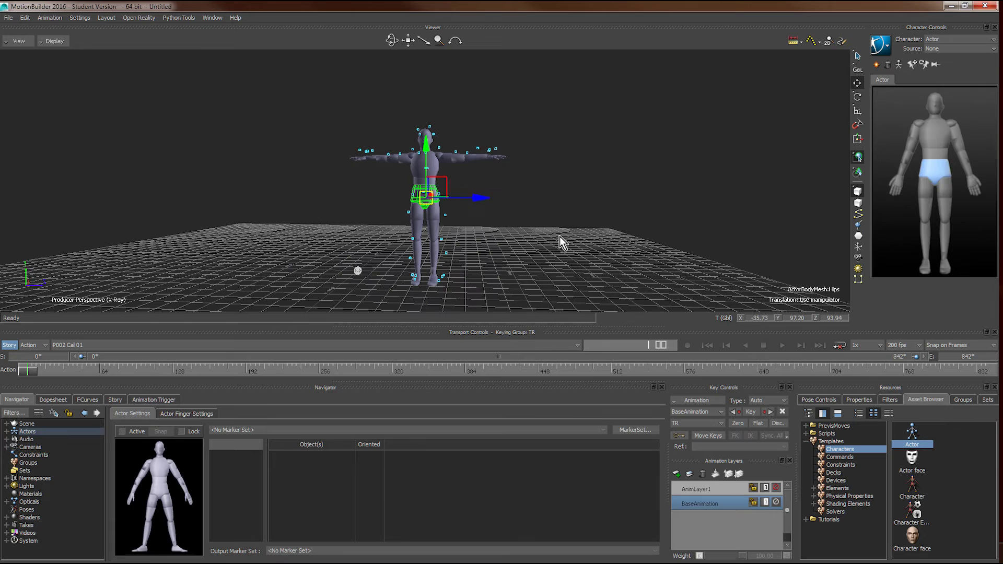
Try scaling the whole actor uniformly against the marker cloud
left_click(559, 236)
left_click(424, 205)
key("s")
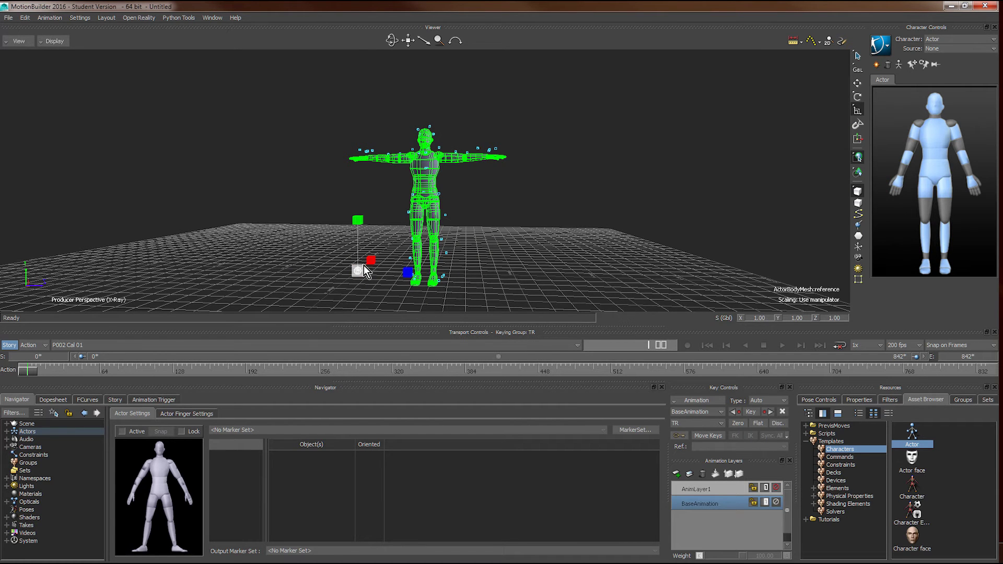
mouse_move(364, 265)
left_mouse_down()
mouse_move(377, 265)
mouse_move(365, 264)
left_mouse_up()
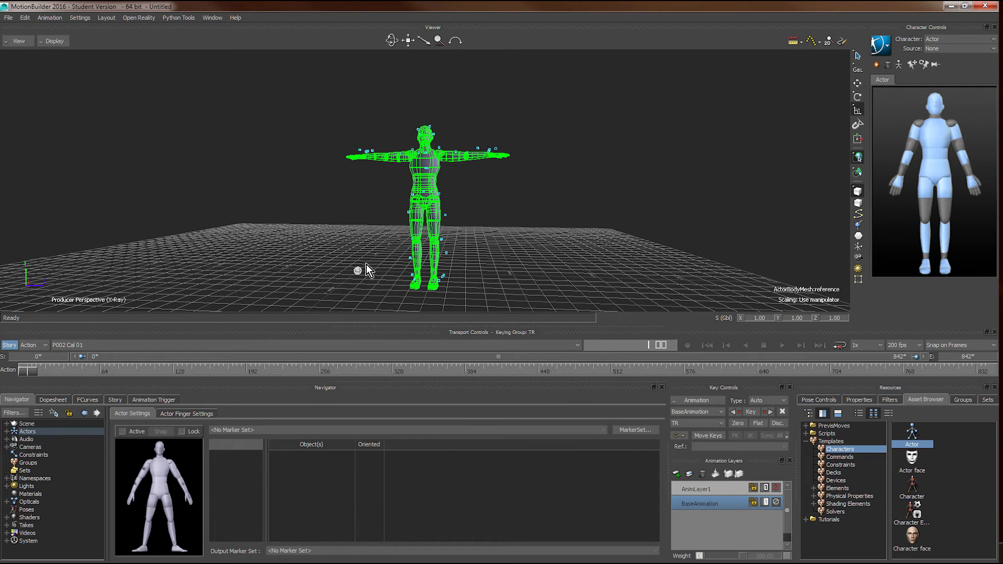
left_click_drag(366, 265, 365, 265)
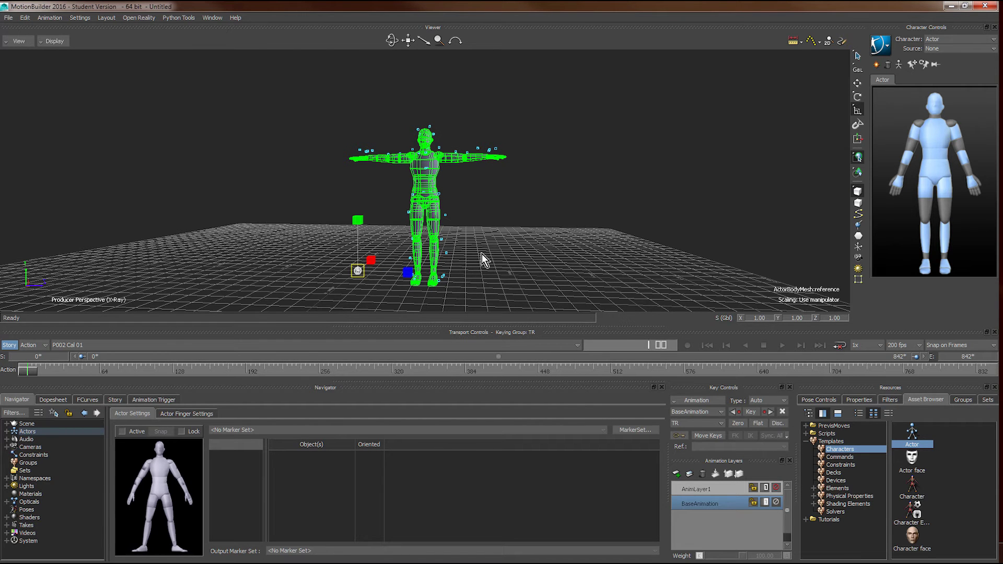
left_click(501, 224)
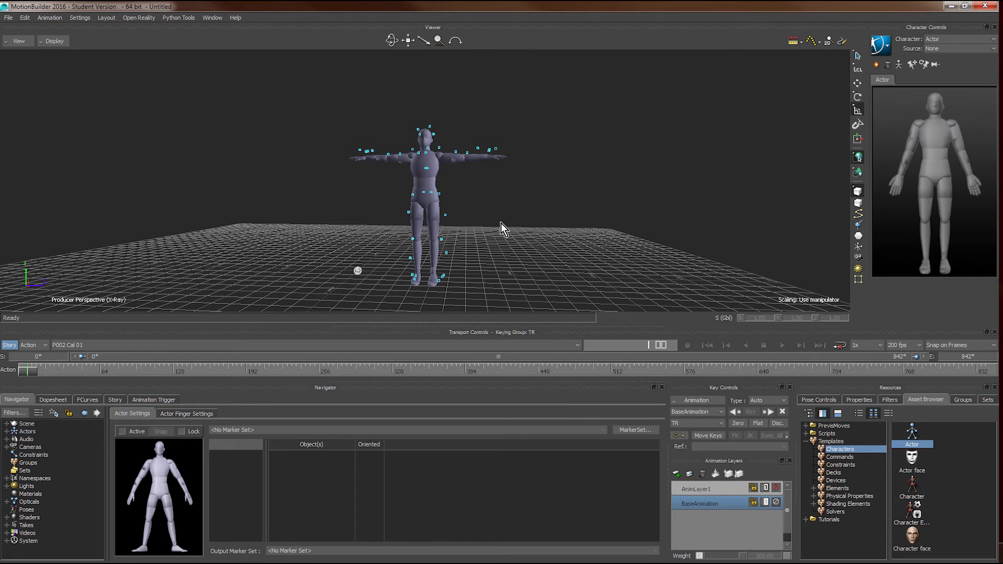
Lower the actor's hips to about Y 96.5 to line the body up with the markers
left_click(425, 207)
key("t")
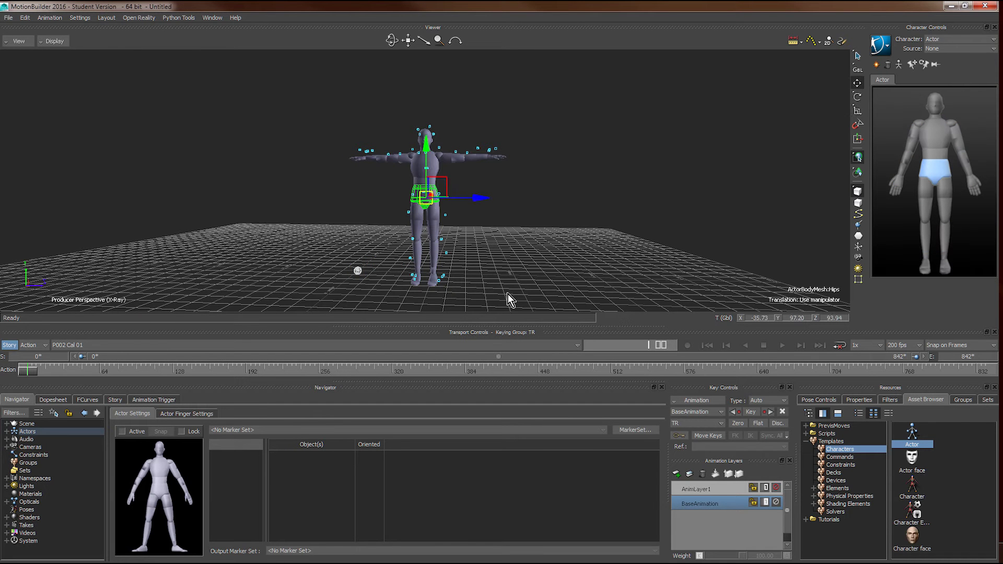
left_click_drag(513, 298, 535, 240, "ctrl+shift")
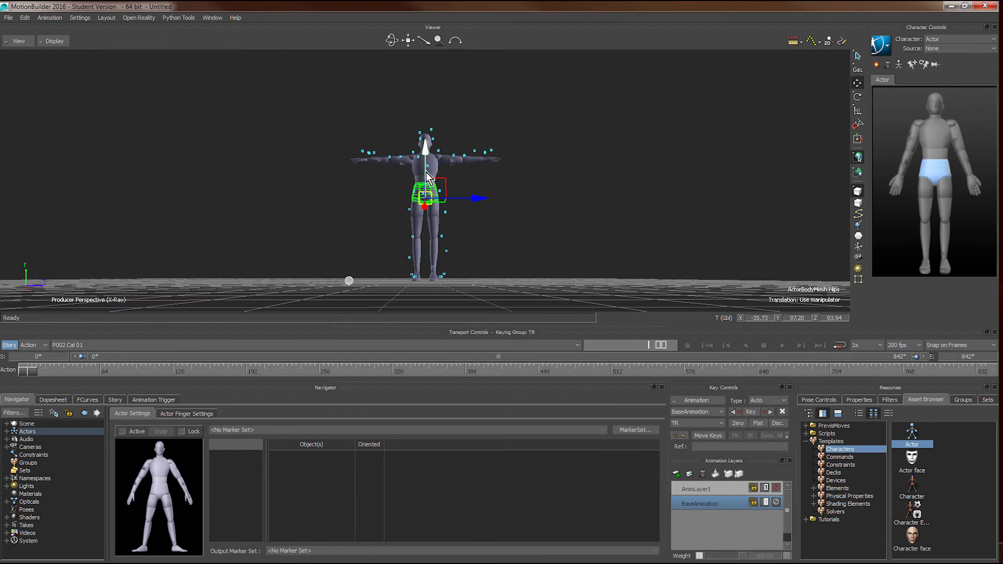
left_click_drag(423, 146, 429, 147)
left_click(523, 249)
left_click_drag(522, 249, 513, 243, "ctrl+shift")
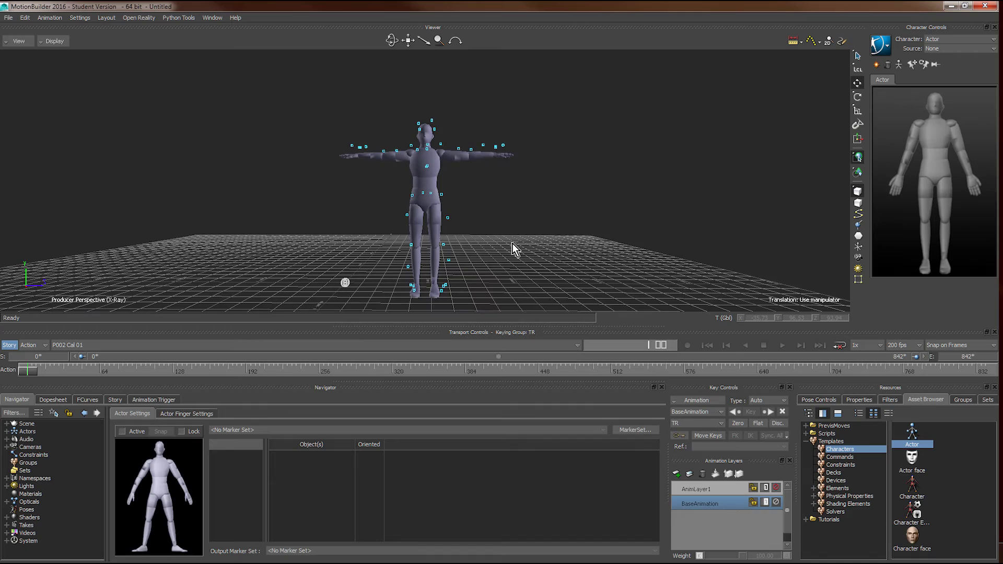
Scale the whole actor up uniformly to about 1.05 to match the markers
mouse_move(473, 191)
left_mouse_down("ctrl+shift")
mouse_move(475, 157)
mouse_move(477, 183)
left_mouse_up("ctrl+shift")
scroll(484, 180, "up", 3)
scroll(484, 180, "down", 1)
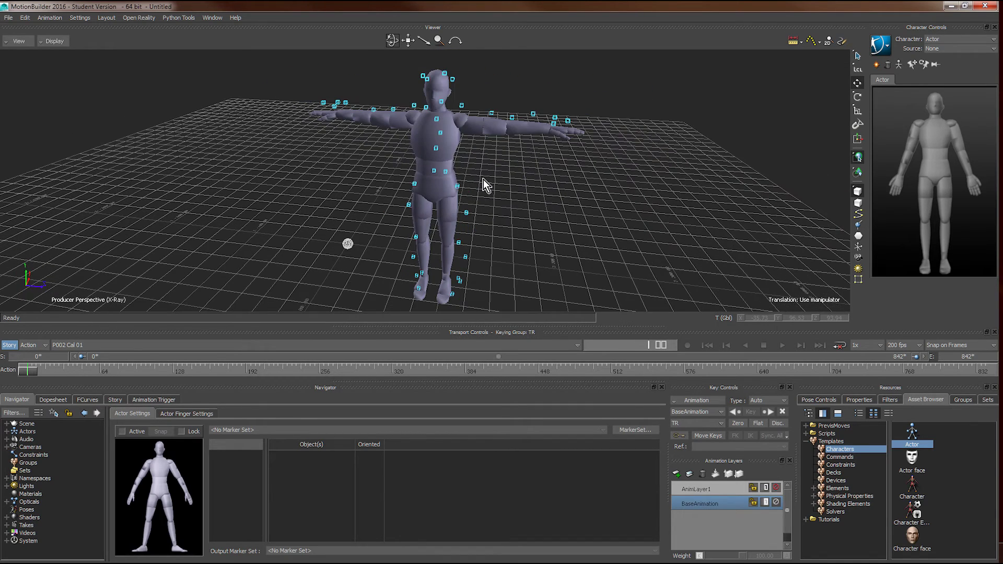
left_click(437, 195)
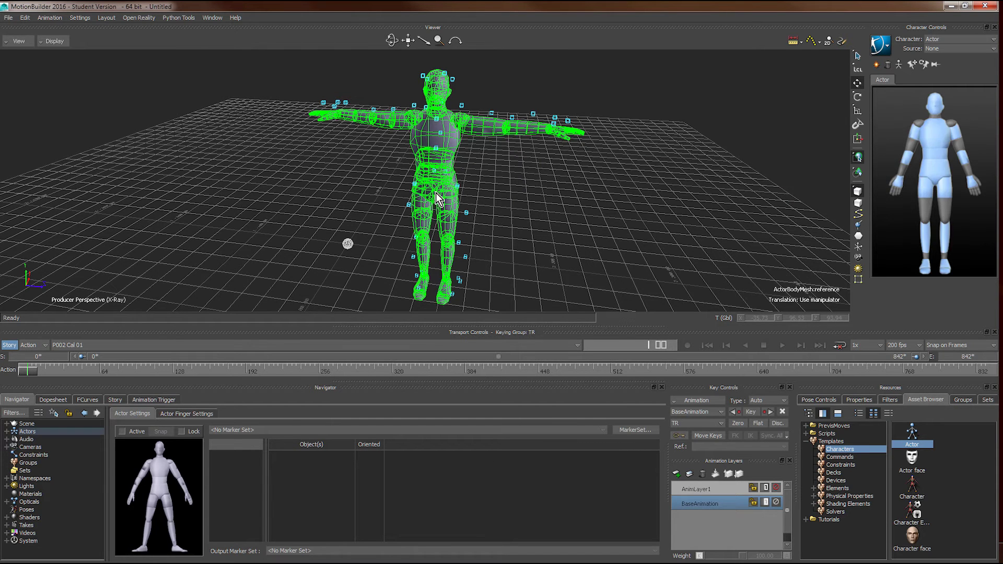
key("s")
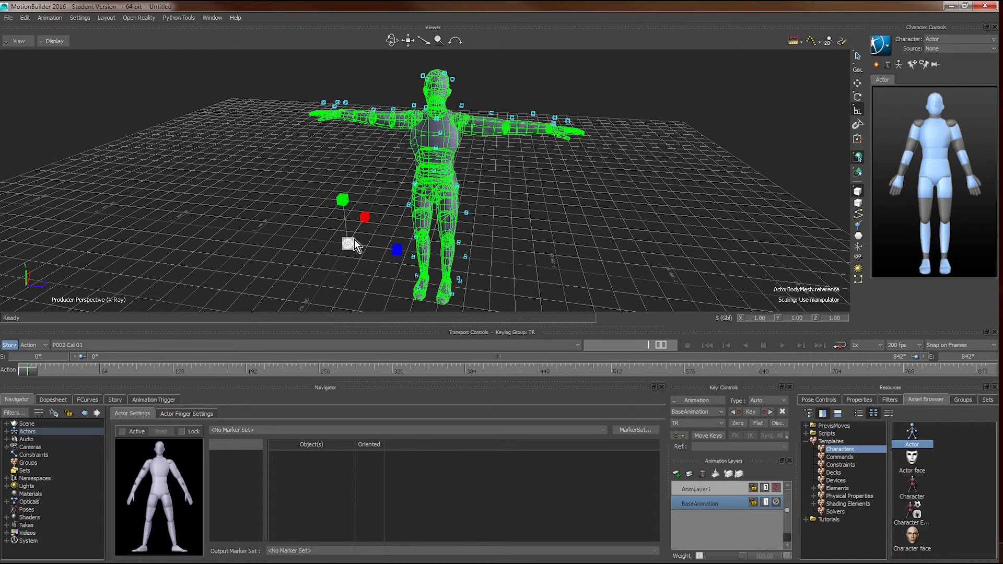
left_click_drag(354, 239, 357, 239)
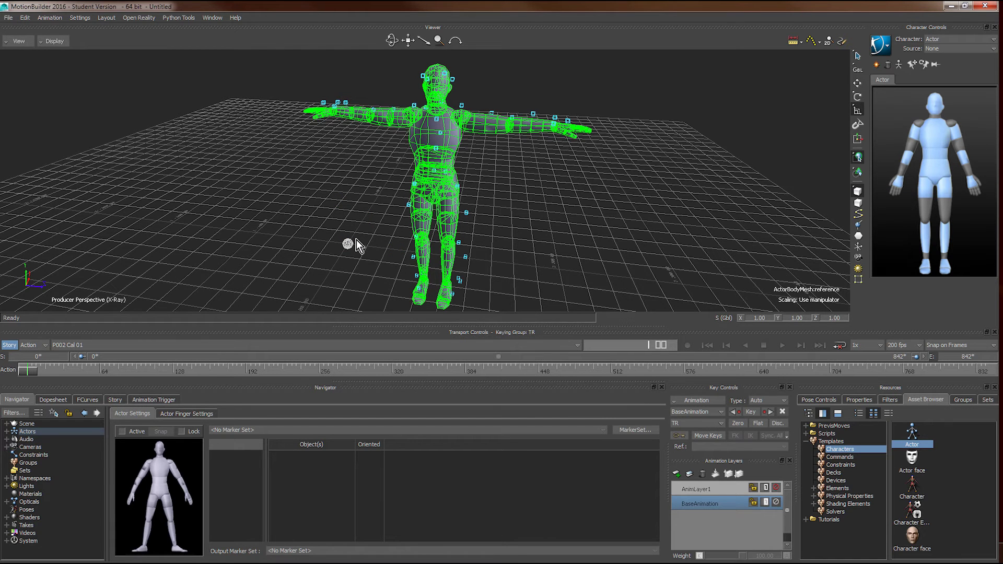
left_click(466, 203)
left_click(436, 201)
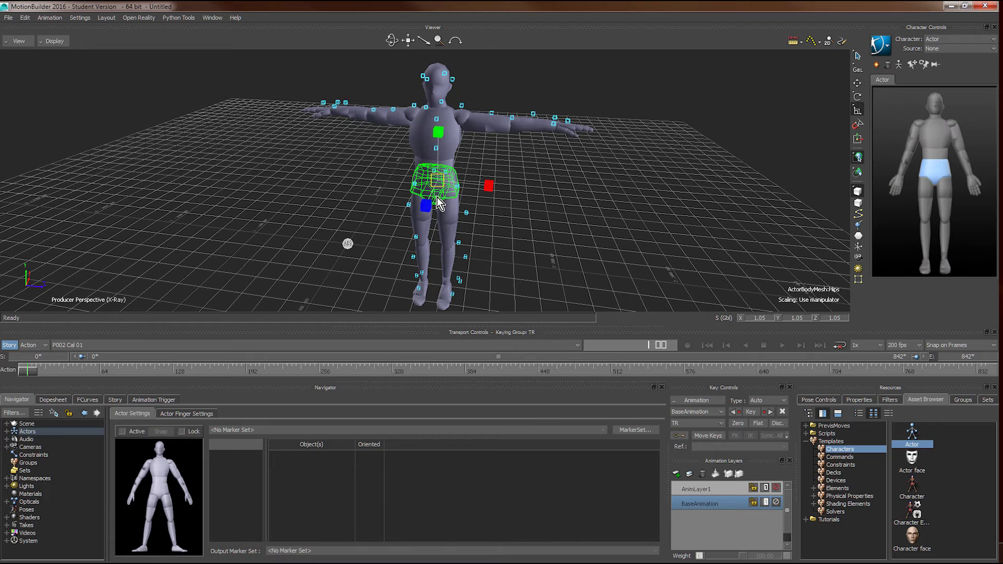
key("e")
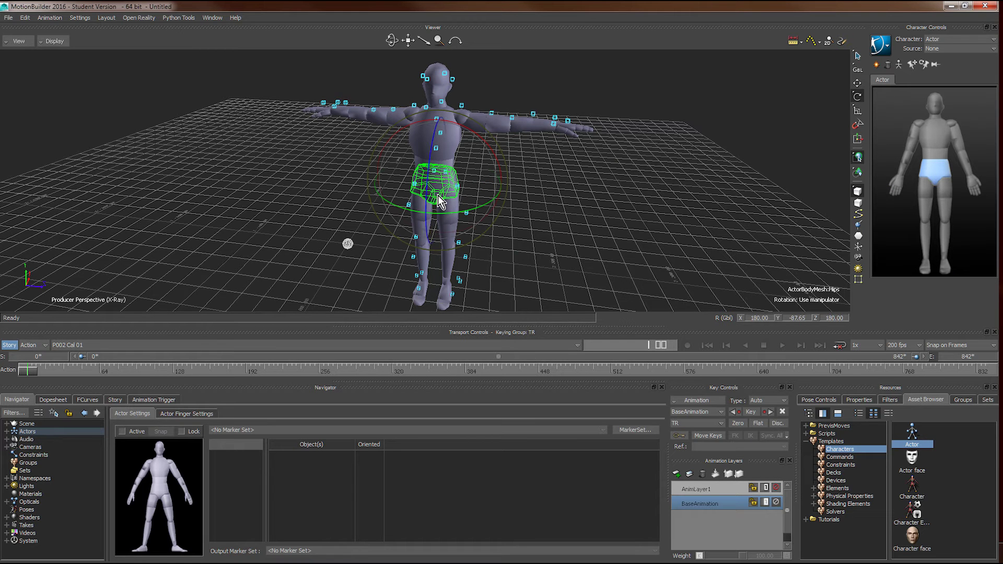
right_click(437, 197)
left_click(489, 191)
left_click(605, 157)
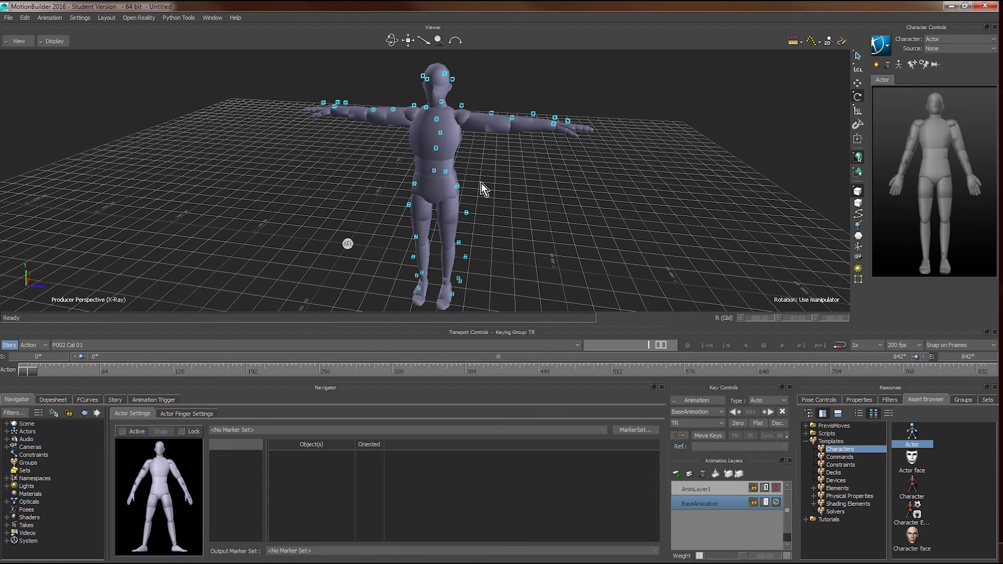
Reduce the whole actor's uniform scale slightly to fit the markers
double_click(438, 191)
key("s")
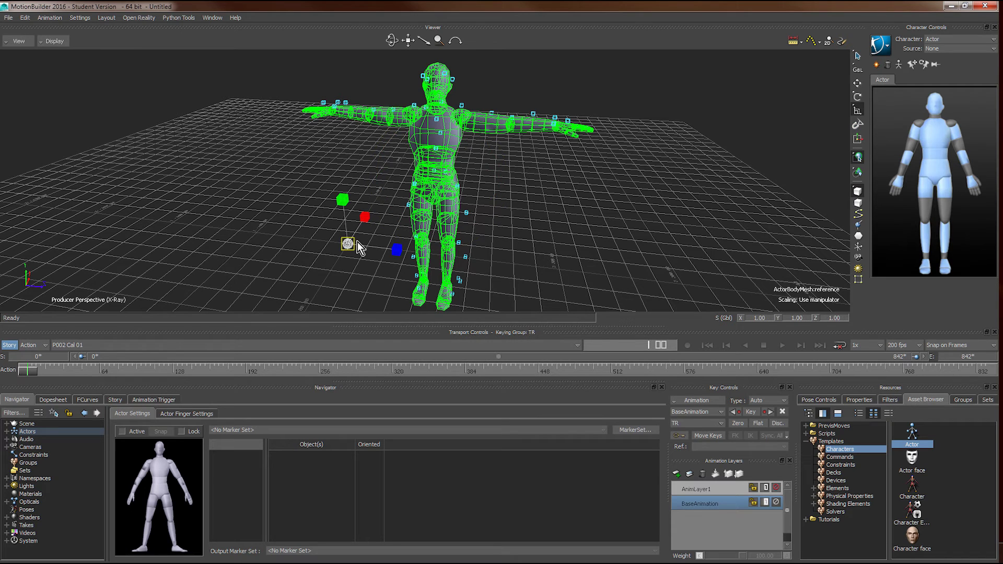
left_click(522, 209)
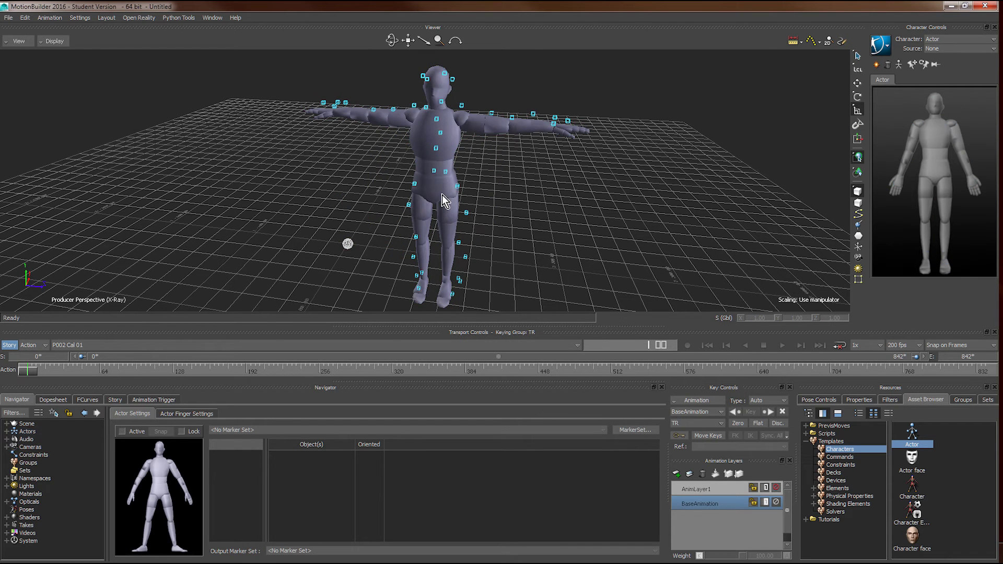
Raise the actor's hips to about Y 98.4 so the body sits within the markers
left_click(442, 195)
key("t")
left_click_drag(506, 215, 541, 139, "ctrl+shift")
left_click_drag(542, 139, 526, 193, "ctrl")
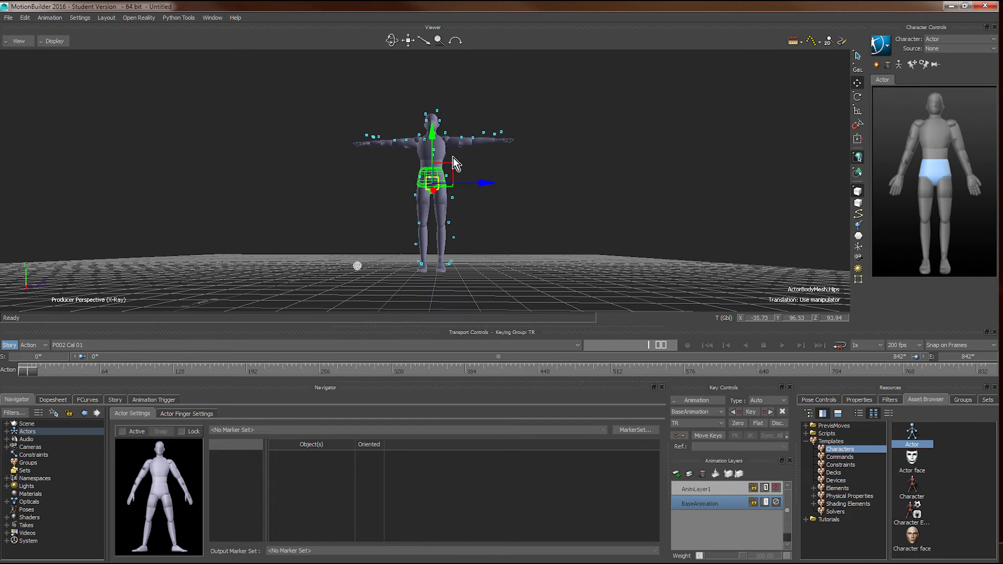
left_click_drag(432, 137, 431, 131)
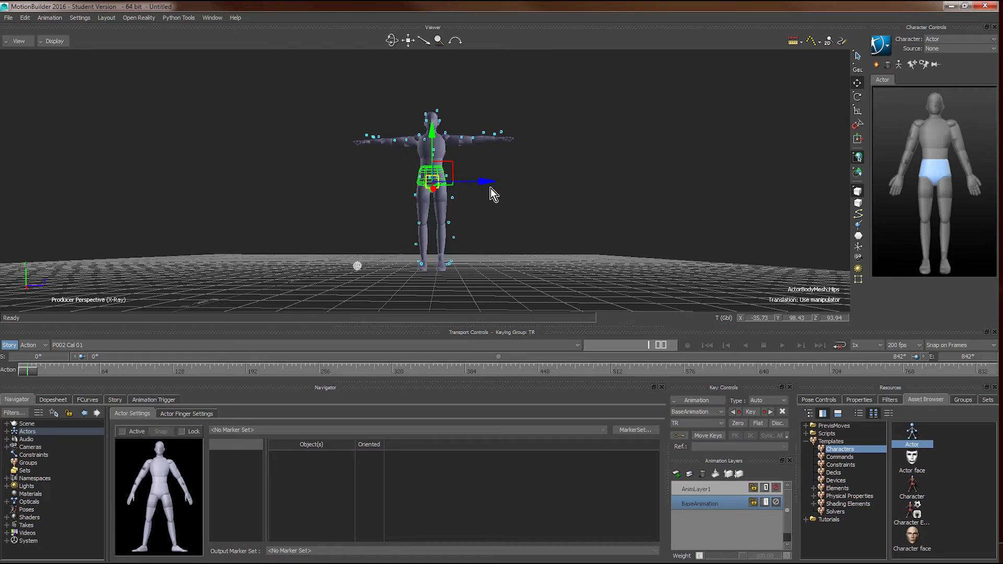
Rotate the actor's hips slightly about the vertical axis so both arms line up with the arm markers
left_click_drag(490, 187, 440, 230, "shift")
key("e")
scroll(509, 194, "up", 3)
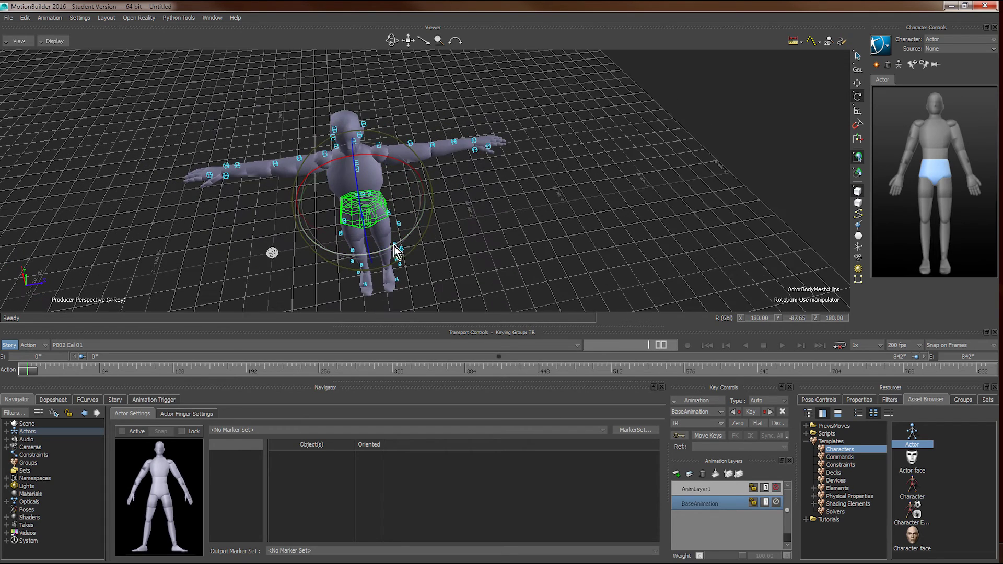
left_click_drag(386, 249, 387, 252)
left_click_drag(472, 274, 468, 206, "ctrl+shift")
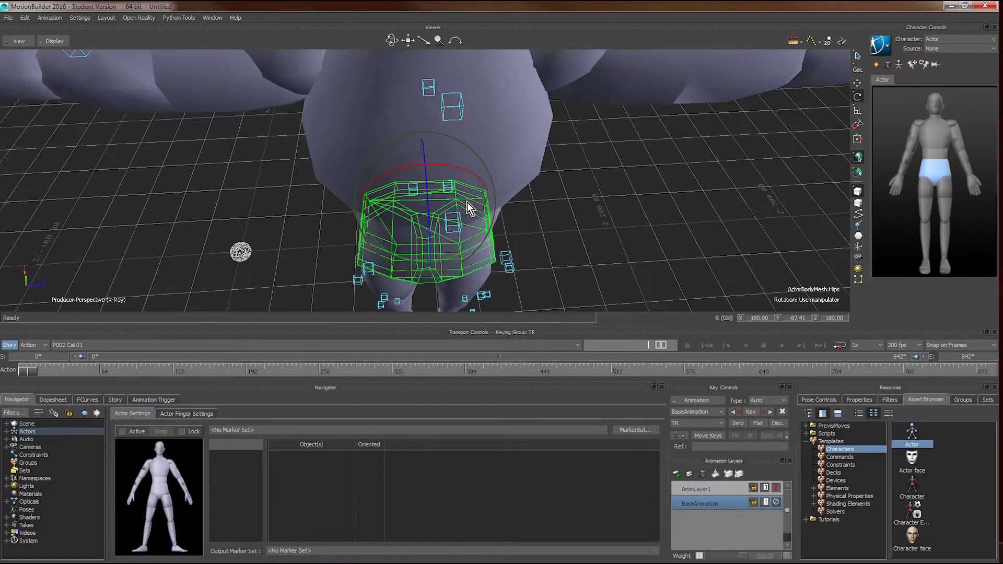
scroll(467, 203, "down", 3)
left_click_drag(529, 250, 482, 133, "ctrl+shift")
Check the left and right shoulder markers against the actor's shoulders, selecting each marker to identify it
left_click(496, 119)
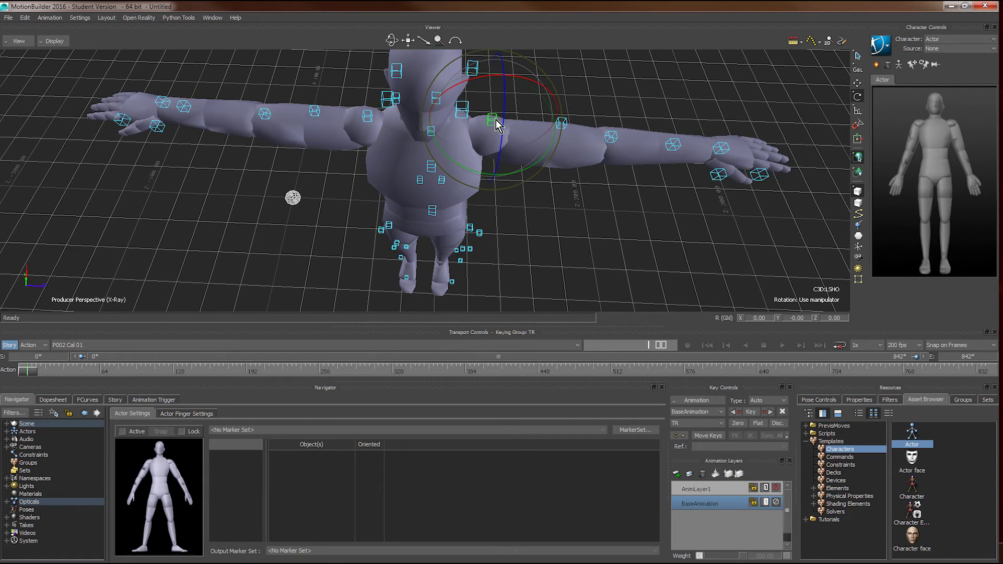
left_click(370, 118)
left_click(538, 218)
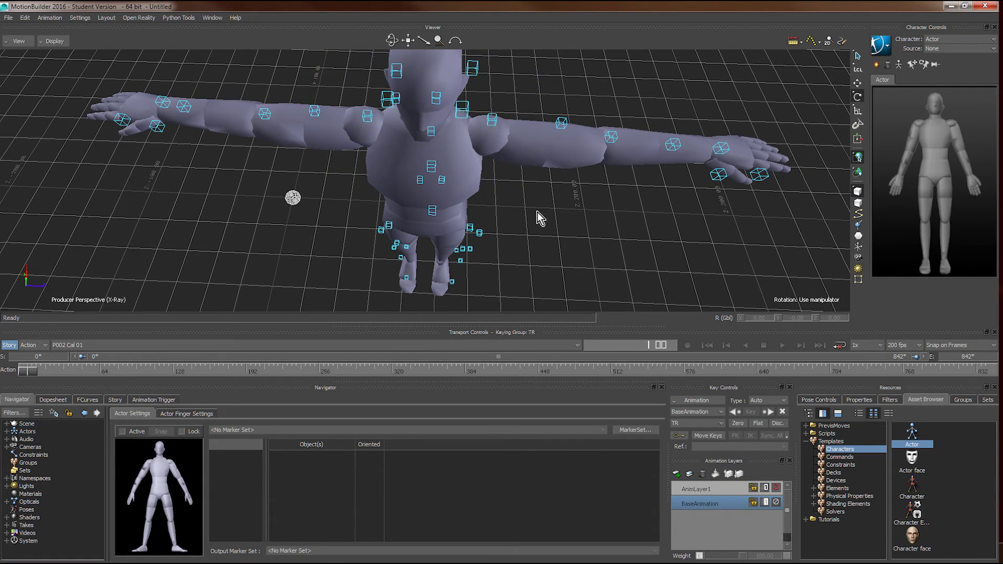
mouse_move(538, 218)
left_mouse_down("ctrl+shift")
mouse_move(562, 240)
mouse_move(396, 184)
mouse_move(146, 216)
left_mouse_up("ctrl+shift")
left_click_drag(541, 258, 564, 218, "ctrl+shift")
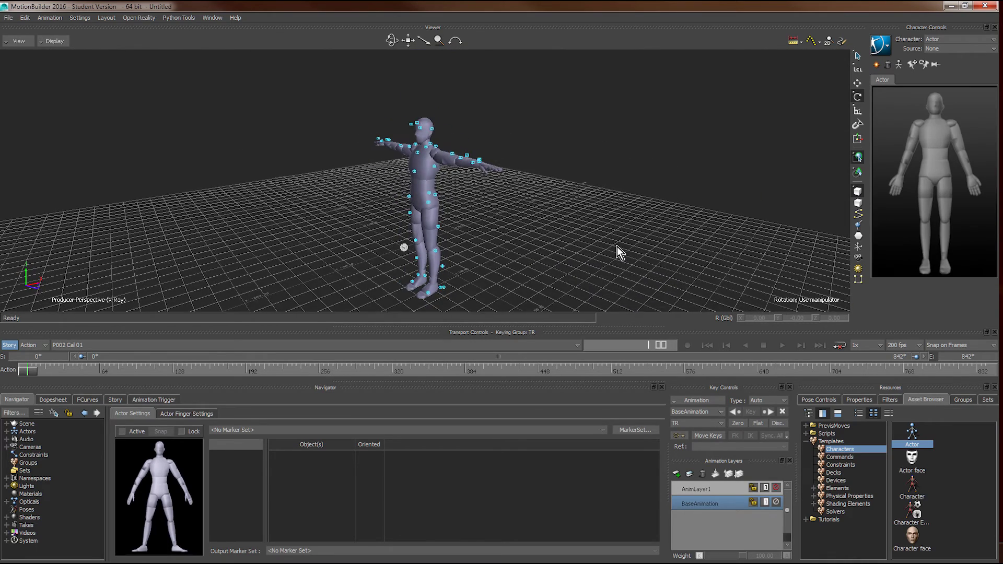
left_click_drag(394, 45, 447, 43)
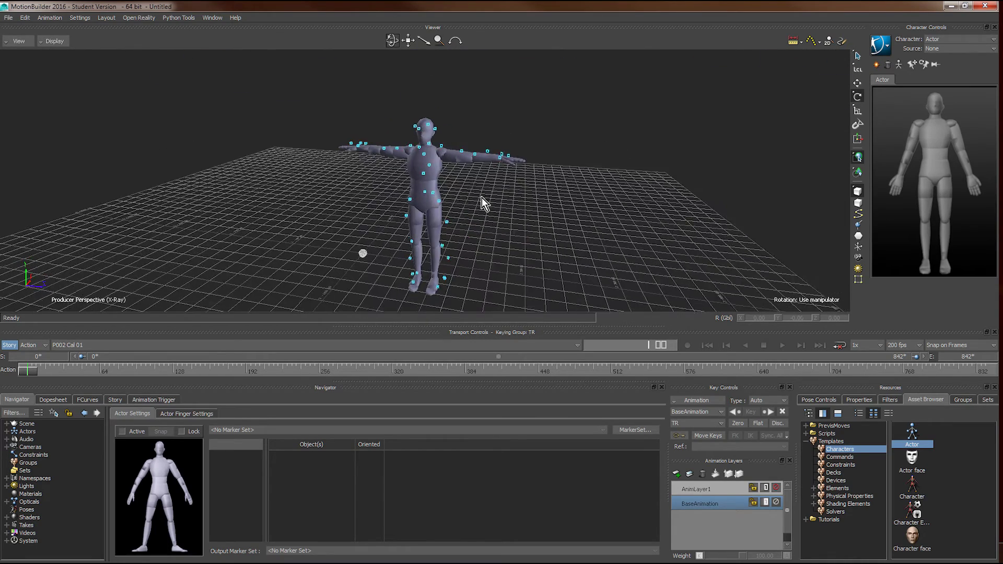
Rotate the actor's left upper arm slightly upward to line the arm up with its markers
scroll(481, 198, "up", 5)
left_click_drag(482, 197, 488, 127, "ctrl+shift")
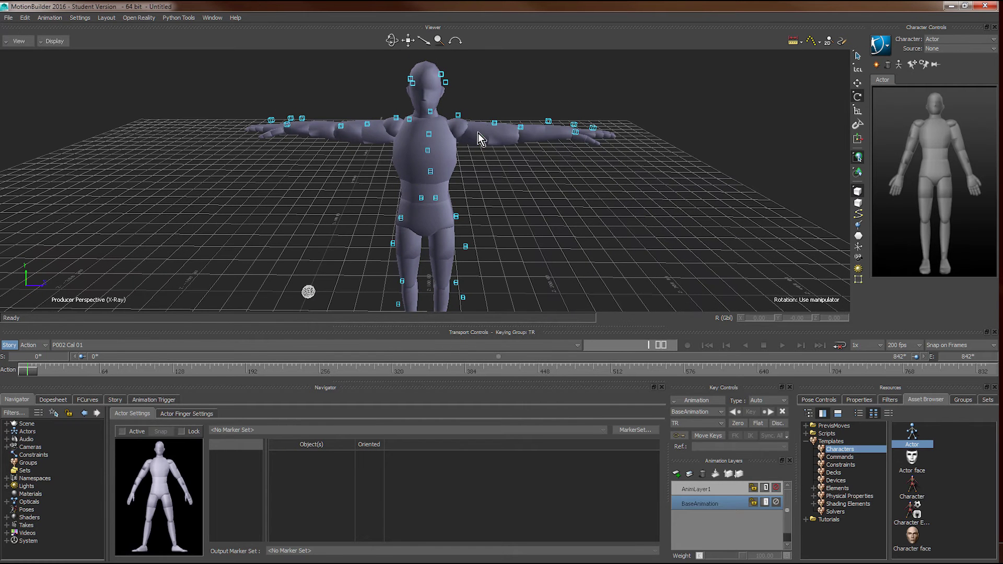
left_click(478, 133)
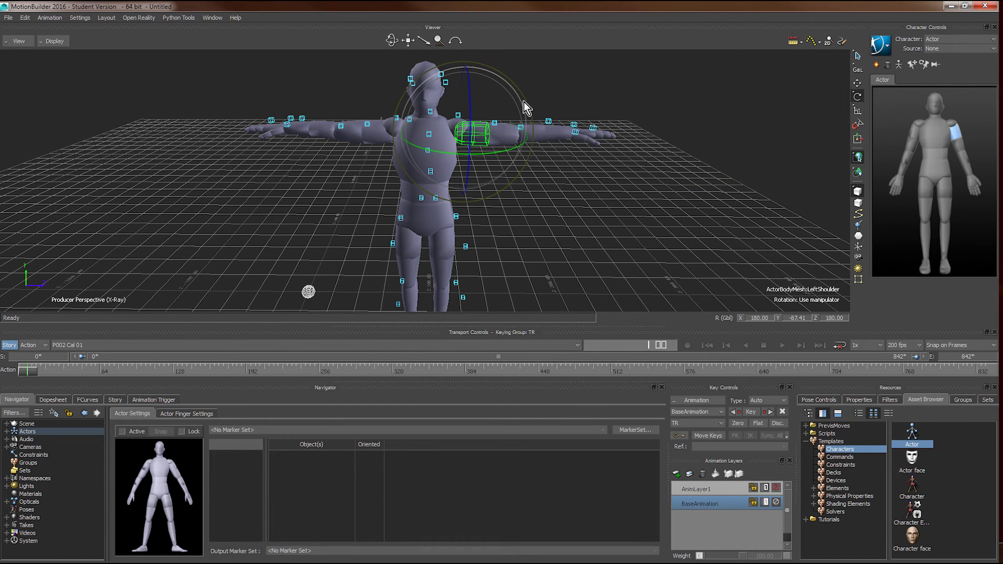
left_click_drag(519, 100, 521, 99)
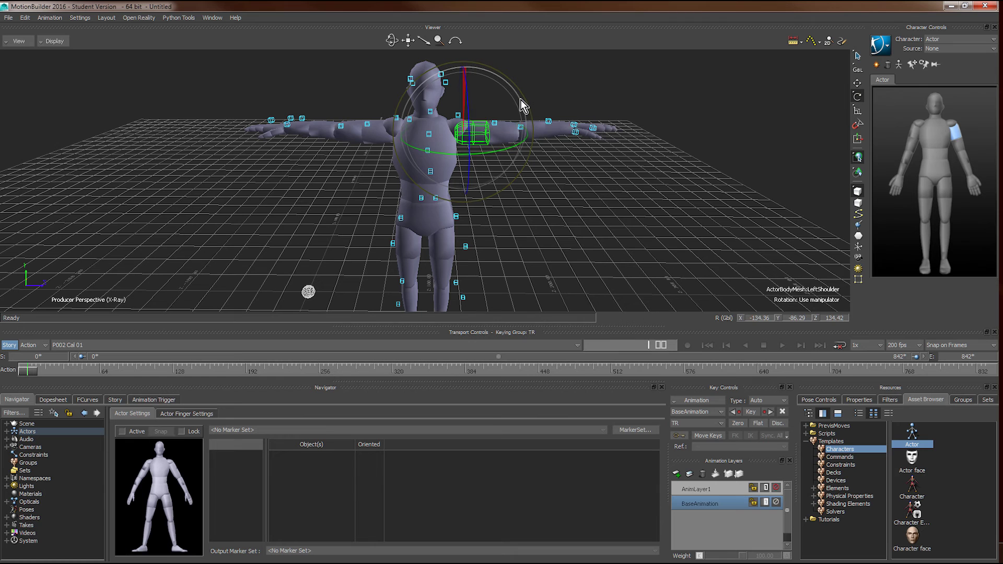
Rotate the actor's left forearm slightly about the vertical axis so it follows the elbow and wrist markers
left_click(548, 128)
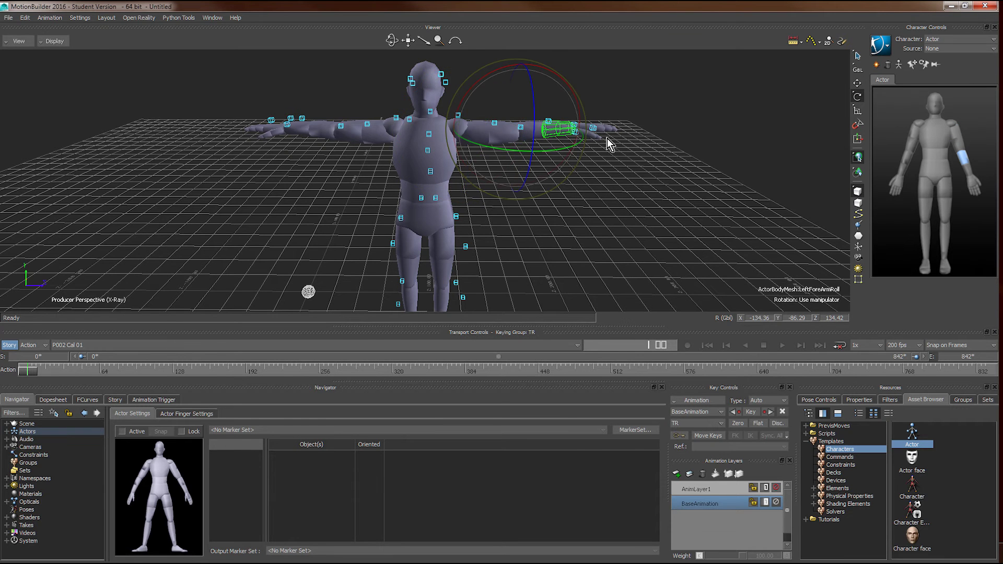
left_click_drag(607, 138, 601, 274, "ctrl+shift")
left_click_drag(508, 212, 500, 213)
left_click(581, 246)
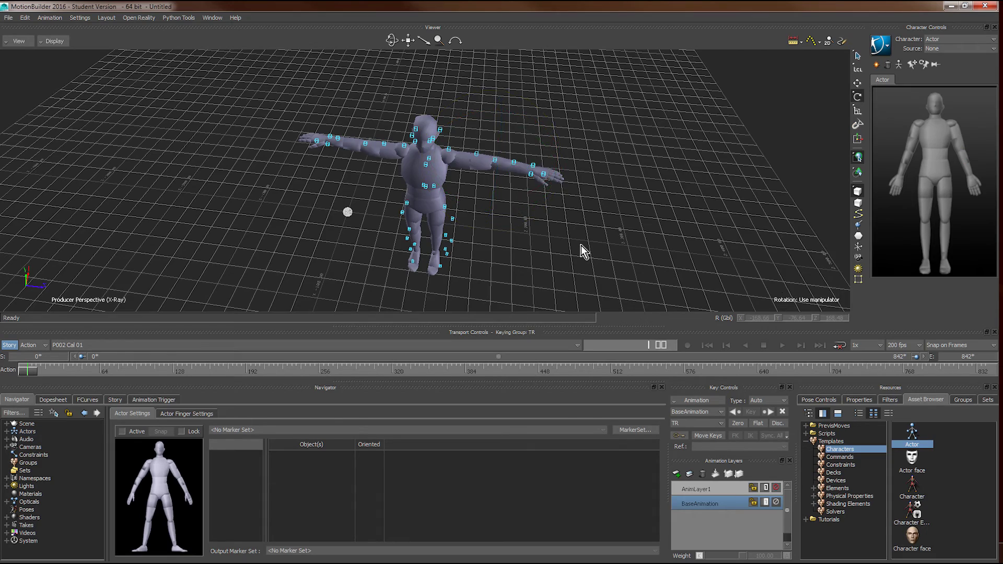
Rotate the actor's right upper arm slightly upward to line it up with the right arm markers
left_click_drag(557, 234, 413, 220, "ctrl+shift")
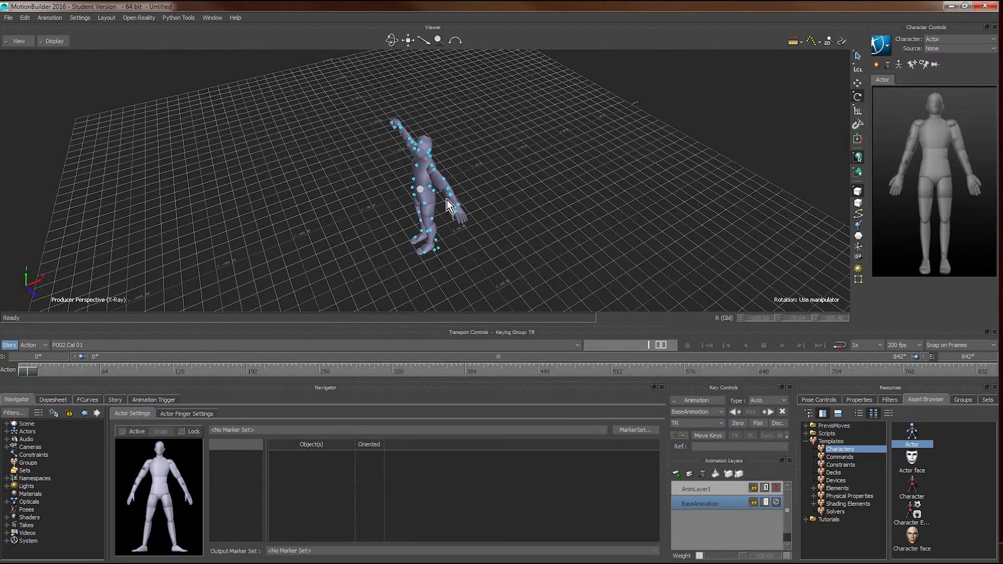
left_click_drag(406, 161, 592, 195, "ctrl+shift")
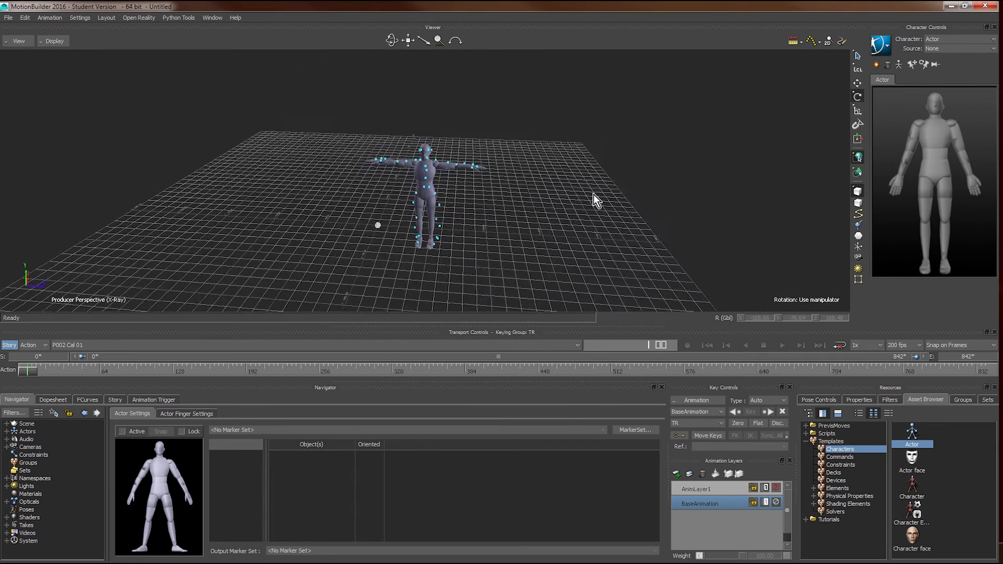
scroll(592, 195, "up", 5)
left_click_drag(412, 168, 545, 136, "ctrl+shift")
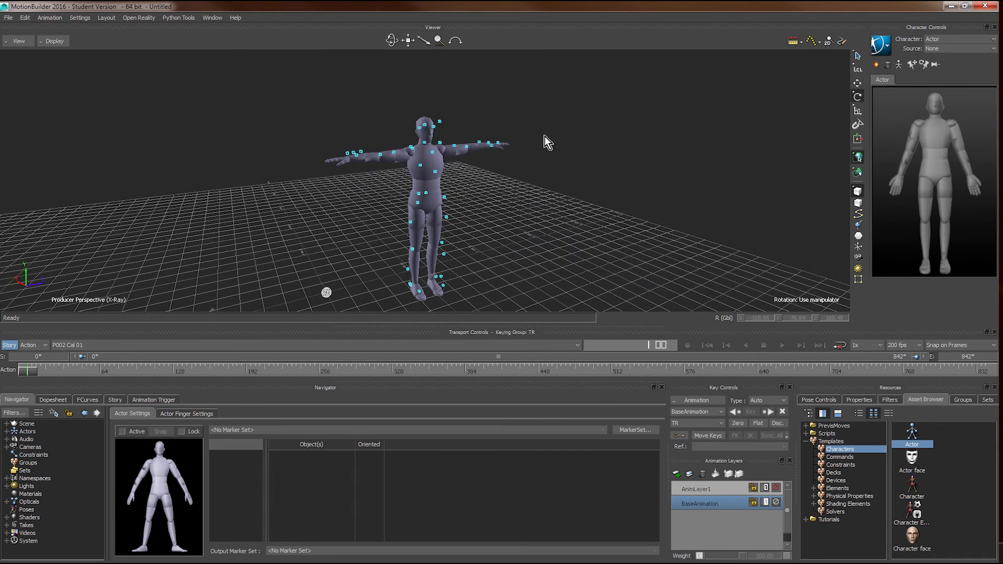
left_click(397, 158)
left_click_drag(383, 98, 385, 99)
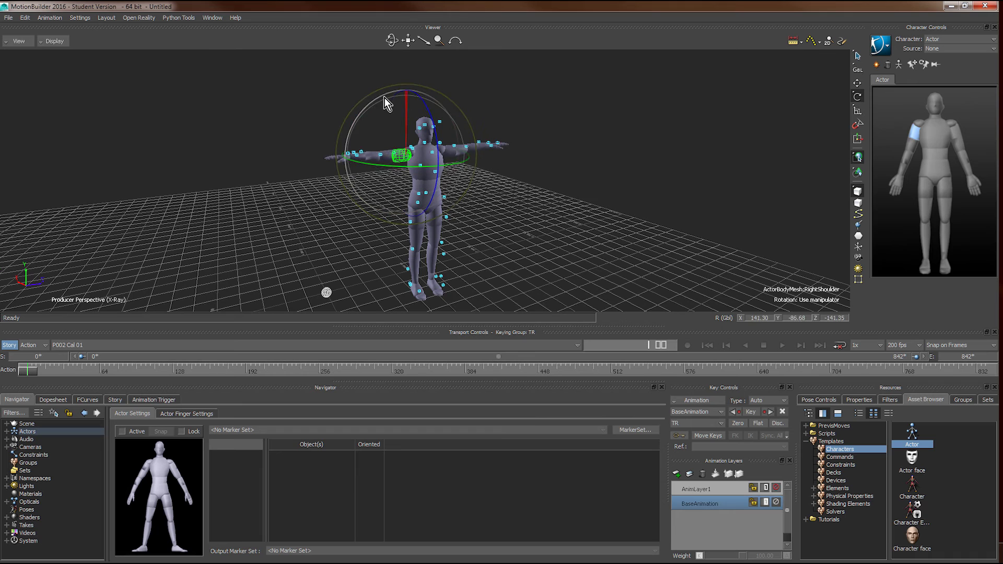
left_click(330, 205)
Rotate the actor's right forearm at the elbow, horizontally and vertically, to bring it onto its markers
left_click_drag(347, 196, 380, 256, "ctrl+shift")
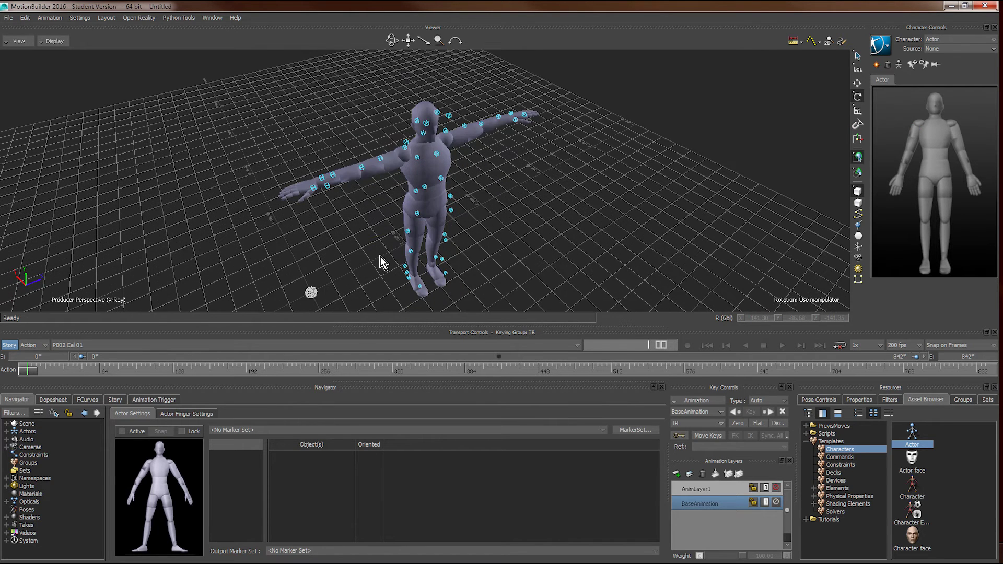
left_click(352, 176)
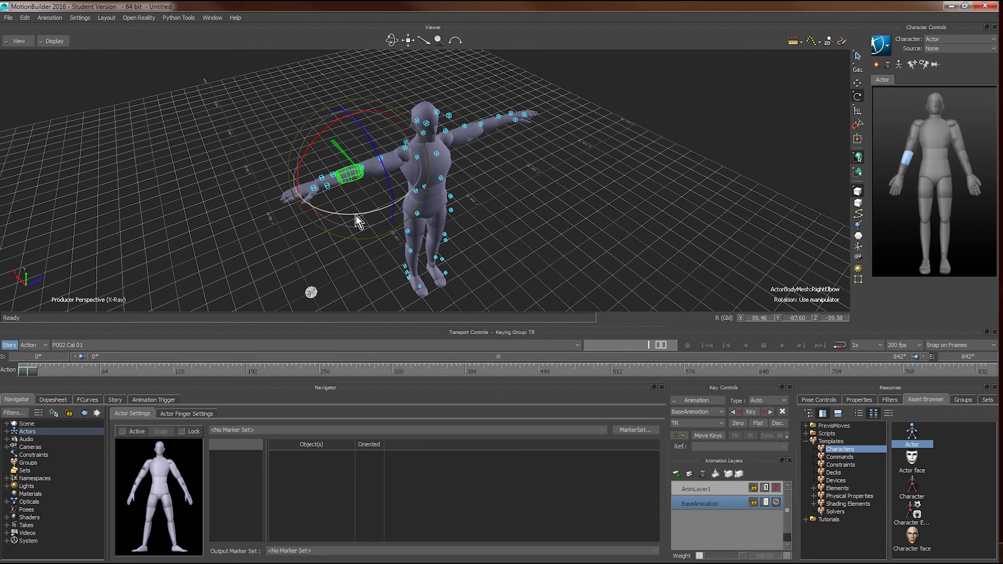
left_click_drag(356, 215, 357, 215)
left_click_drag(493, 246, 453, 119, "ctrl+shift")
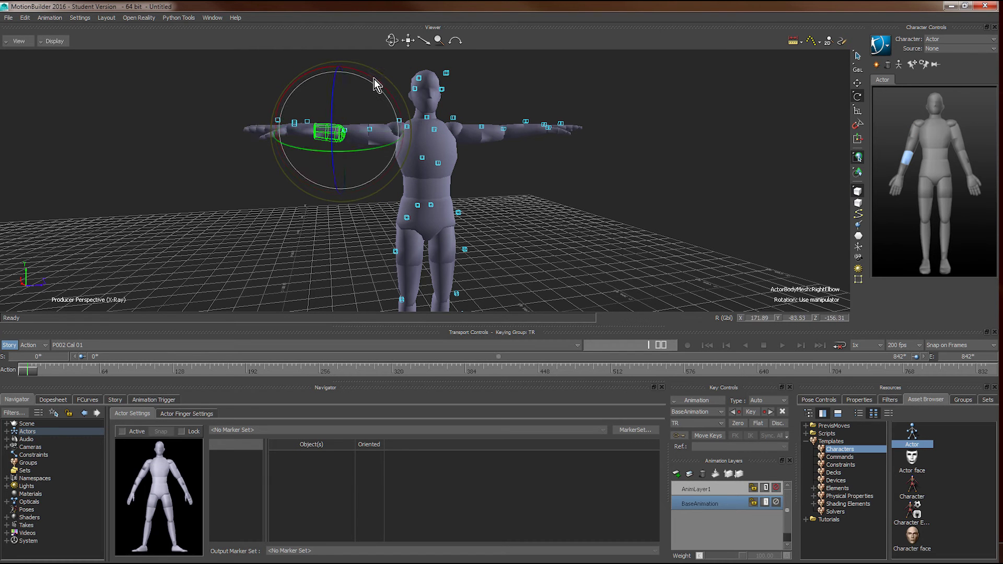
left_click_drag(374, 83, 371, 75)
left_click(384, 128)
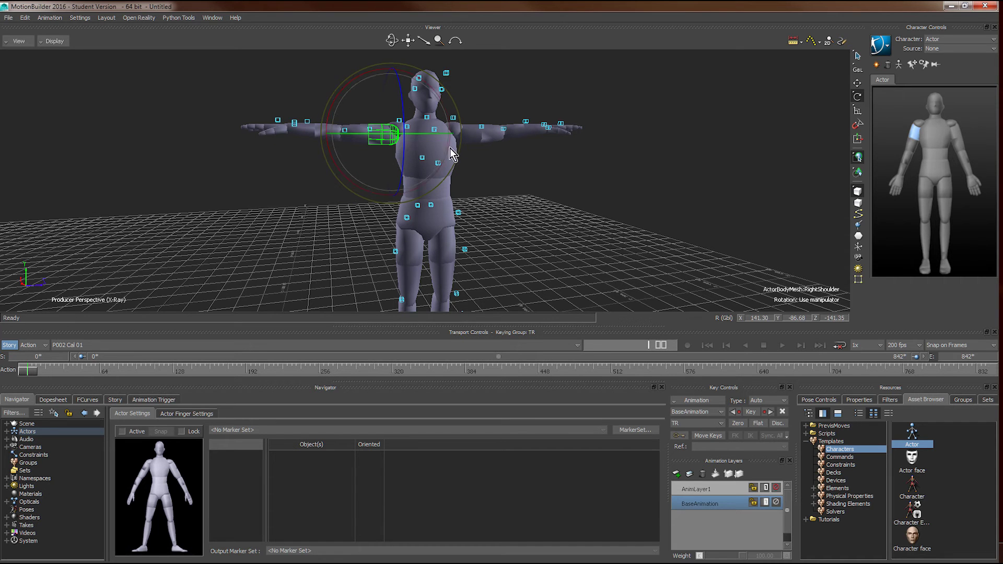
left_click(490, 180)
Fine-tune the rotation of the actor's right forearm to match the wrist and hand markers
left_click_drag(522, 219, 466, 273, "ctrl+shift")
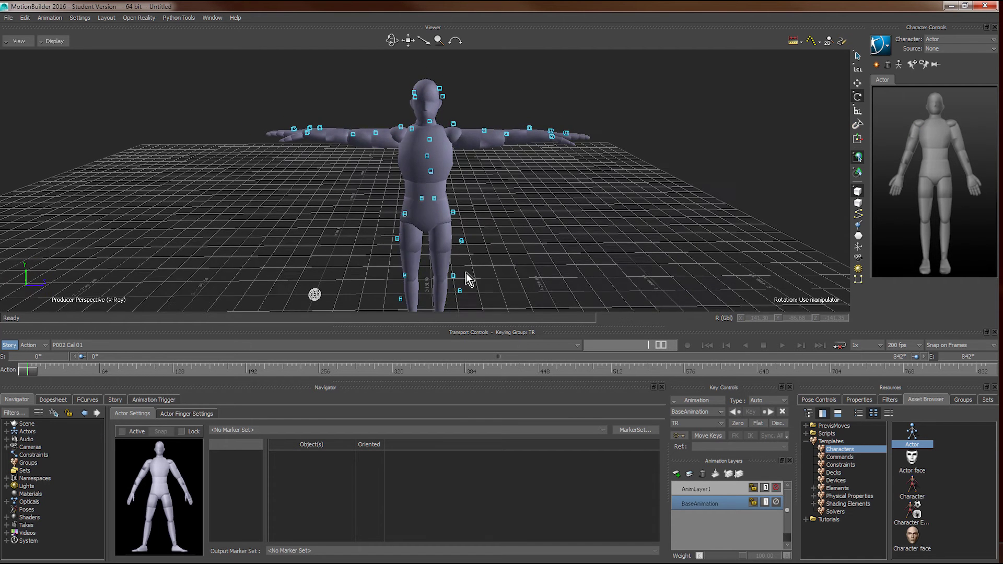
left_click(320, 134)
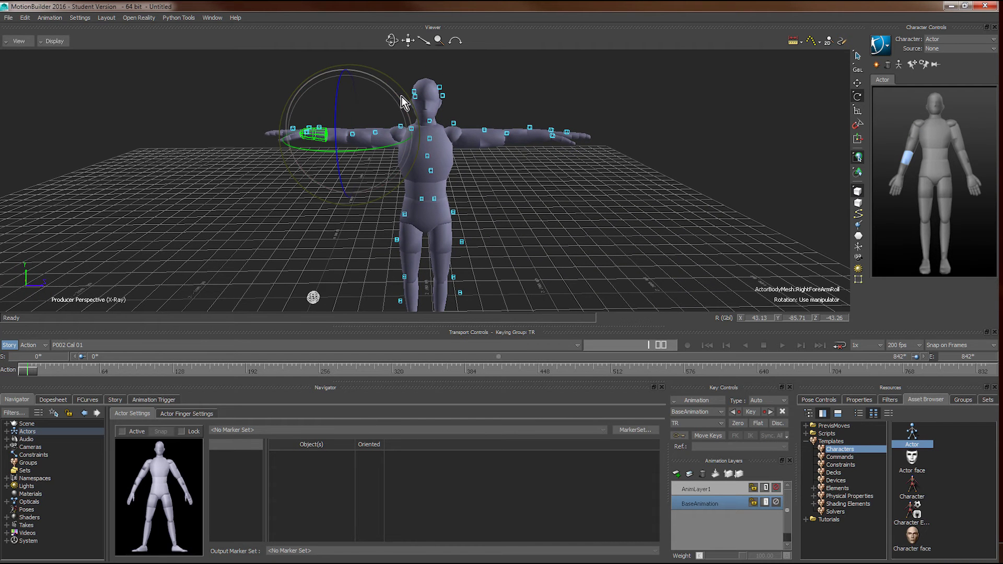
left_click(481, 214)
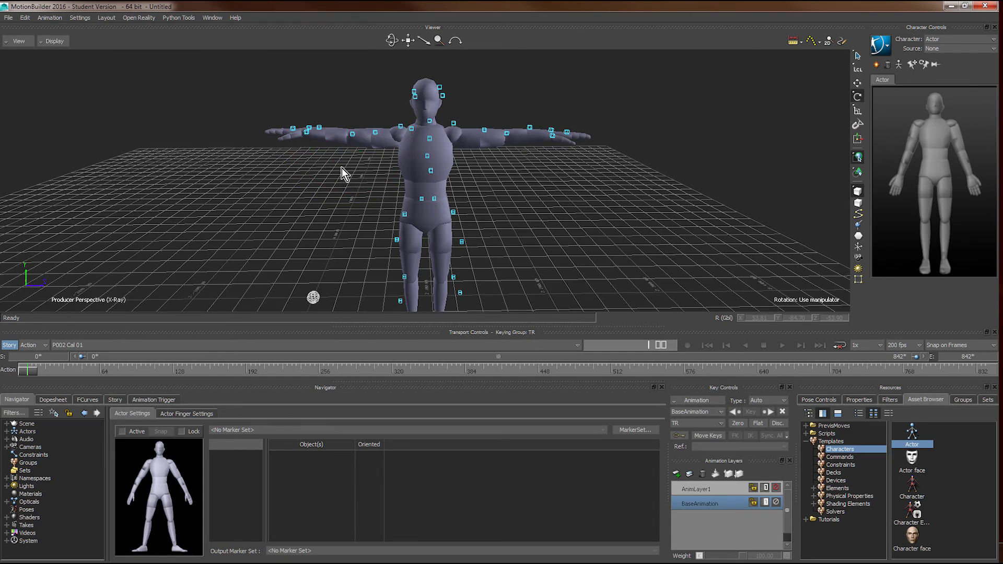
Rotate the actor's left thigh outward and its left lower leg slightly inward to follow the leg markers
left_click_drag(342, 167, 481, 235, "ctrl+shift")
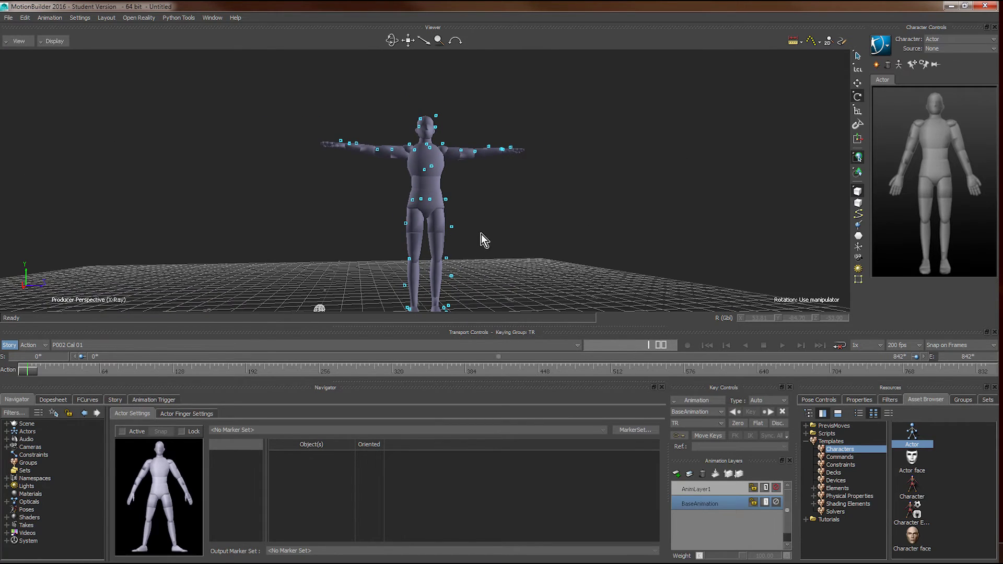
left_click(441, 234)
left_click_drag(489, 178, 527, 217, "ctrl+shift")
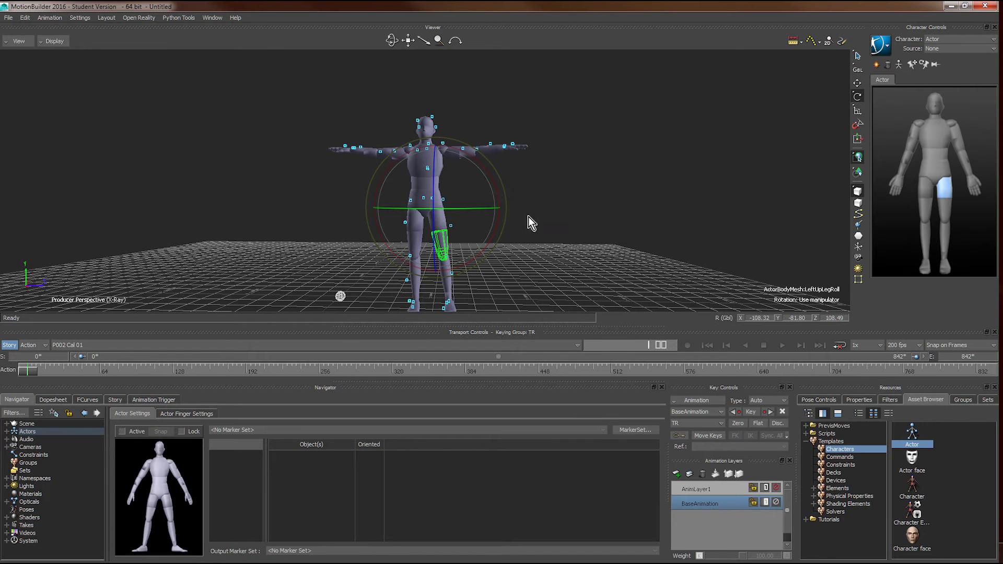
left_click(448, 287)
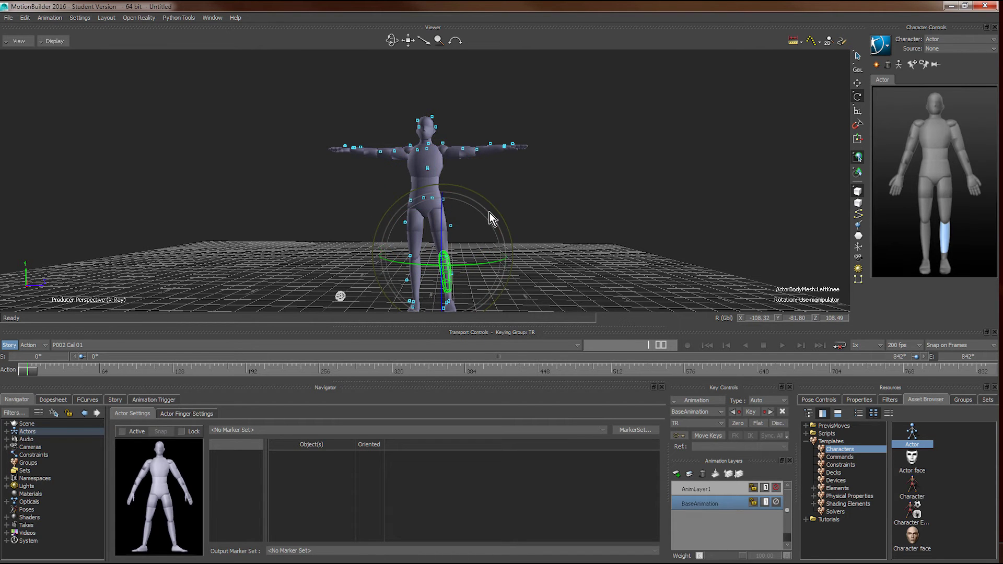
left_click_drag(491, 218, 447, 223)
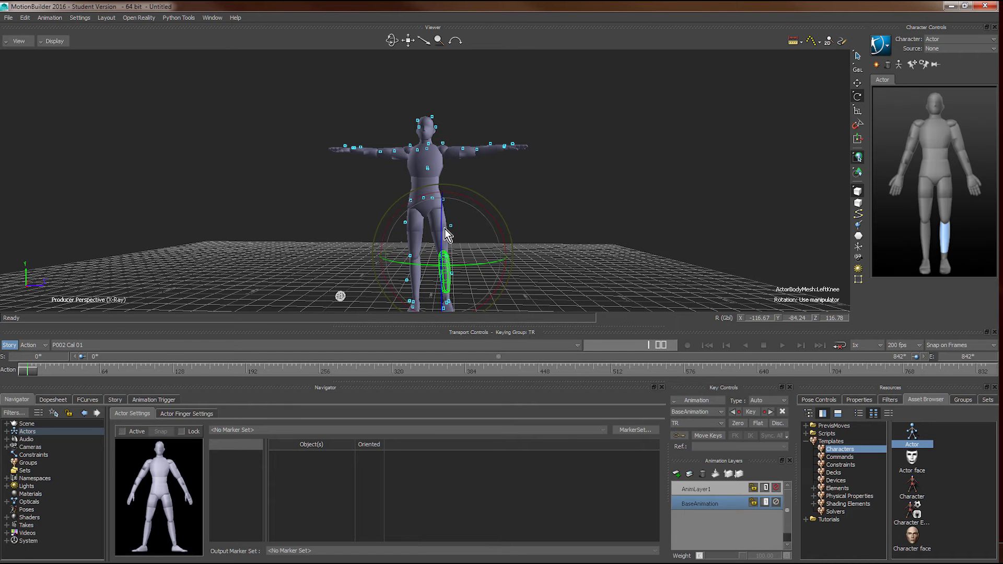
Rotate the actor's left thigh slightly further outward so the knee reaches its marker
scroll(560, 256, "down", 2)
left_click_drag(408, 40, 410, 13)
scroll(485, 214, "up", 6)
scroll(537, 250, "down", 1)
scroll(537, 250, "down", 1)
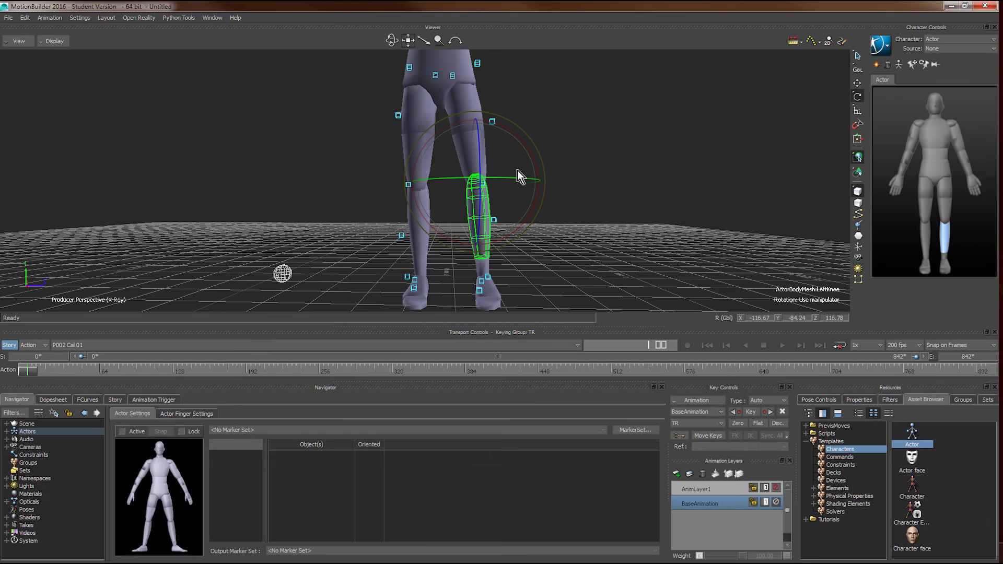
left_click(461, 119)
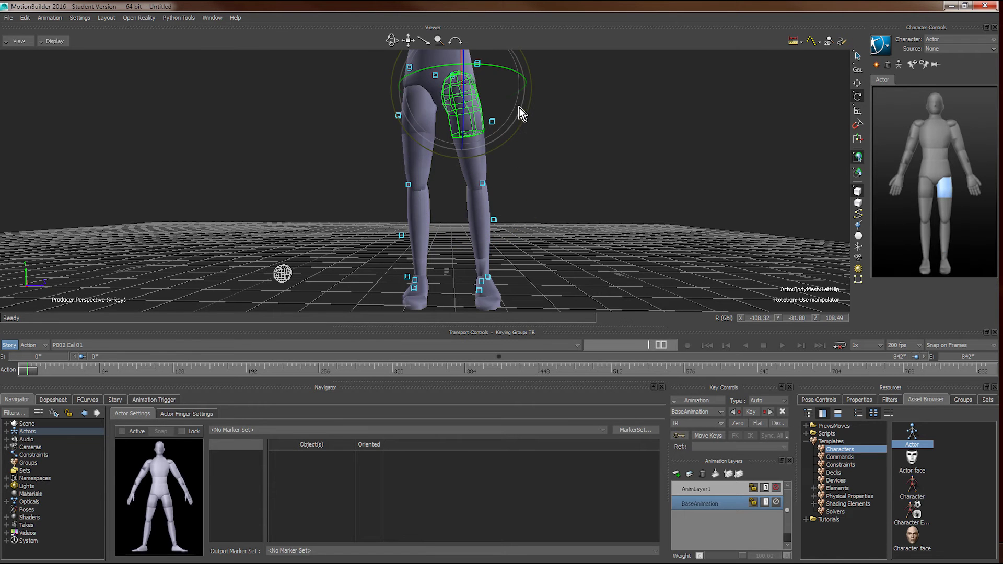
left_click_drag(519, 108, 518, 105)
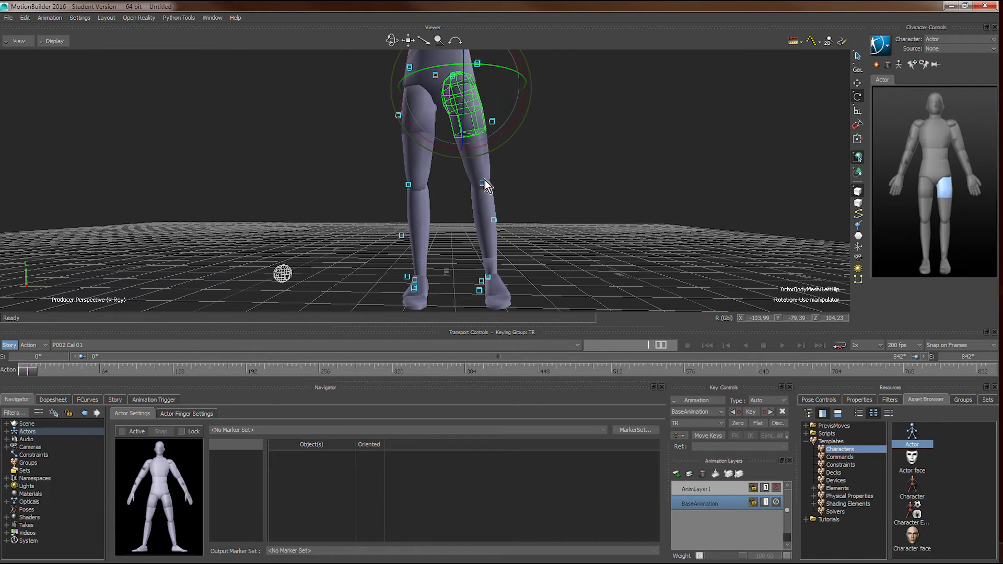
Rotate the actor's left lower leg inward at the knee to bring the foot onto the ankle markers
left_click(484, 209)
left_click_drag(534, 146, 537, 148)
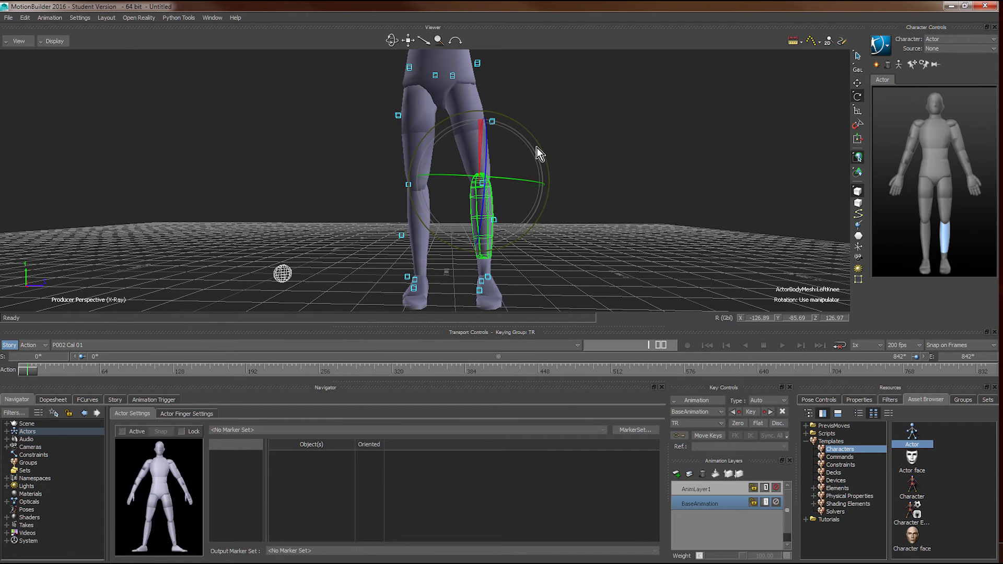
left_click(494, 294)
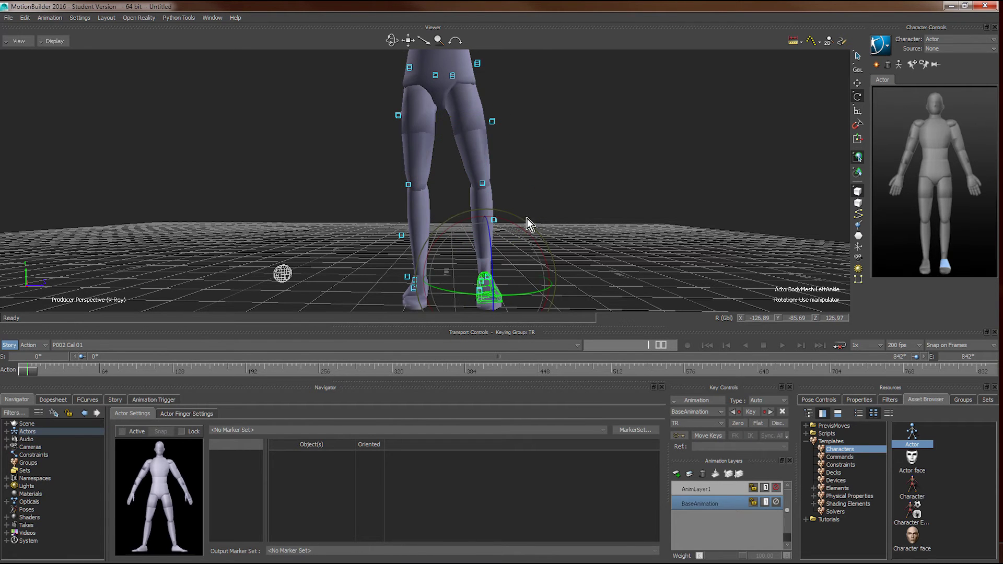
Rotate the actor's right thigh outward and its right lower leg back inward to match the leg markers
left_click(425, 145)
mouse_move(484, 81)
left_mouse_down()
mouse_move(485, 90)
mouse_move(481, 83)
left_mouse_up()
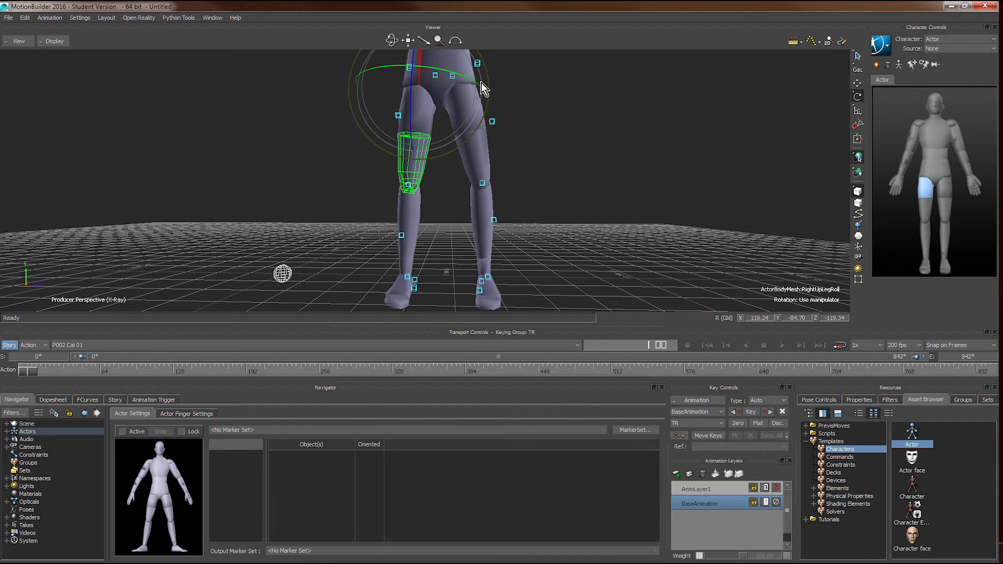
left_click(415, 214)
left_click_drag(470, 165, 476, 163)
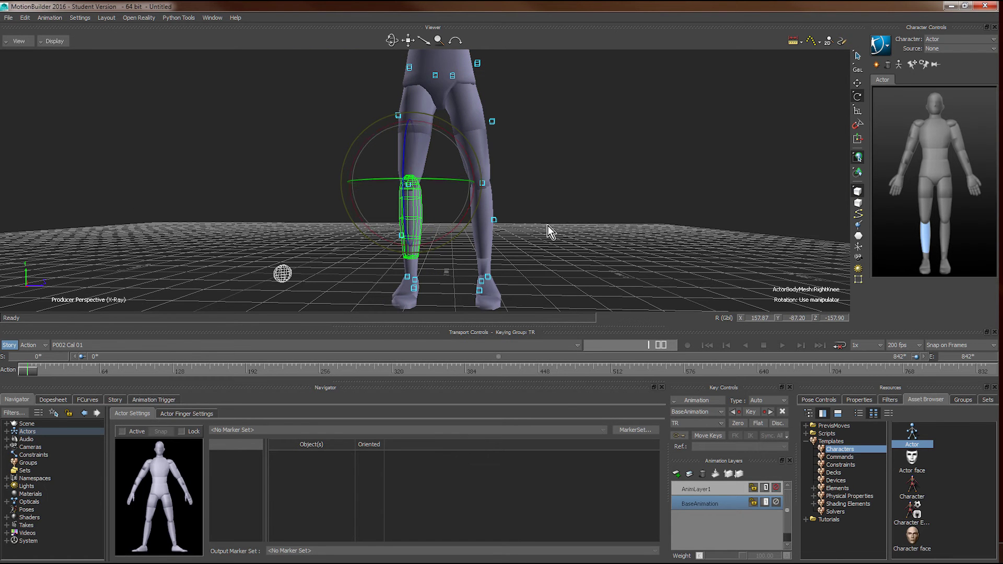
Examine how the actor's lower legs and right foot line up with the shin and ankle markers
left_click_drag(548, 225, 212, 227, "ctrl+shift")
mouse_move(421, 266)
left_mouse_down("ctrl+shift")
mouse_move(312, 275)
mouse_move(521, 283)
mouse_move(499, 257)
mouse_move(422, 266)
left_mouse_up("ctrl+shift")
scroll(439, 261, "up", 5)
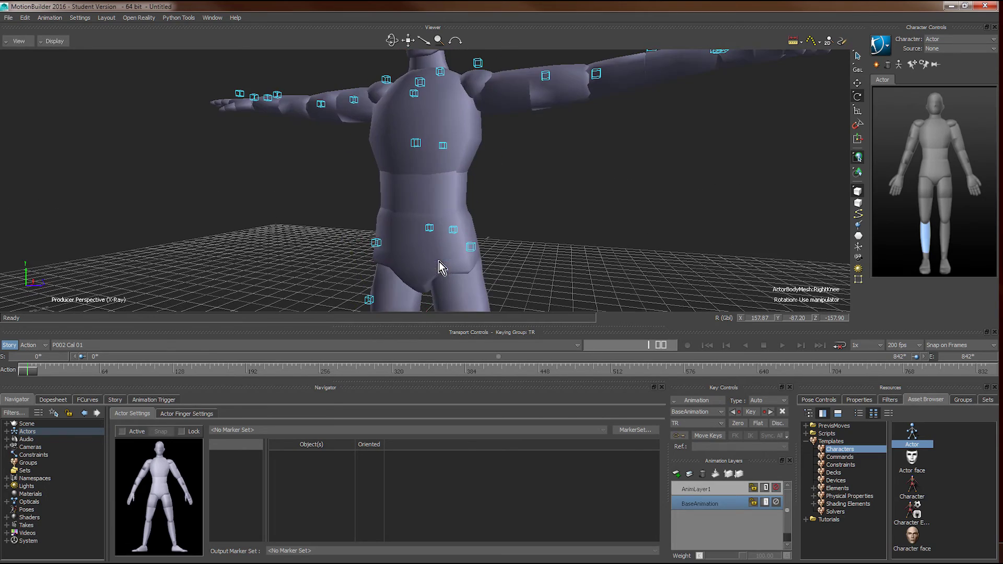
left_click_drag(409, 41, 416, 5)
left_click_drag(408, 63, 409, 69)
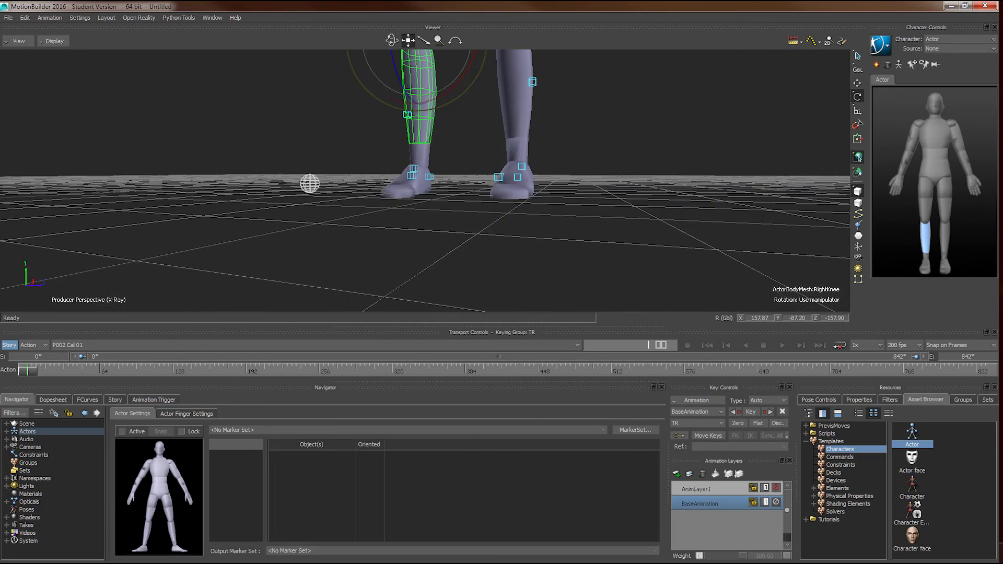
left_click(401, 194)
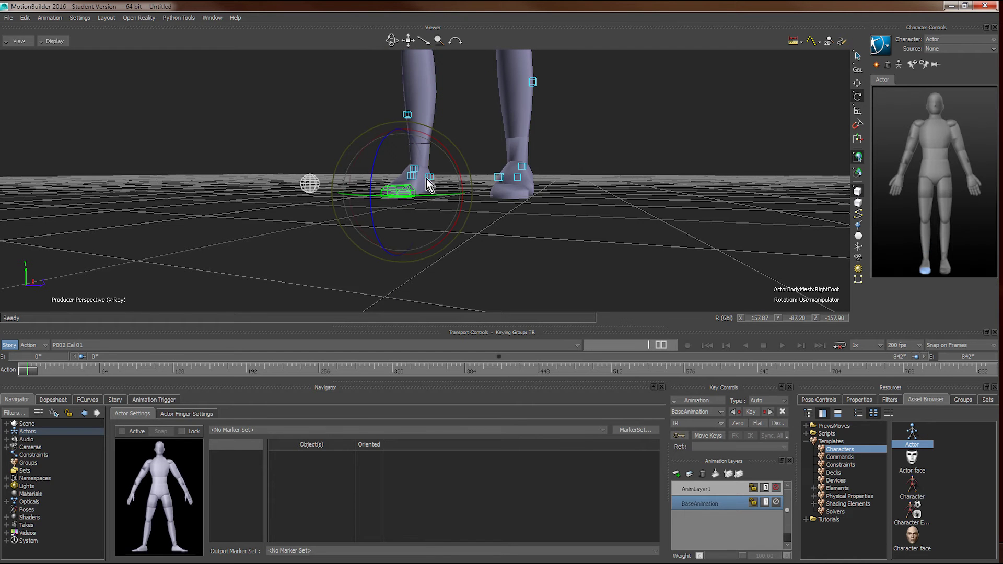
left_click(423, 180)
left_click_drag(477, 162, 478, 162)
left_click(543, 246)
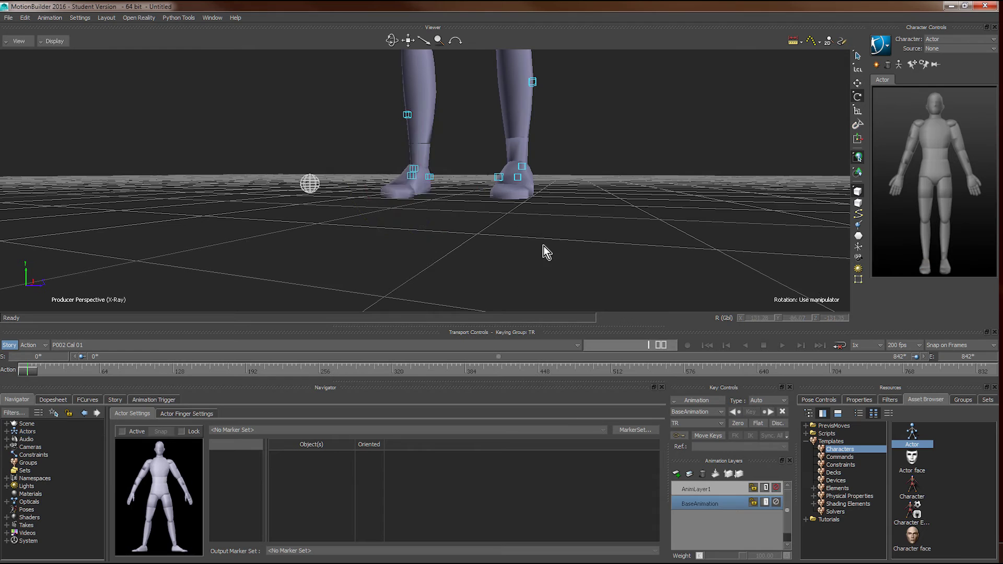
Examine the whole actor against the full set of optical markers from a distance
left_click_drag(544, 245, 494, 284, "ctrl+shift")
scroll(495, 274, "down", 12)
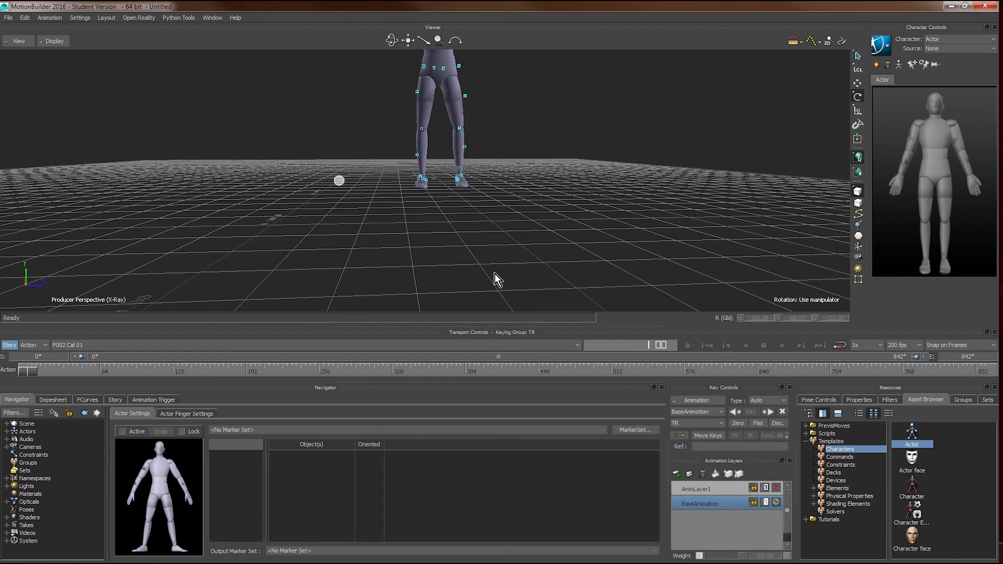
scroll(485, 259, "up", 9)
scroll(485, 259, "down", 5)
scroll(485, 259, "up", 1)
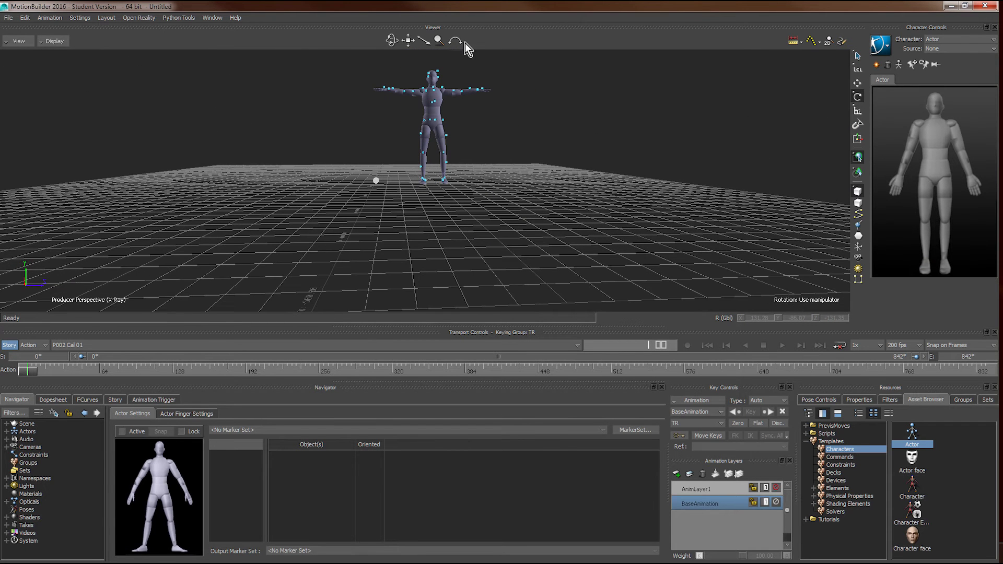
left_click_drag(408, 42, 379, 114)
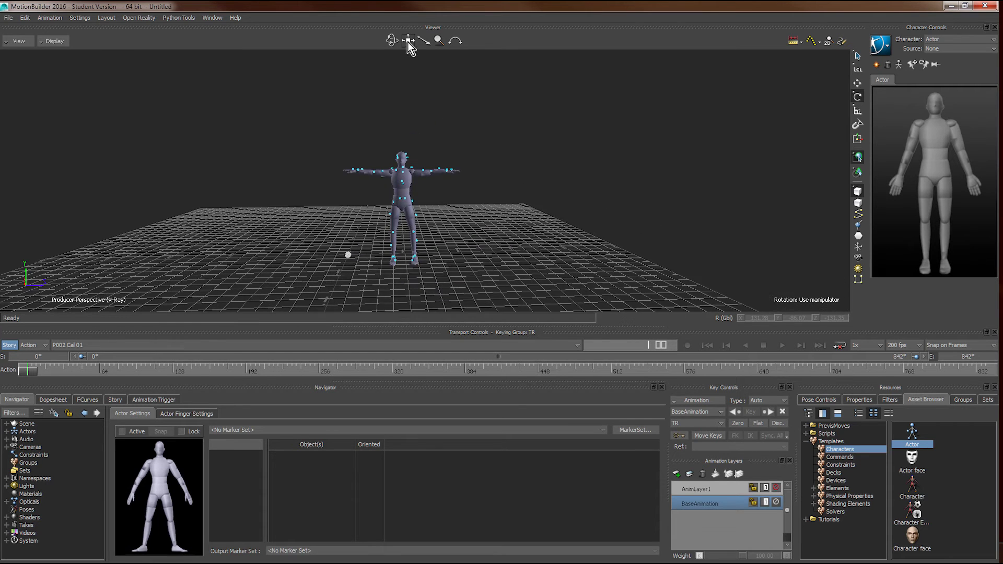
scroll(441, 105, "up", 3)
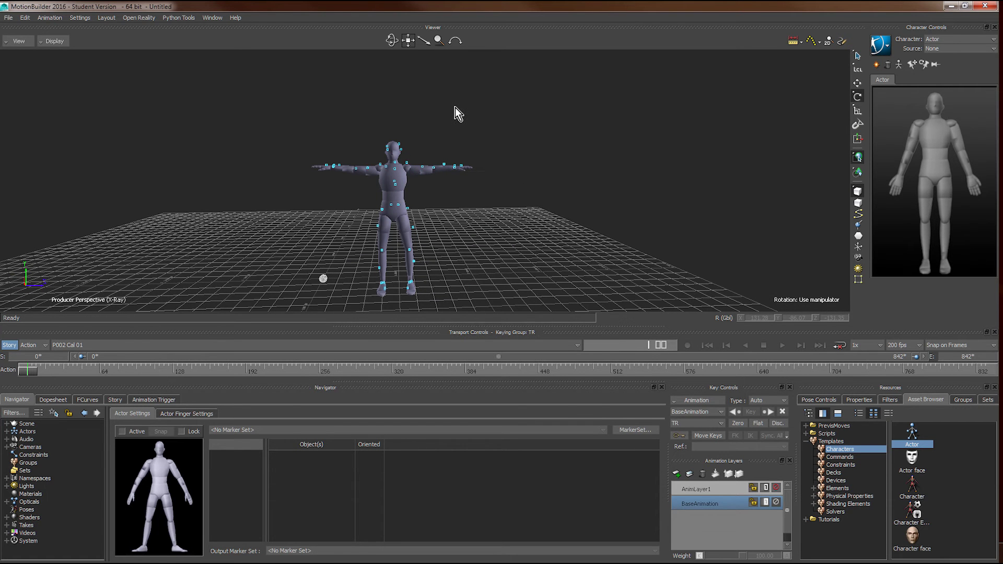
left_click_drag(408, 42, 406, 68)
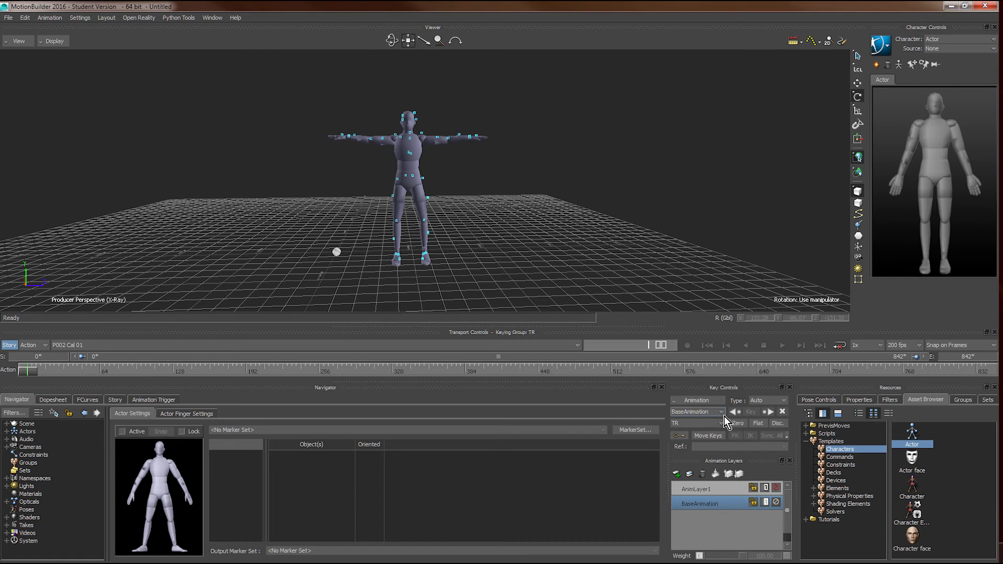
Create a new marker set for the actor
left_click(962, 49)
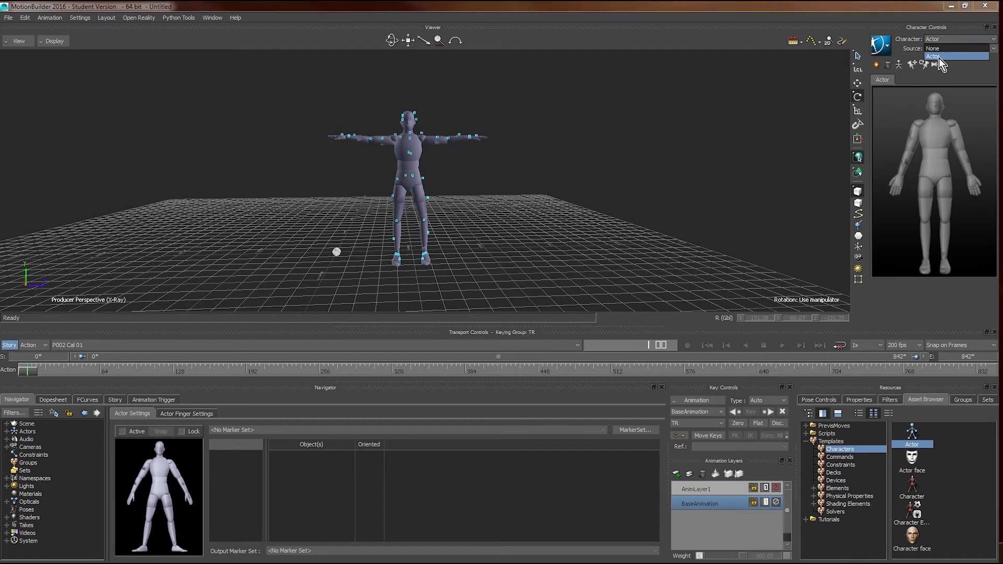
left_click(939, 57)
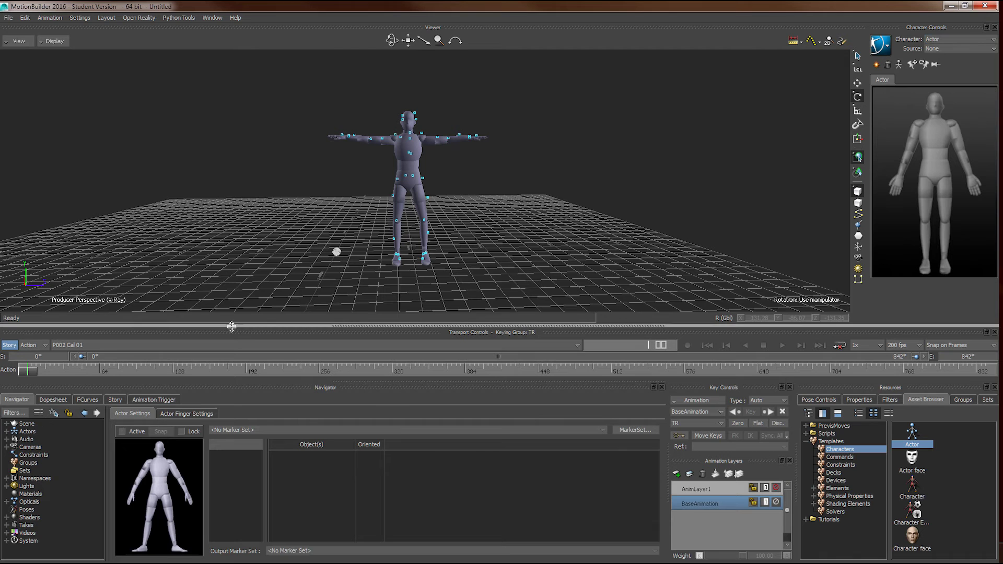
left_click_drag(231, 326, 234, 314)
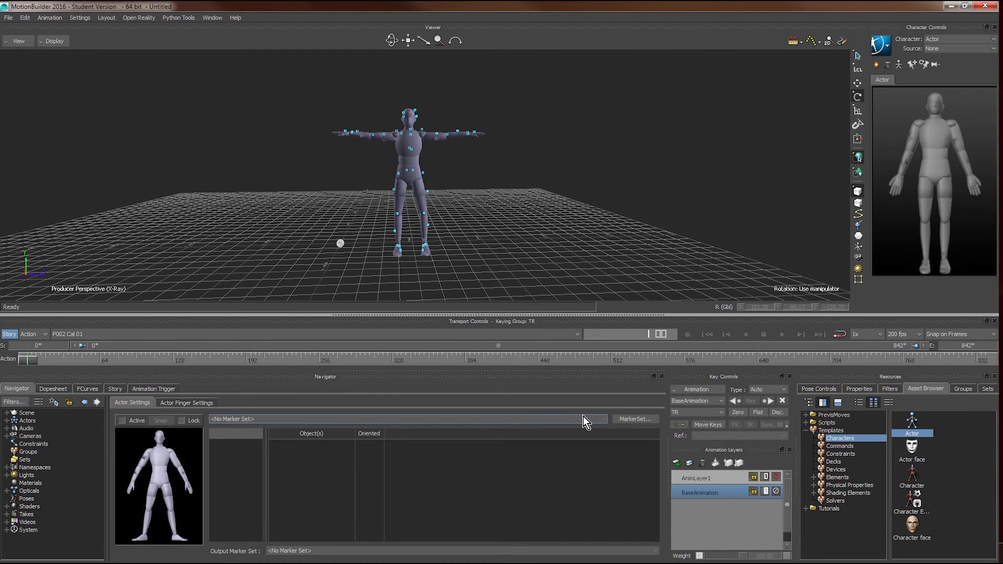
left_click(628, 420)
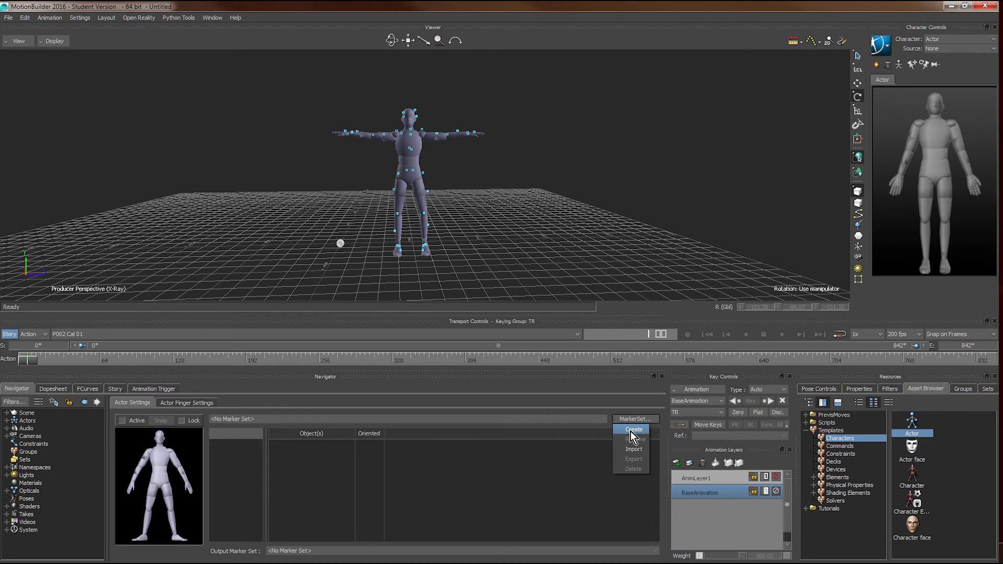
left_click(634, 431)
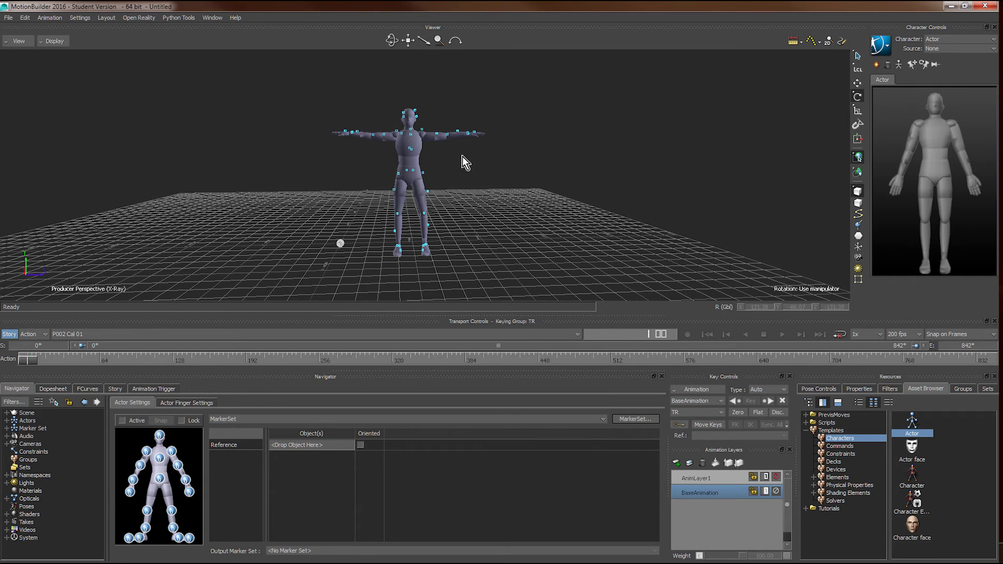
Hide the entire actor in the viewer so that only the optical markers are shown
scroll(524, 192, "up", 3)
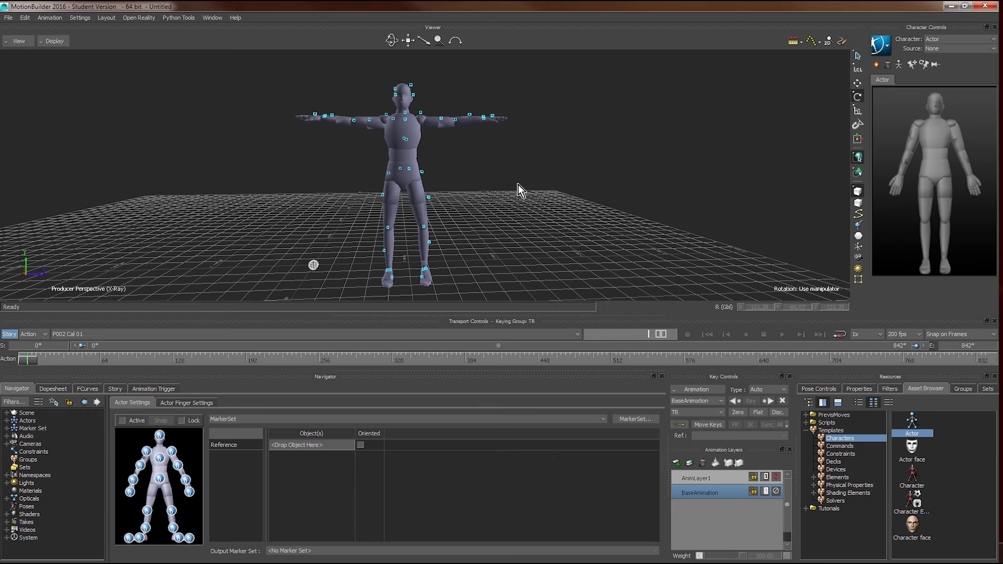
left_click(433, 101)
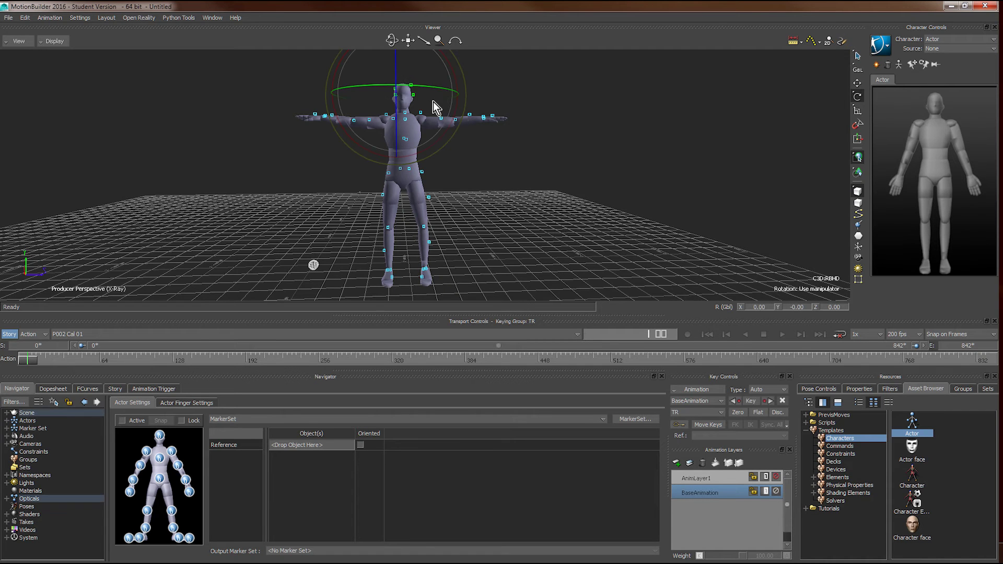
left_click(580, 192)
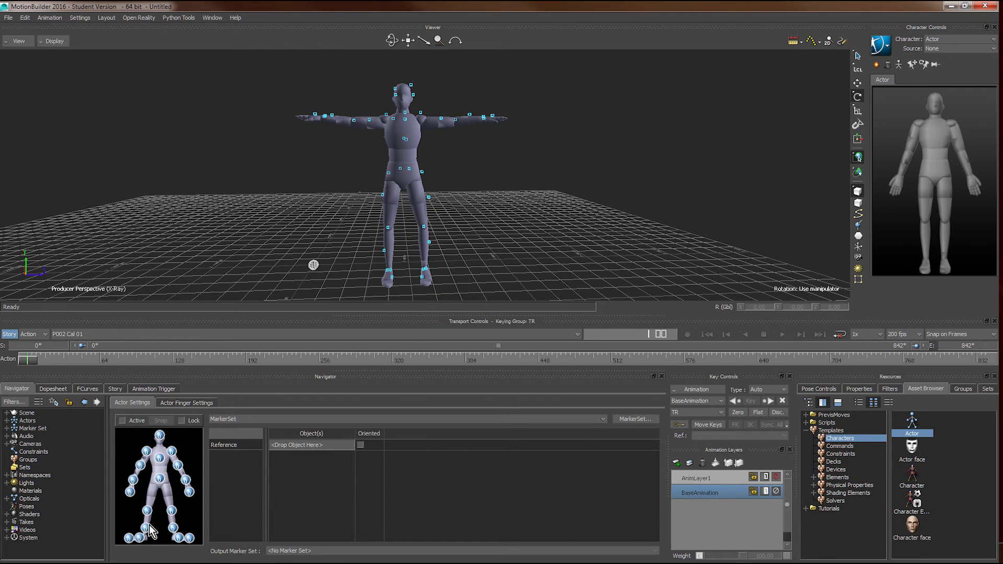
left_click(887, 52)
mouse_move(897, 128)
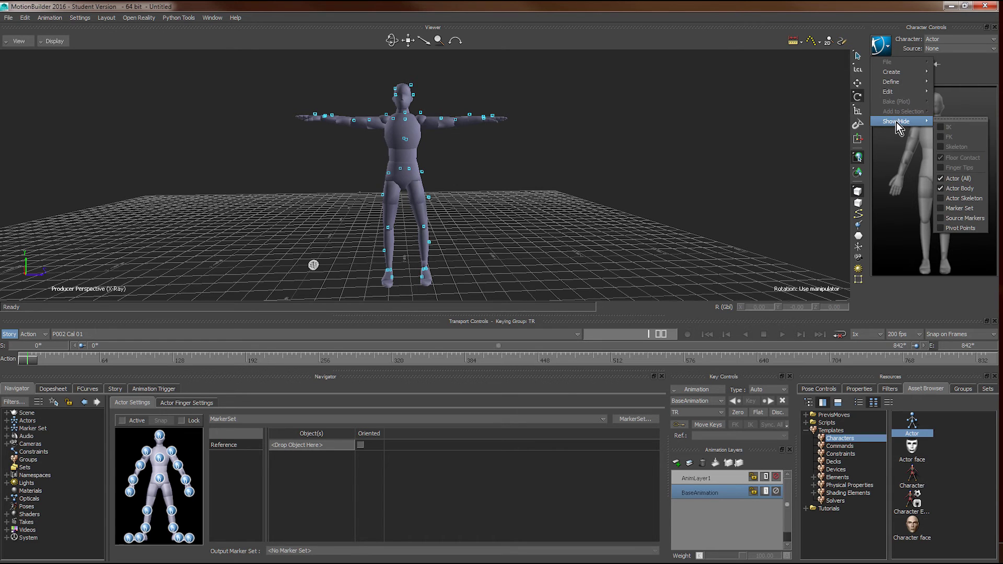
left_click(955, 180)
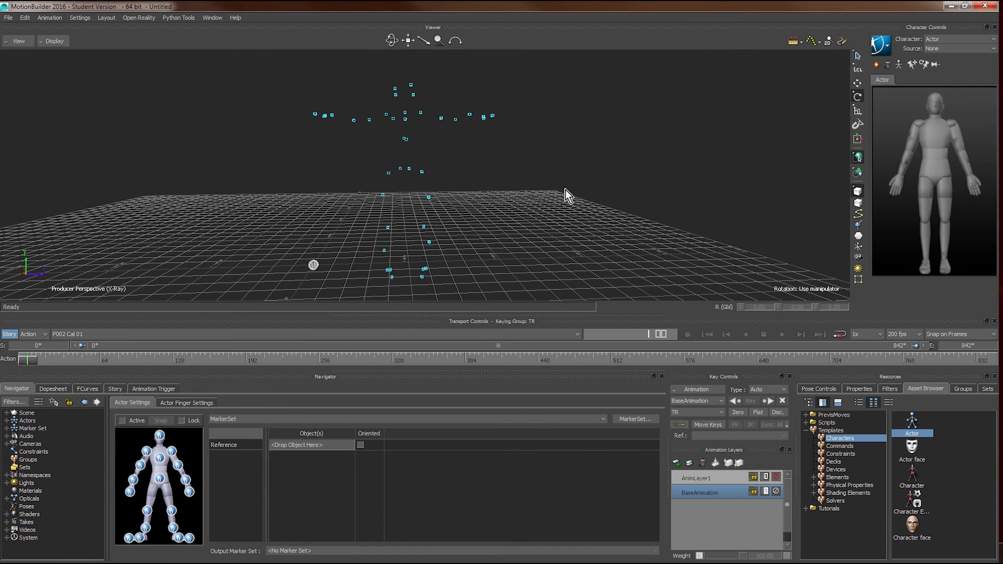
Assign the four head markers LFHD, RFHD, LBHD and RBHD to the actor's head in the marker set
left_click_drag(565, 190, 523, 215, "shift")
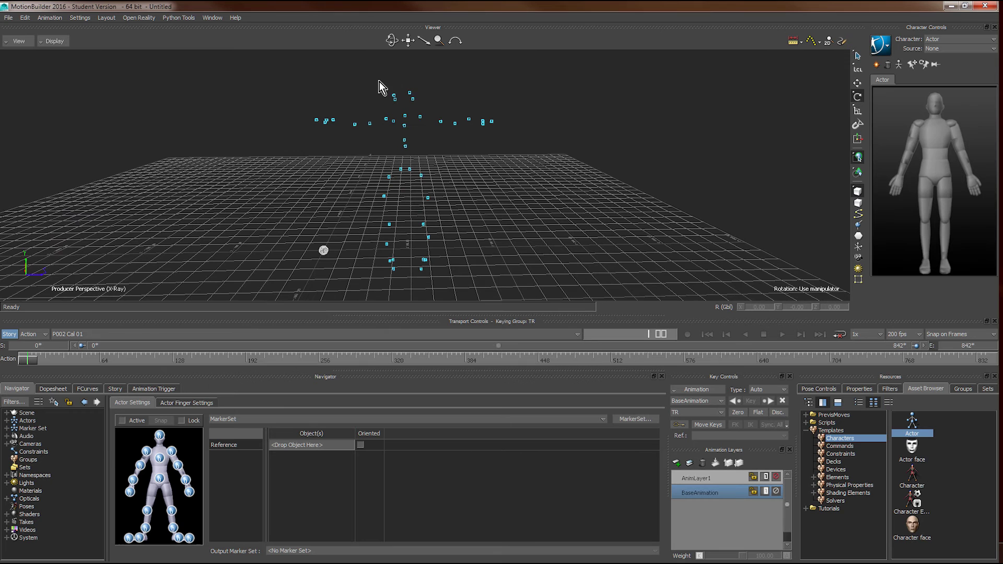
left_click_drag(428, 105, 427, 105)
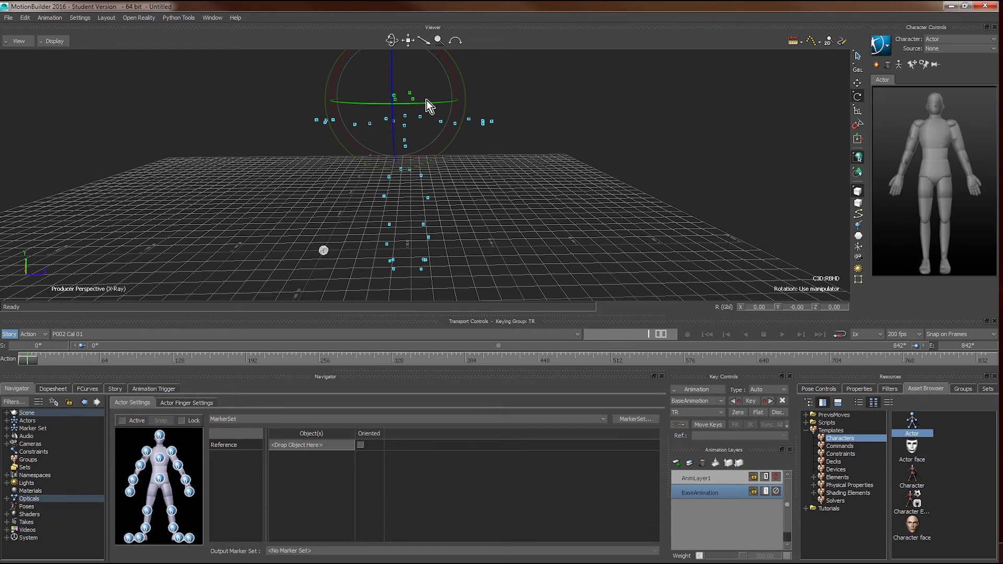
key("Escape")
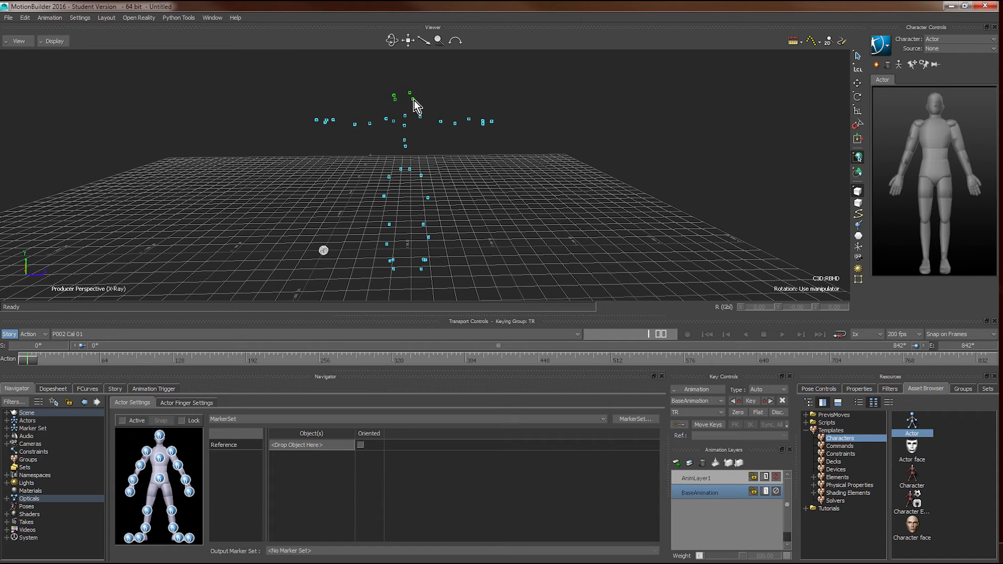
left_click_drag(414, 100, 162, 440, "alt")
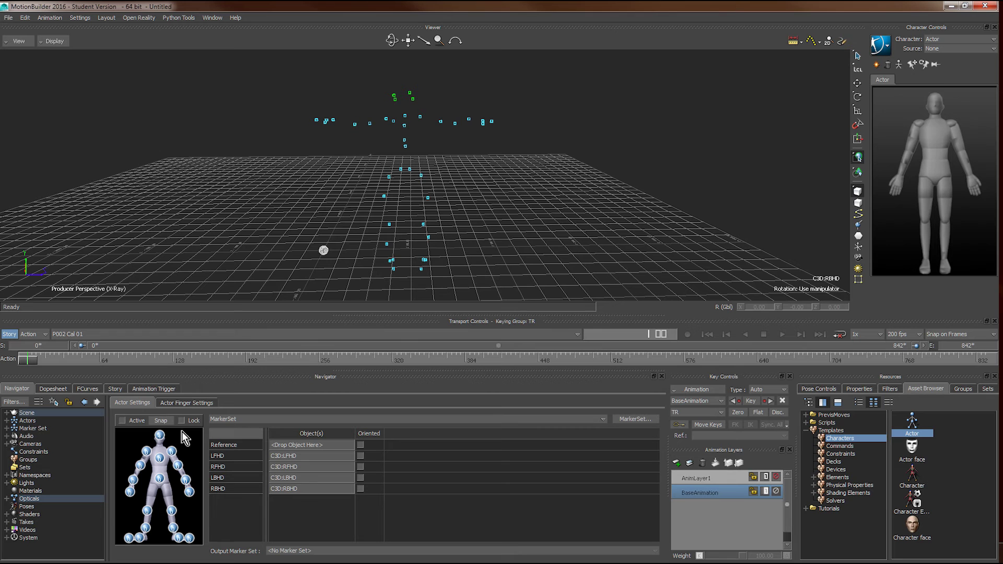
Assign the C7, CLAV and RBAK markers to the actor's chest in the marker set
left_click_drag(392, 40, 357, 108)
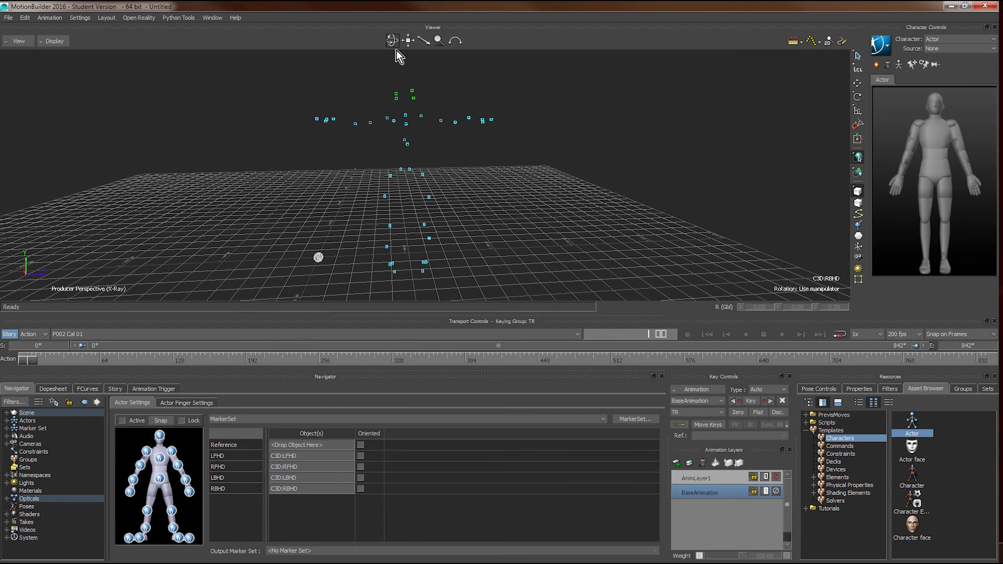
left_click_drag(392, 41, 408, 117)
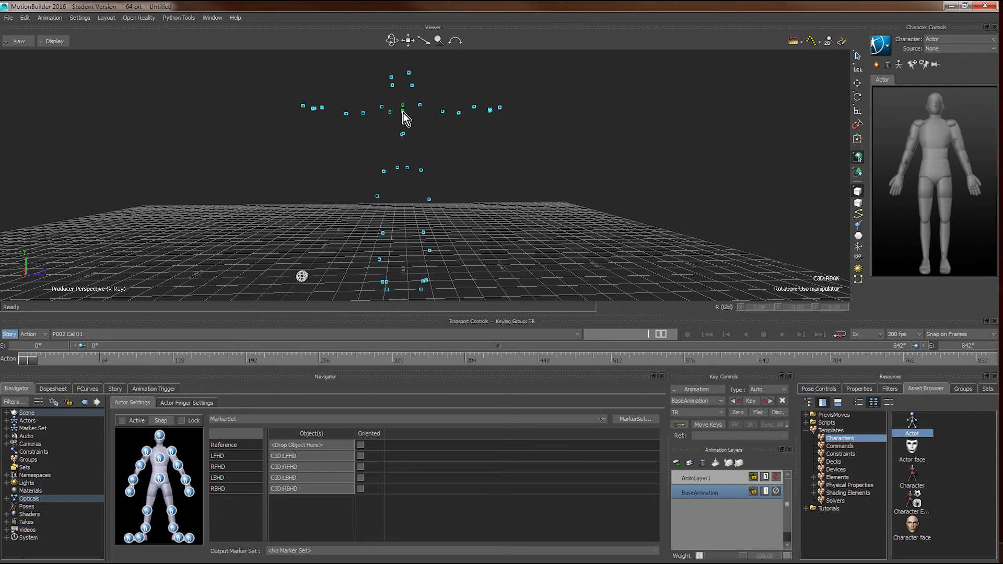
left_click_drag(161, 462, 160, 458, "alt")
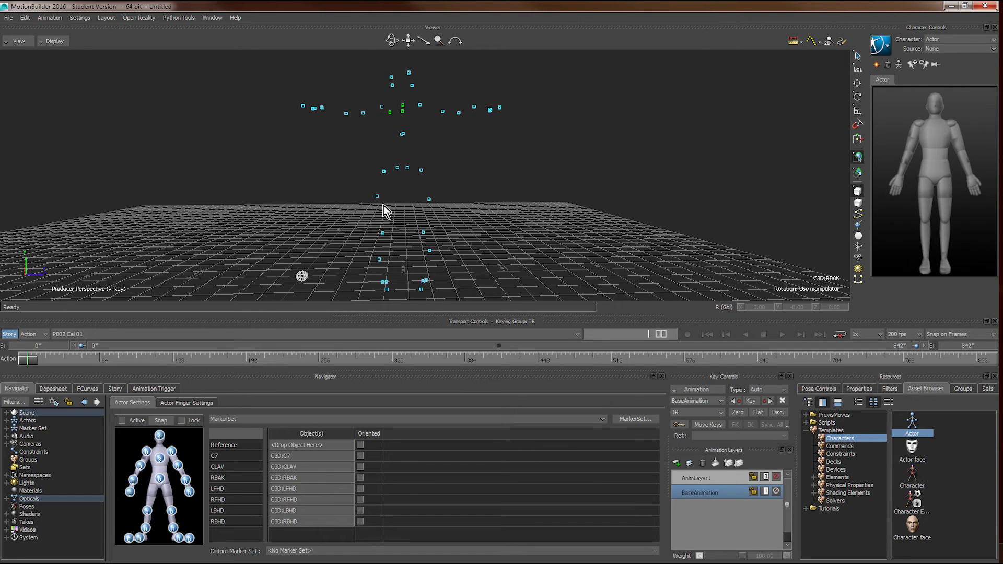
Assign the RSHO marker to the actor's right shoulder and the RUPA and RELB markers to its right upper arm
left_click(382, 107)
left_click_drag(383, 108, 148, 451)
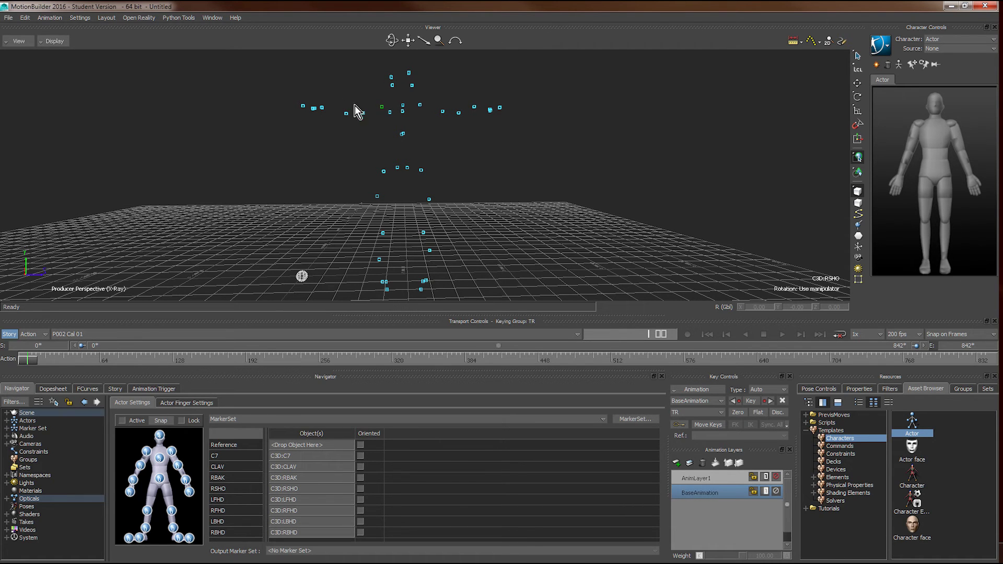
left_click_drag(373, 133, 139, 463)
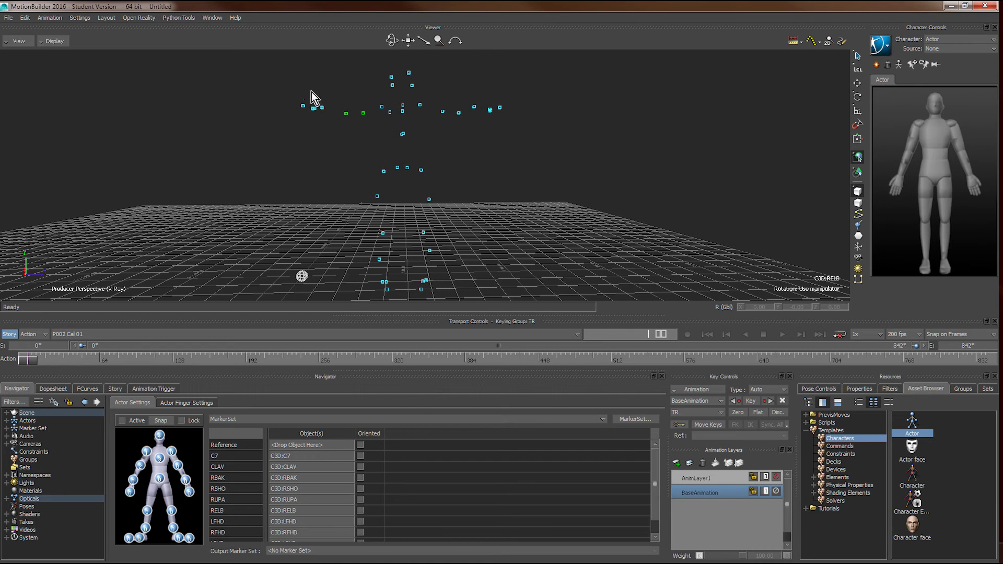
Assign the RFRM marker to the actor's right forearm and the right wrist and RFIN finger markers to its right hand
left_click_drag(312, 96, 343, 210, "ctrl+shift")
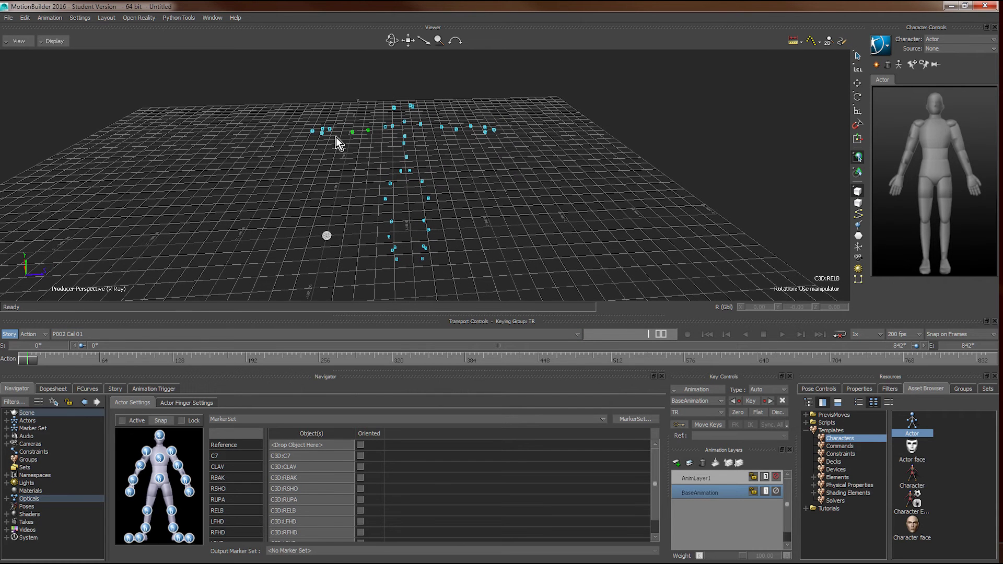
mouse_move(329, 129)
left_mouse_down()
mouse_move(320, 183)
mouse_move(135, 464)
mouse_move(134, 483)
left_mouse_up()
left_click(320, 168)
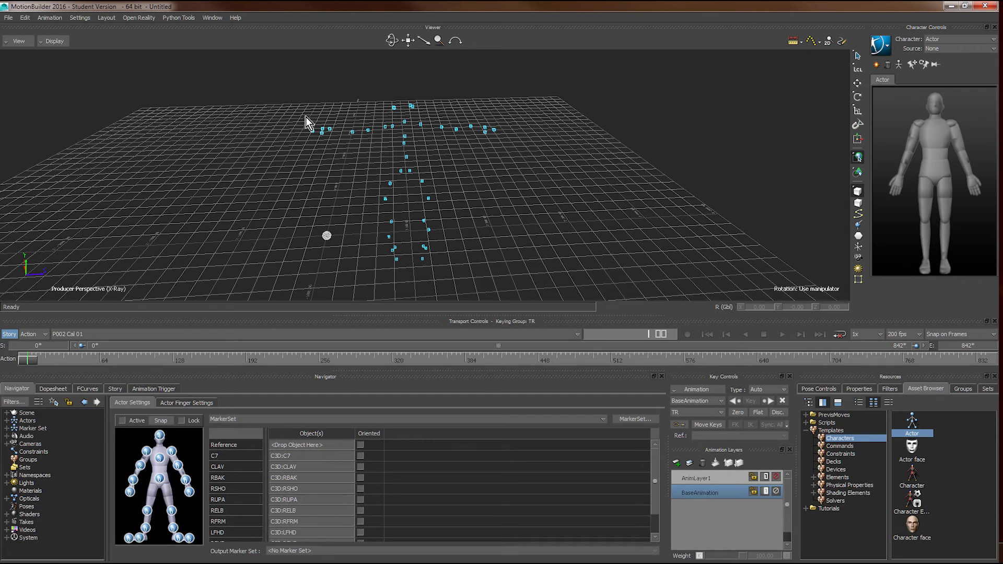
left_click(323, 133)
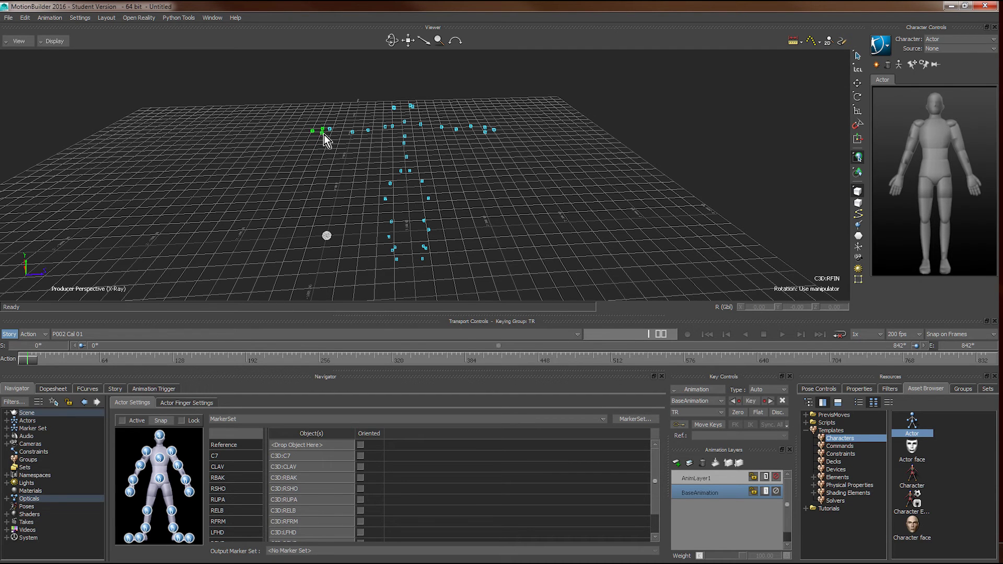
left_click_drag(322, 133, 133, 497)
left_click(441, 146)
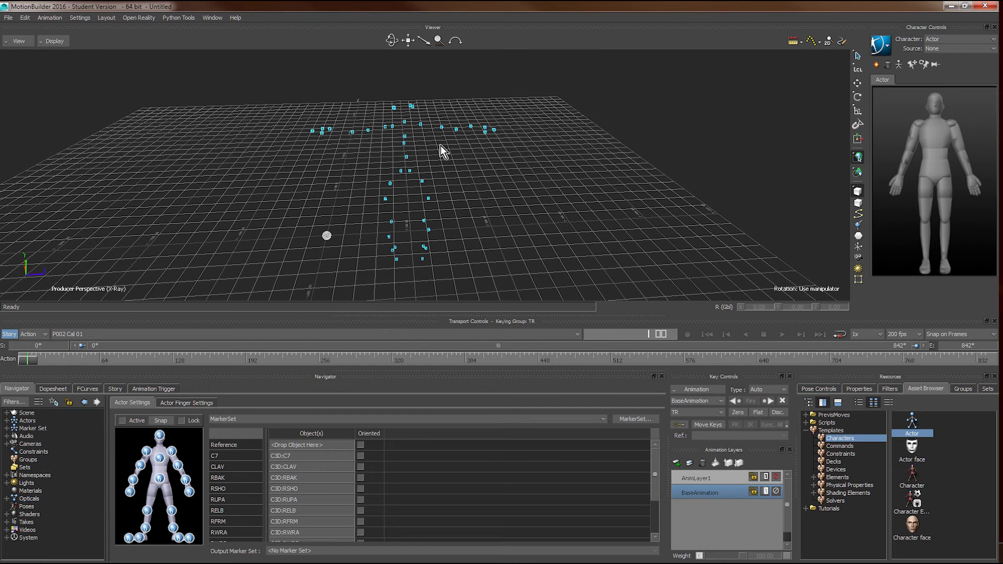
Assign the LSHO marker to the actor's left shoulder and the LUPA and LELB markers to its left upper arm
left_click(421, 124)
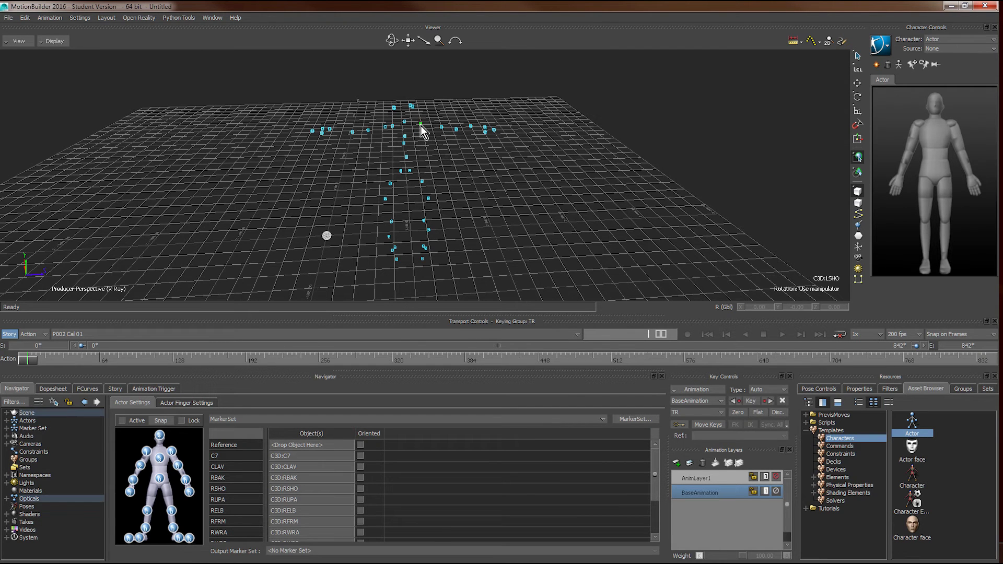
mouse_move(423, 124)
left_mouse_down()
mouse_move(262, 303)
mouse_move(172, 431)
mouse_move(173, 451)
left_mouse_up()
left_click(437, 117)
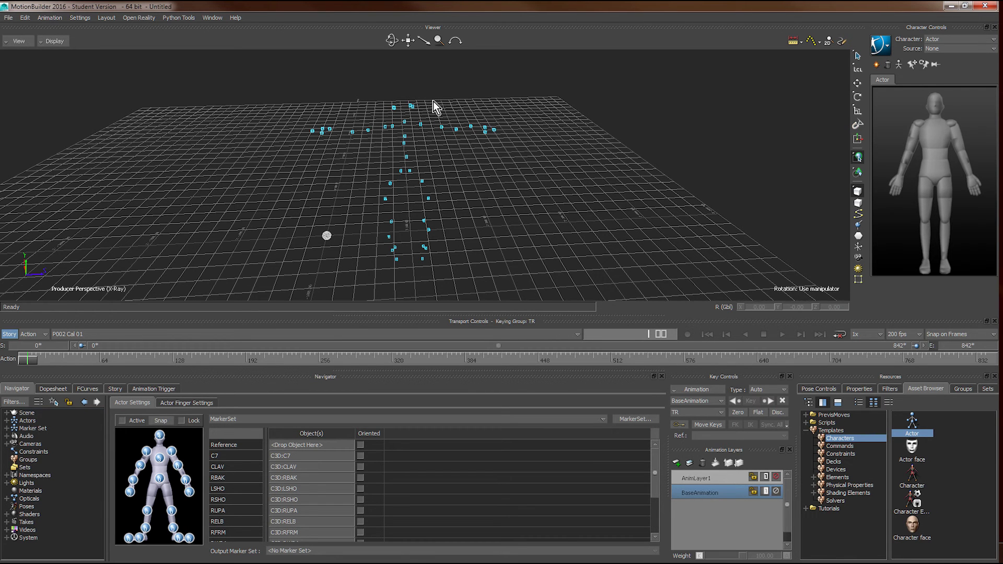
left_click_drag(465, 143, 182, 470)
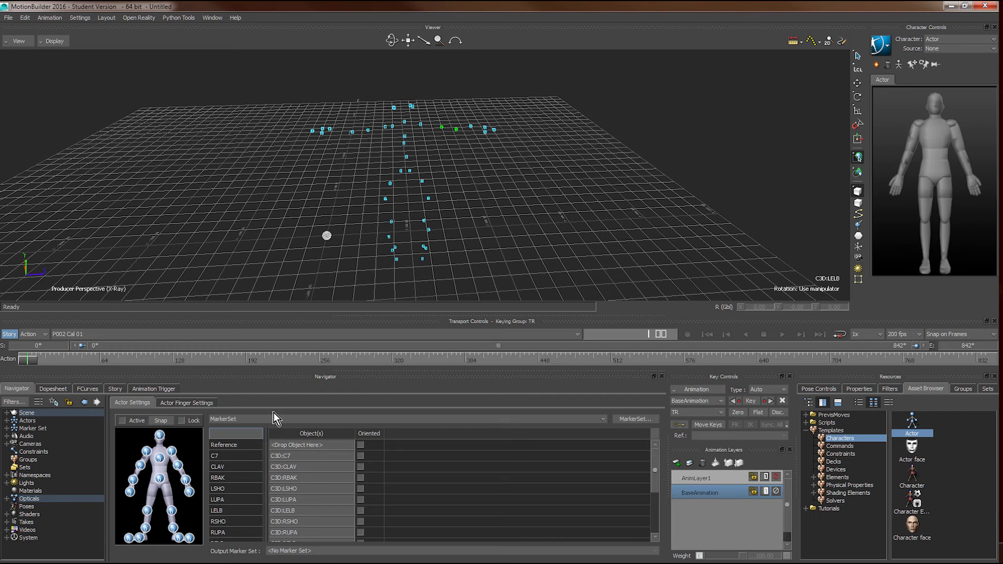
Assign the LFRM marker to the actor's left forearm and the LWRA, LWRB and LFIN markers to its left hand
mouse_move(464, 118)
left_mouse_down()
mouse_move(476, 140)
mouse_move(436, 164)
mouse_move(184, 481)
left_mouse_up()
left_click(479, 201)
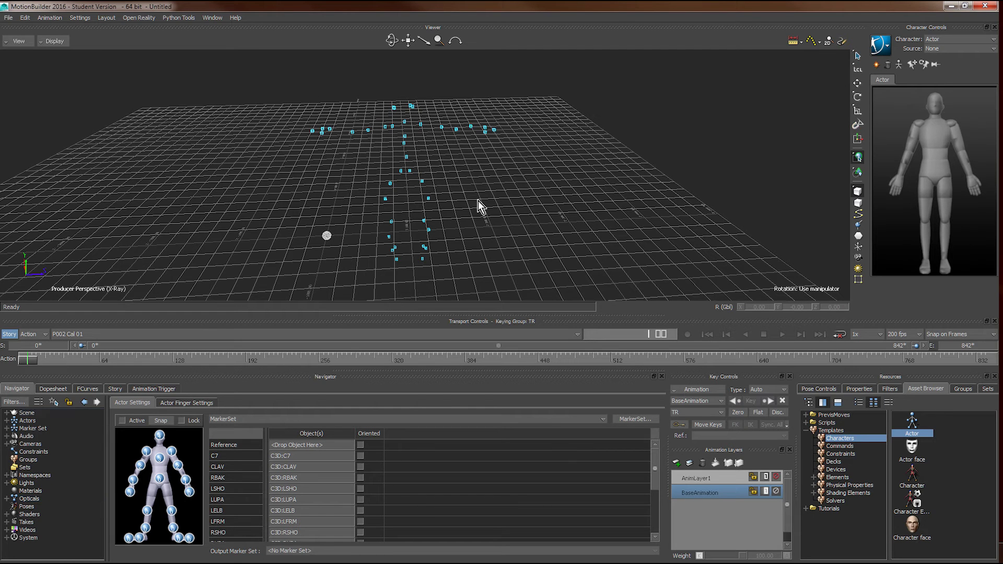
left_click(487, 132)
left_click_drag(494, 130, 188, 493, "alt")
left_click_drag(522, 242, 516, 152, "ctrl+shift")
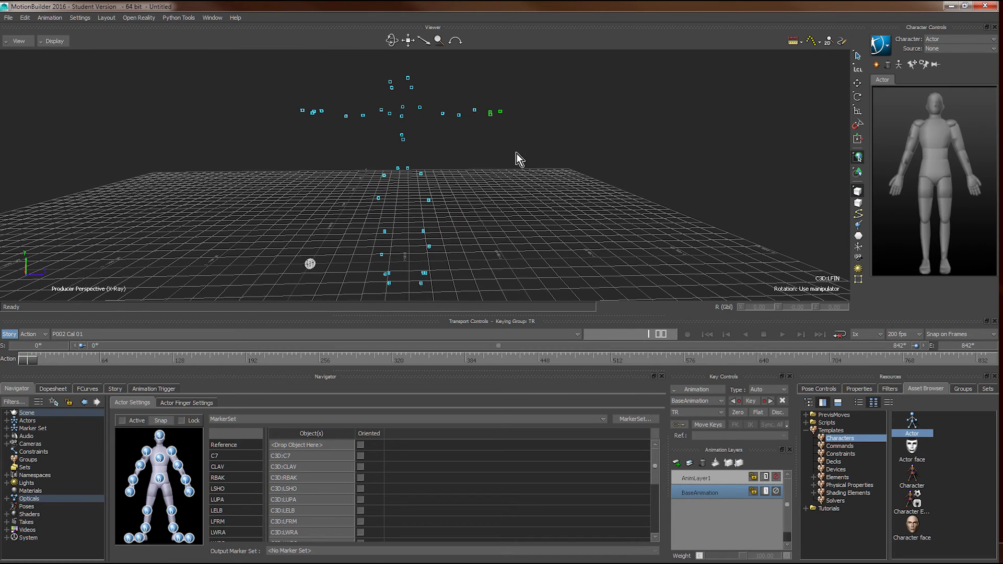
Assign the LASI, RASI, LPSI and RPSI markers to the actor's hips in the marker set
left_click_drag(444, 186, 426, 178)
left_click_drag(160, 480, 160, 480, "alt")
left_click(520, 209)
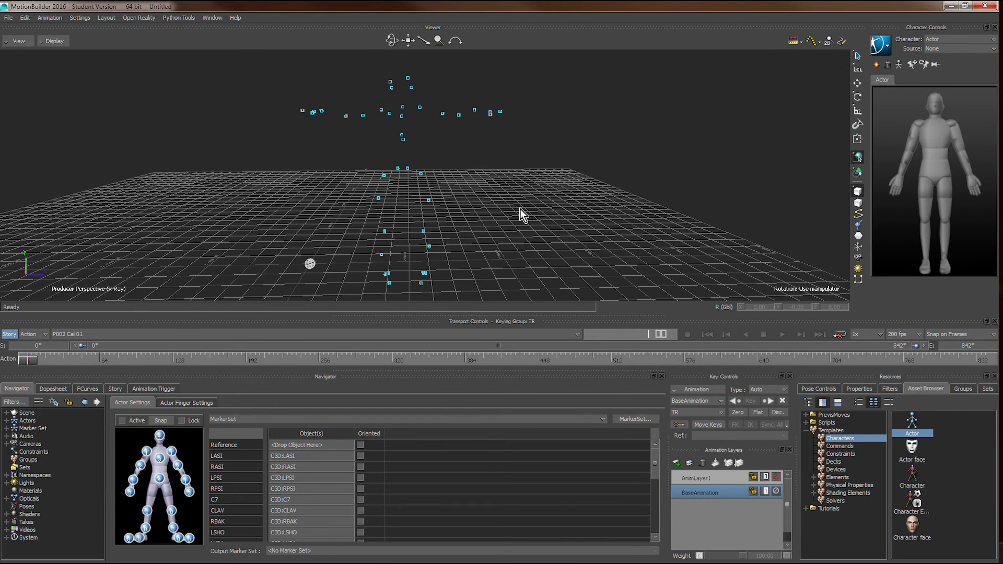
Assign the RTHI and RKNE markers to the actor's right upper leg and LTHI and LKNE to its left upper leg
left_click_drag(395, 235, 148, 513)
left_click(148, 511)
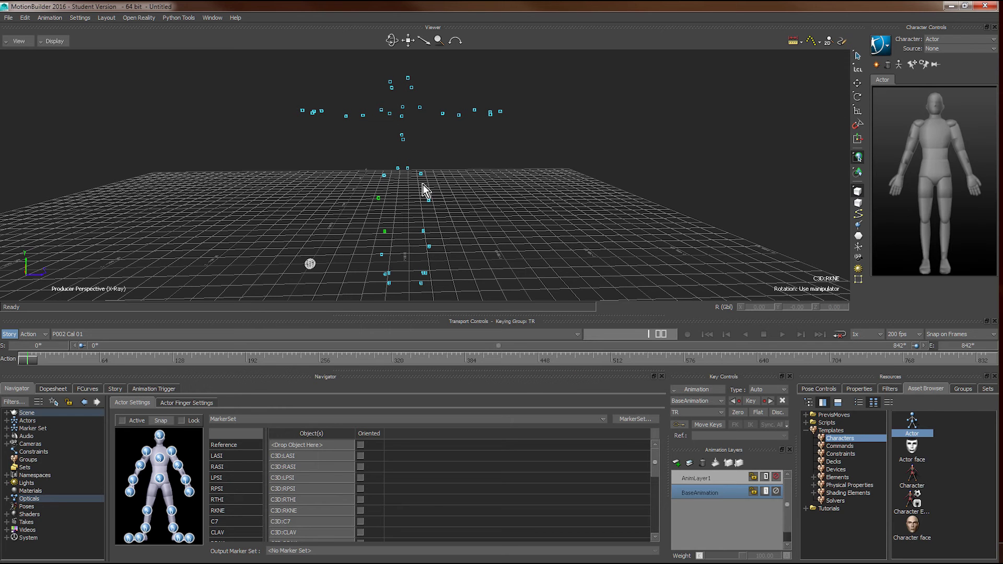
left_click_drag(443, 236, 419, 197)
left_click(172, 512)
left_click_drag(498, 218, 500, 173, "ctrl+shift")
left_click(352, 253)
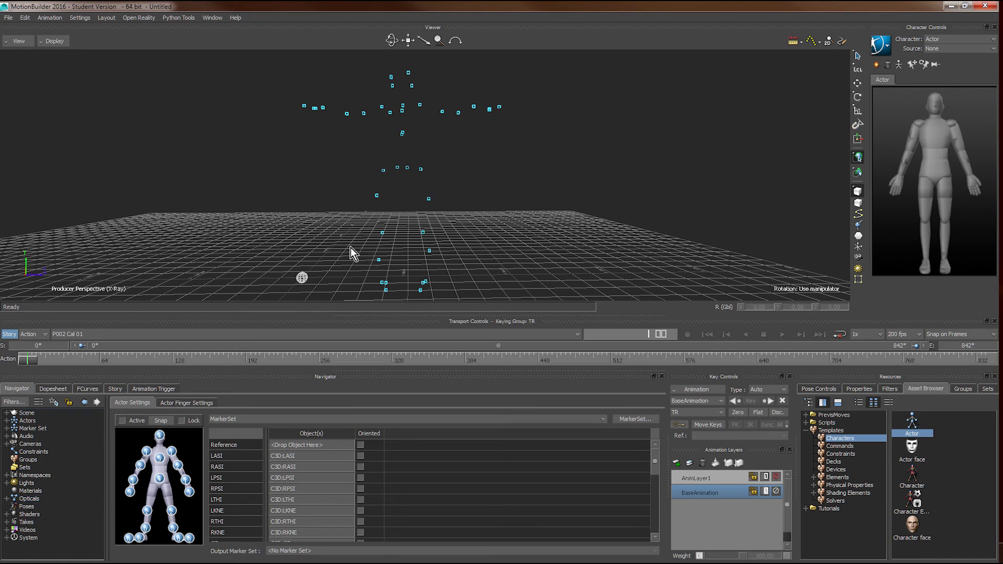
Assign the RTIB marker to the actor's right lower leg and the LTIB marker to its left lower leg
left_click(379, 259)
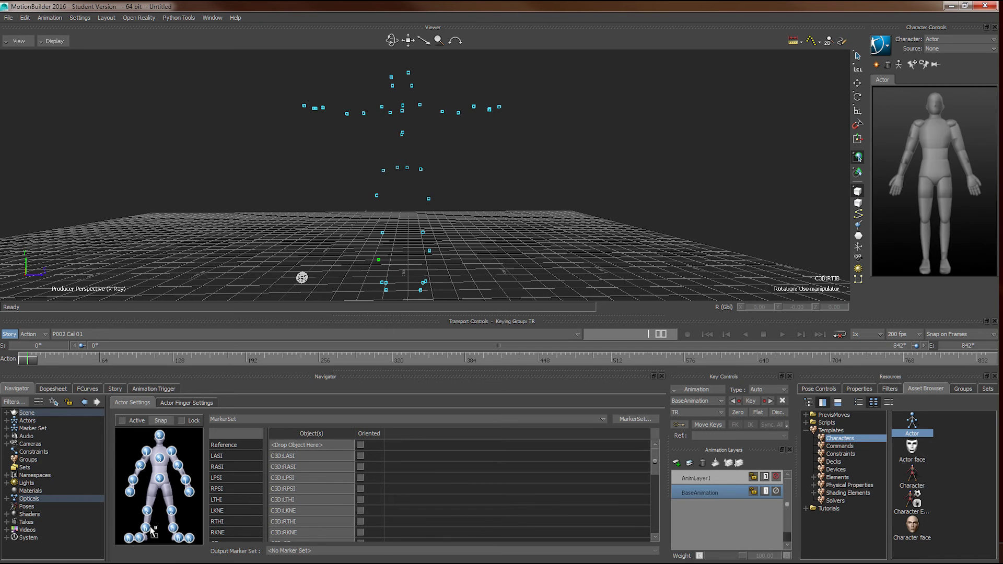
left_click(428, 267)
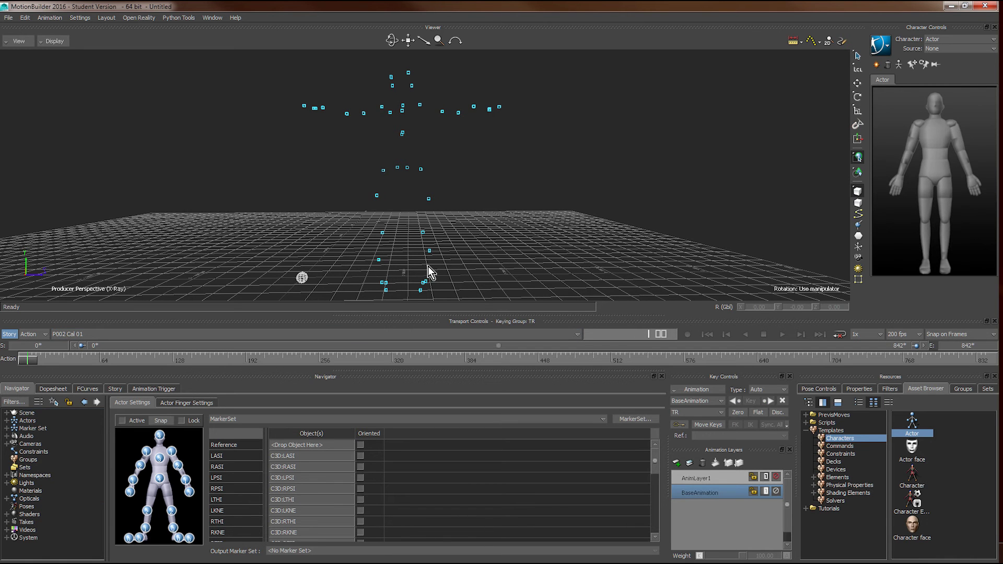
left_click(429, 251)
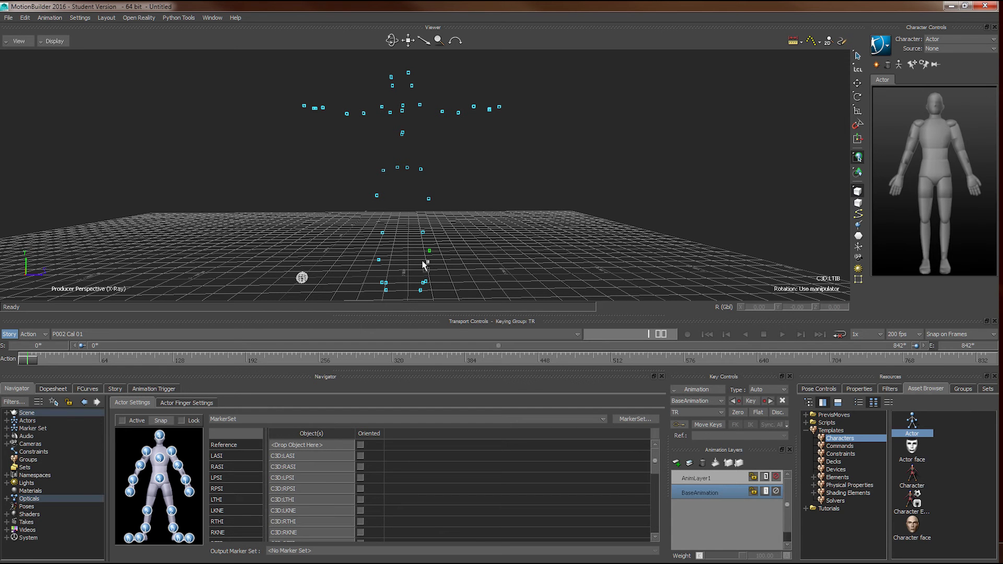
left_click(174, 534)
Assign the ankle and heel markers to the actor's right and left feet and the toe markers to its toes
left_click_drag(302, 277, 352, 237, "ctrl+shift")
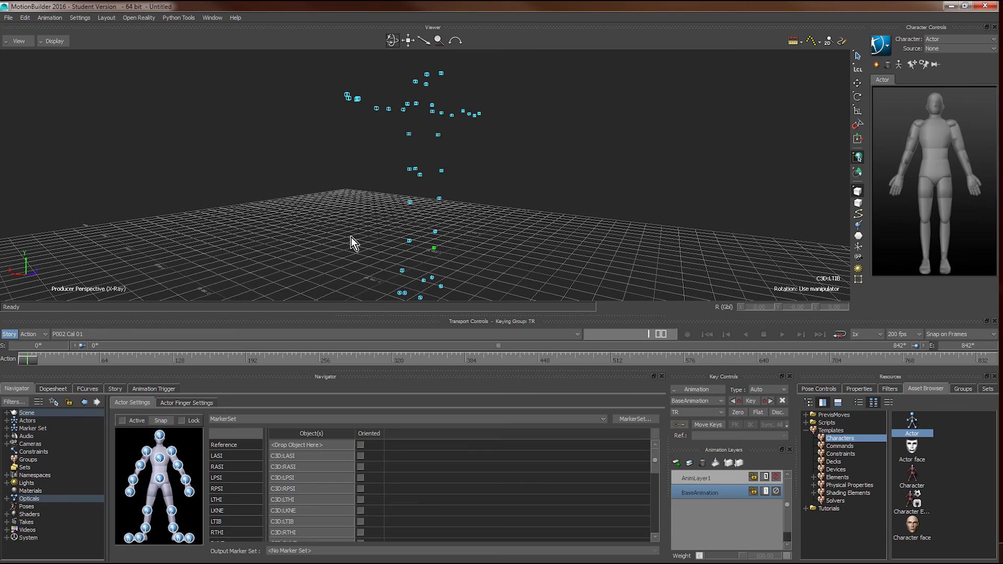
left_click(382, 292)
left_click(402, 292)
left_click_drag(397, 298, 141, 538, "alt")
left_click(422, 275)
mouse_move(432, 277)
left_mouse_down()
mouse_move(240, 428)
mouse_move(182, 538)
left_mouse_up()
left_click_drag(441, 287, 190, 539)
left_click(420, 298)
mouse_move(420, 299)
left_mouse_down()
mouse_move(221, 426)
mouse_move(125, 529)
mouse_move(129, 539)
left_mouse_up()
left_click_drag(392, 41, 460, 172)
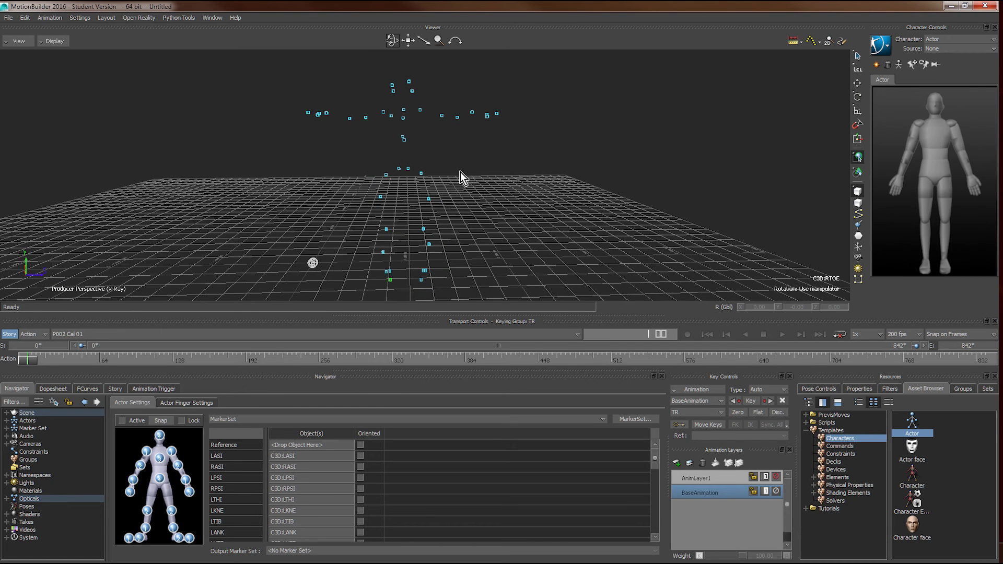
Save the scene as a binary FBX file named 01 in the Session 1 folder with the default save options
left_click(9, 17)
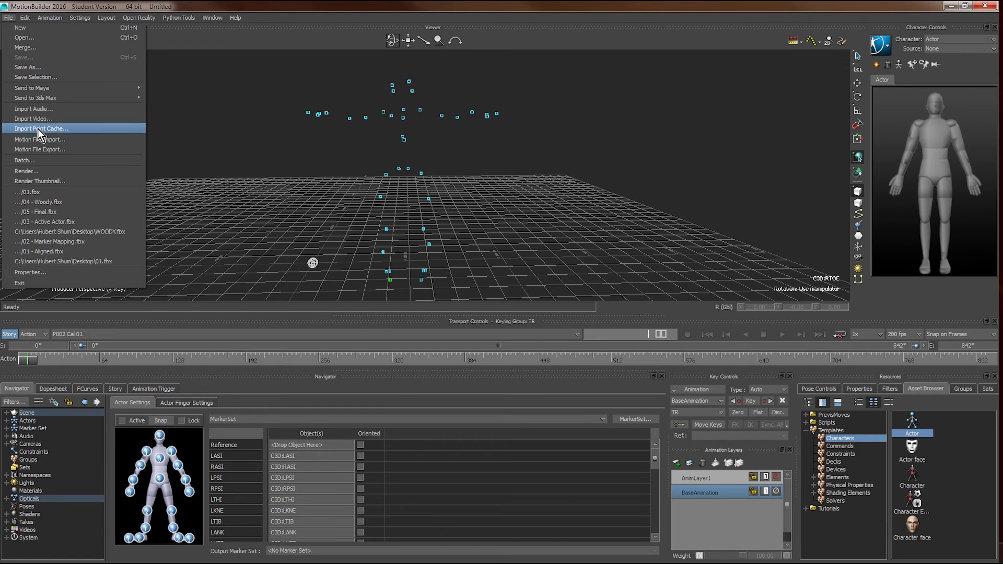
left_click(40, 67)
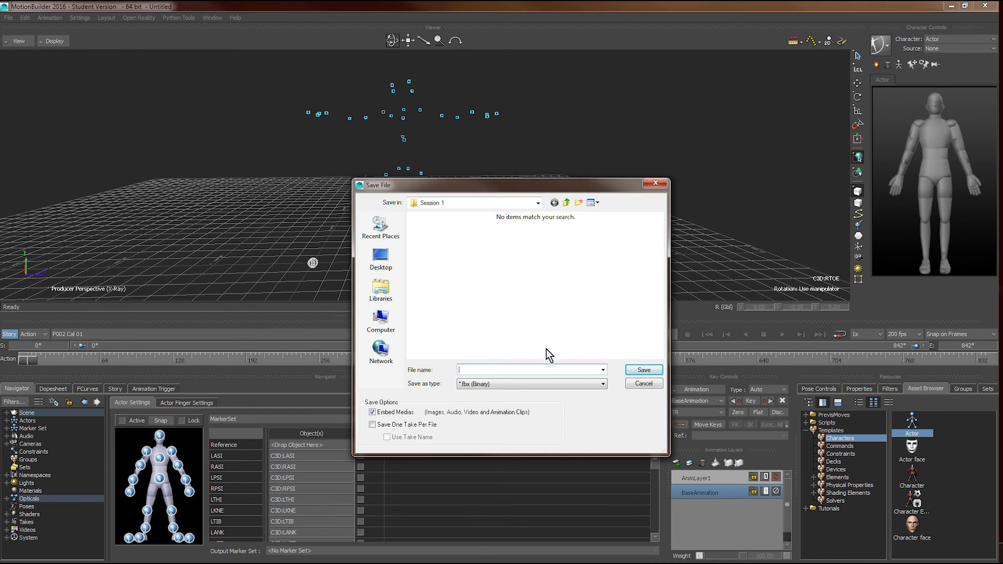
type("01")
key("Return")
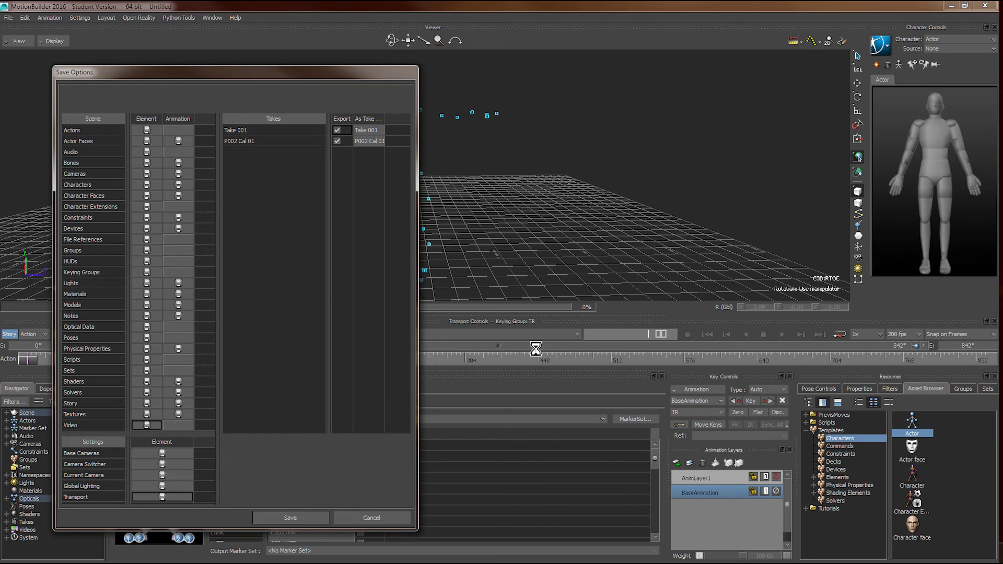
left_click(312, 516)
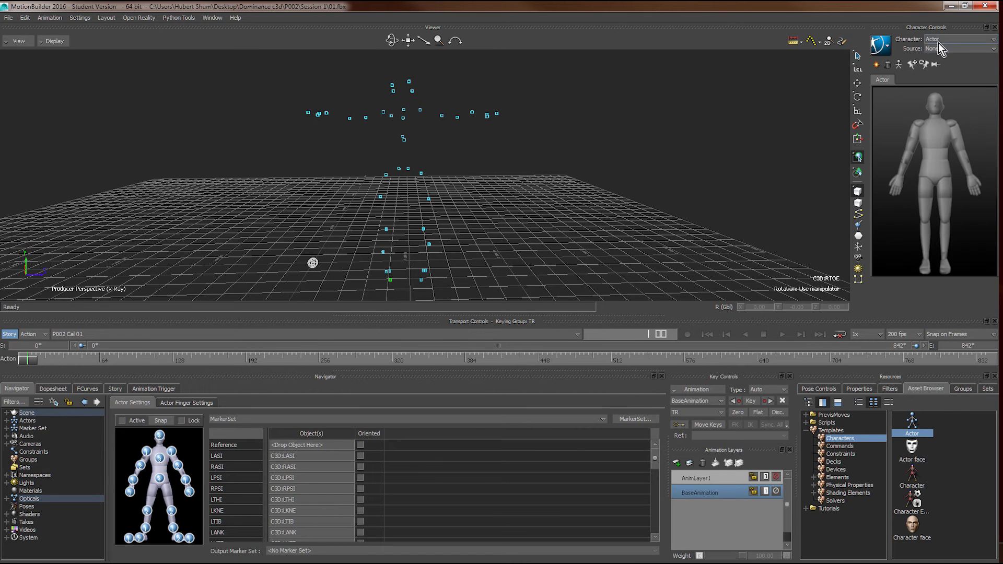
Show the actor's body in the viewer together with the source markers
left_click(883, 47)
mouse_move(908, 126)
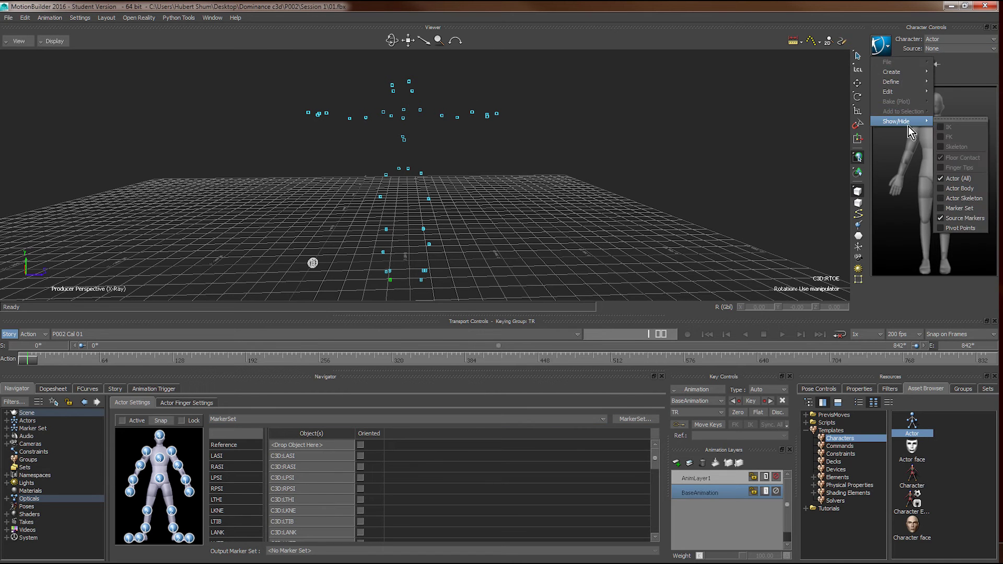
left_click(963, 190)
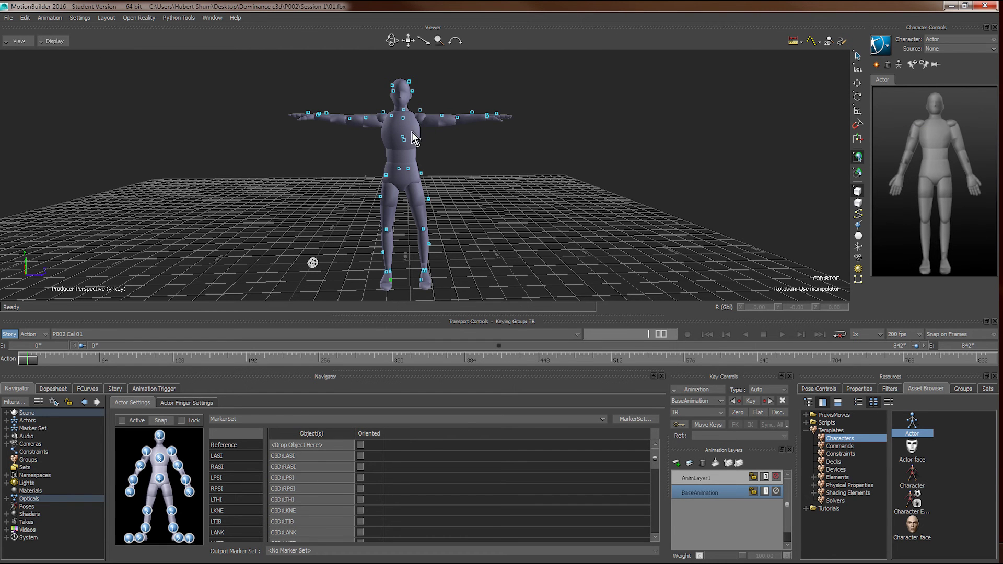
left_click_drag(215, 110, 268, 154)
Switch the viewer's display mode from X-Ray to Normal
left_click(55, 40)
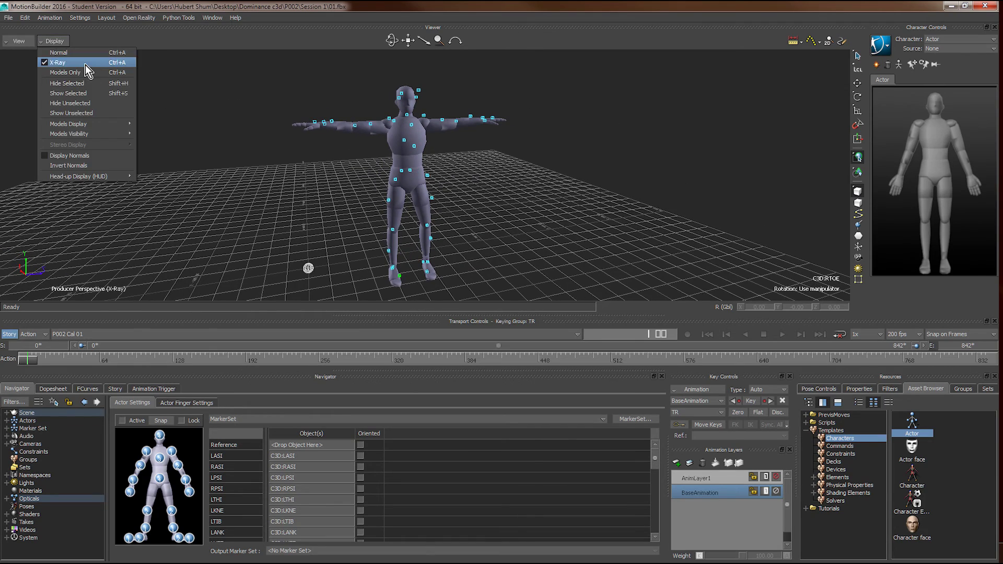
left_click(80, 53)
left_click(52, 41)
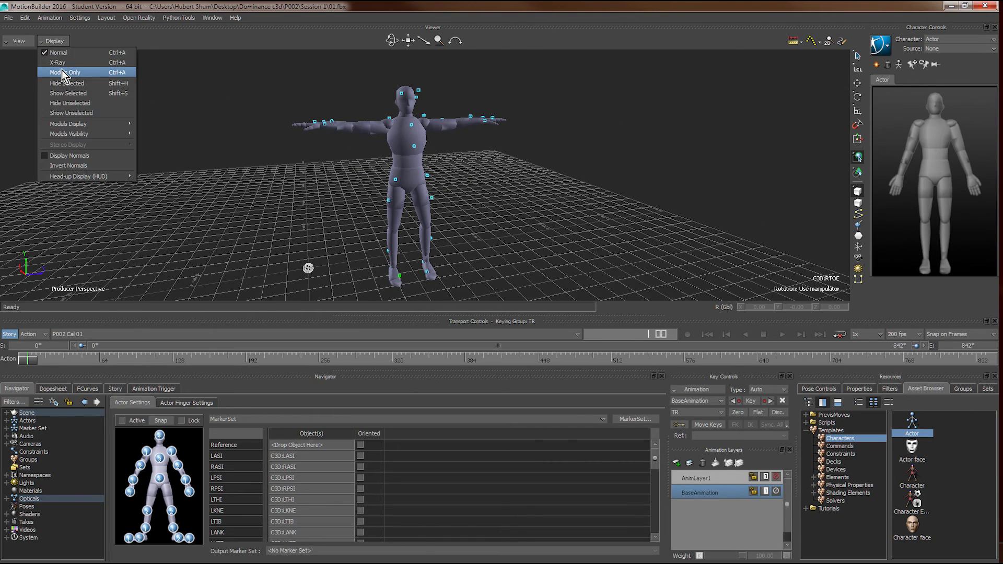
left_click(61, 67)
left_click(59, 43)
left_click(62, 53)
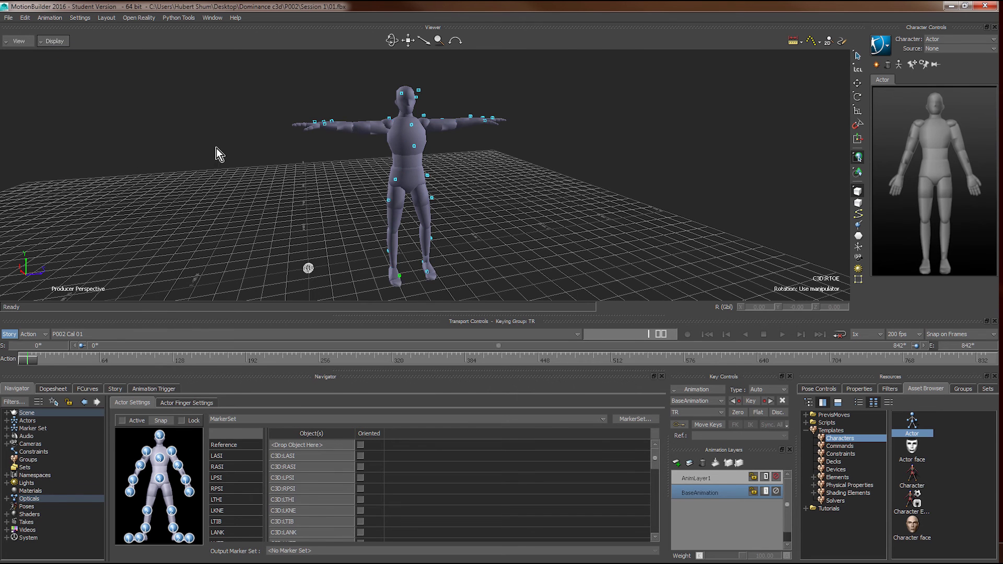
left_click_drag(216, 149, 172, 176)
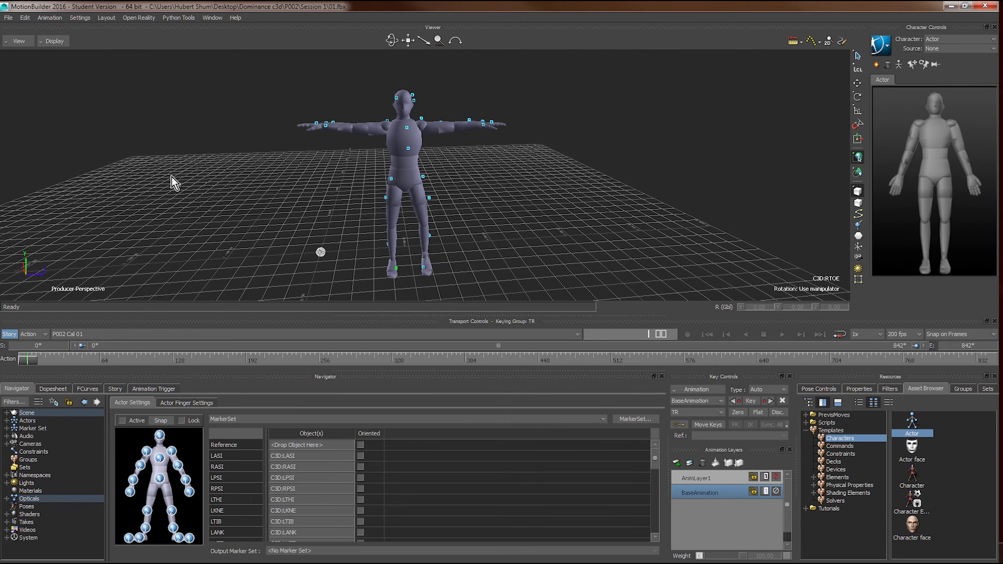
Activate the actor so the markers drive it, and play the P002 Cal 01 take before returning to its start
left_click(131, 422)
left_click(261, 231)
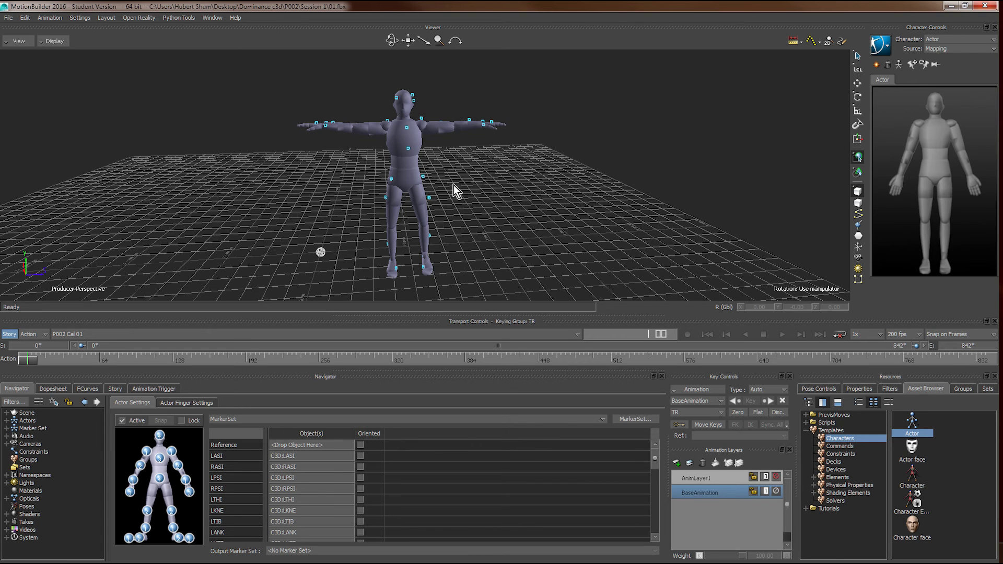
left_click(783, 335)
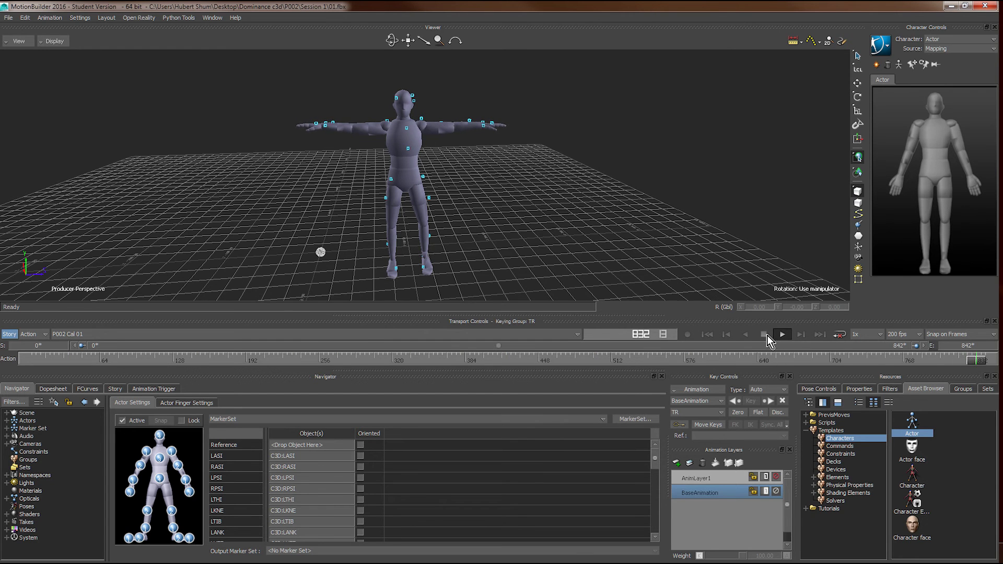
left_click_drag(985, 359, 5, 347)
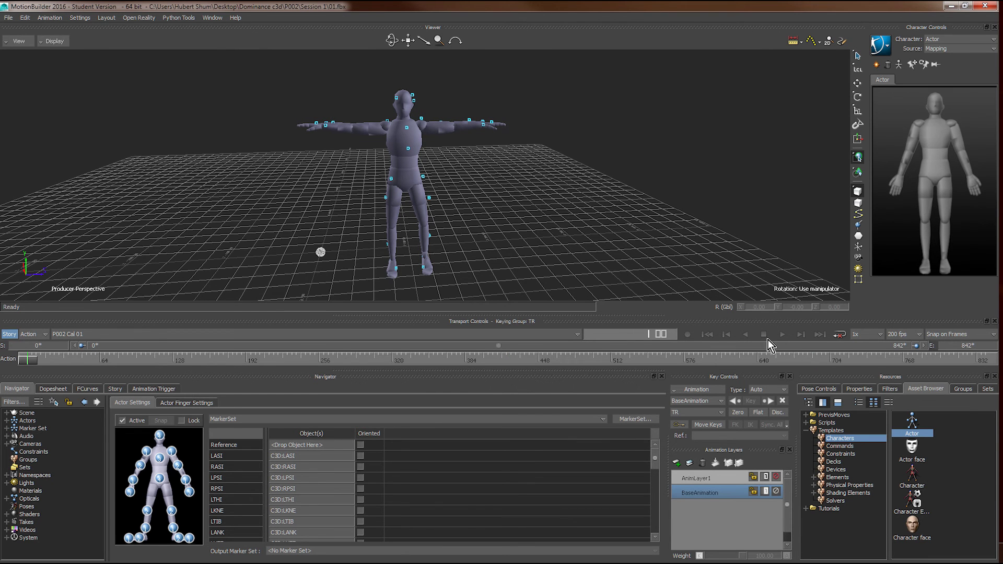
Save the scene as a new FBX file named 02 with the default save options
left_click(9, 18)
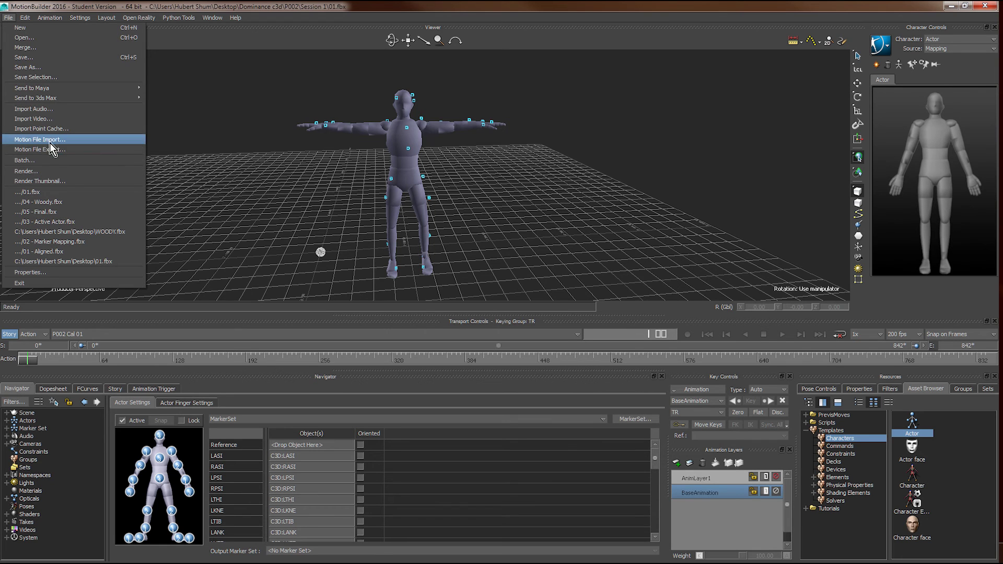
left_click(44, 68)
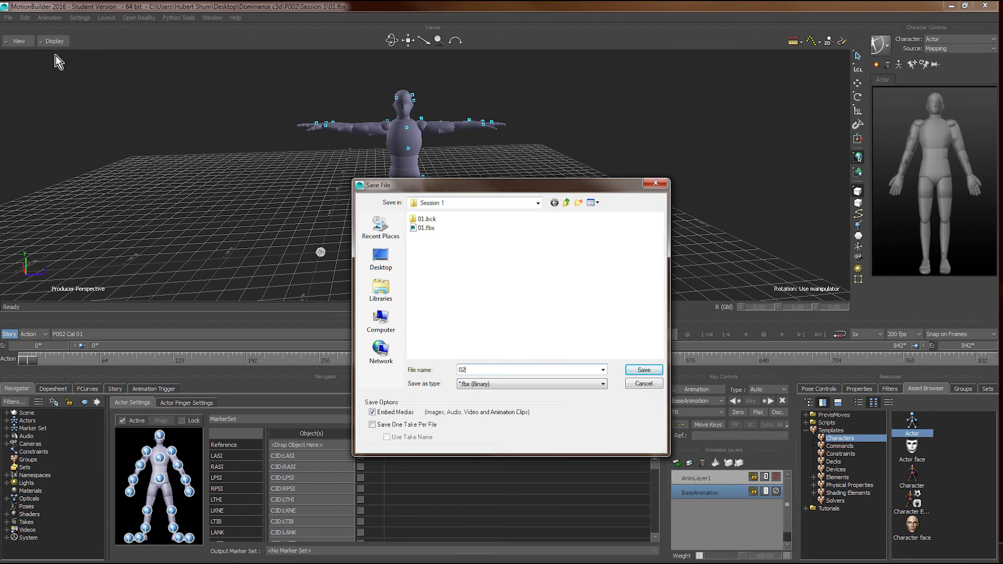
key("Return")
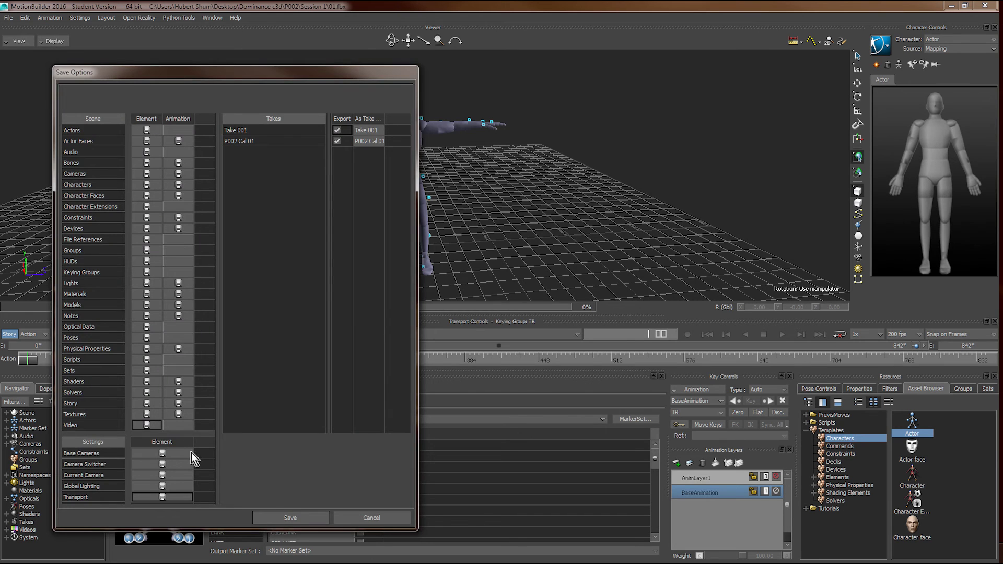
left_click(287, 517)
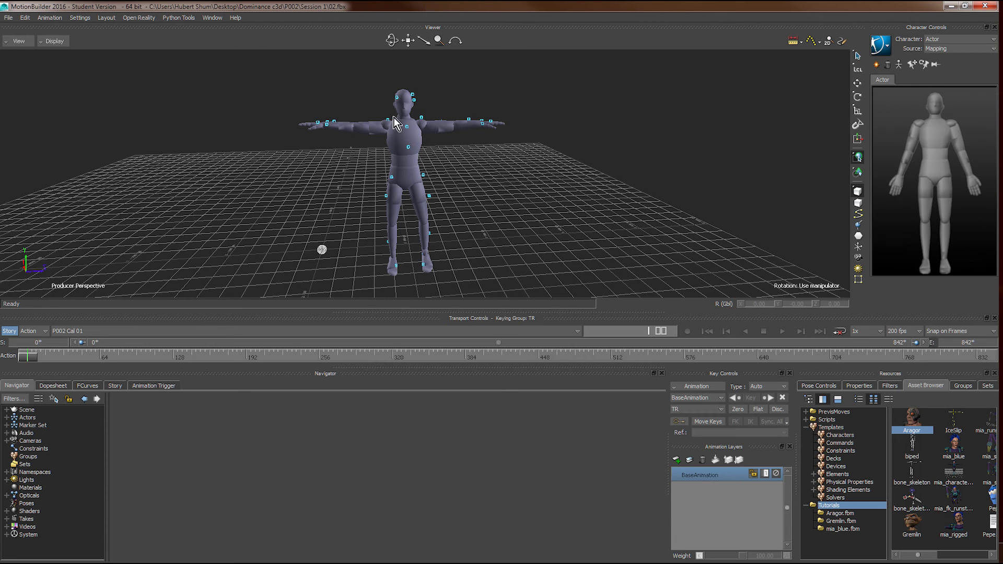
Delete the C3D:optical root together with all its marker branches from the scene
mouse_move(529, 165)
left_mouse_down("ctrl+shift")
mouse_move(514, 192)
mouse_move(531, 183)
left_mouse_up("ctrl+shift")
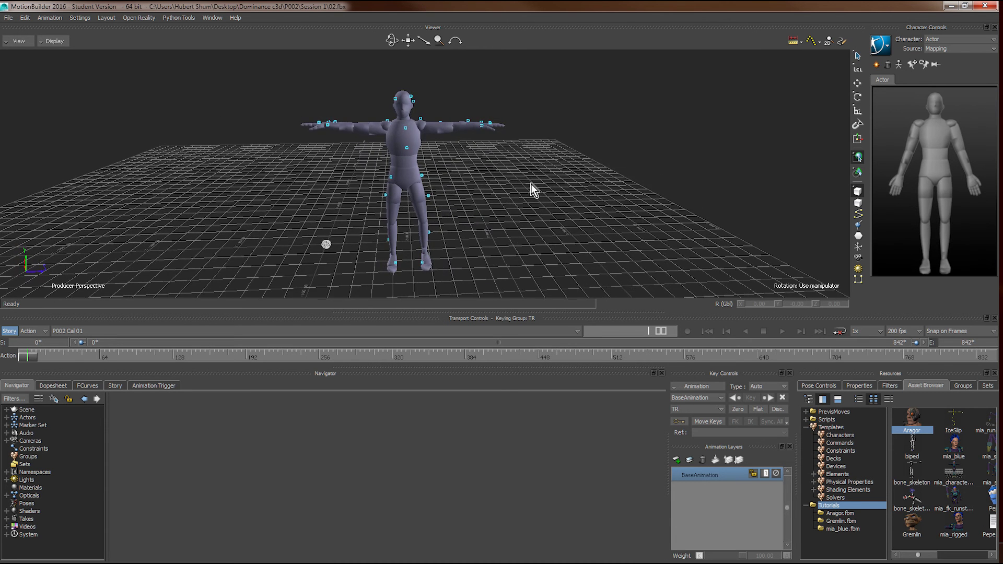
left_click(6, 411)
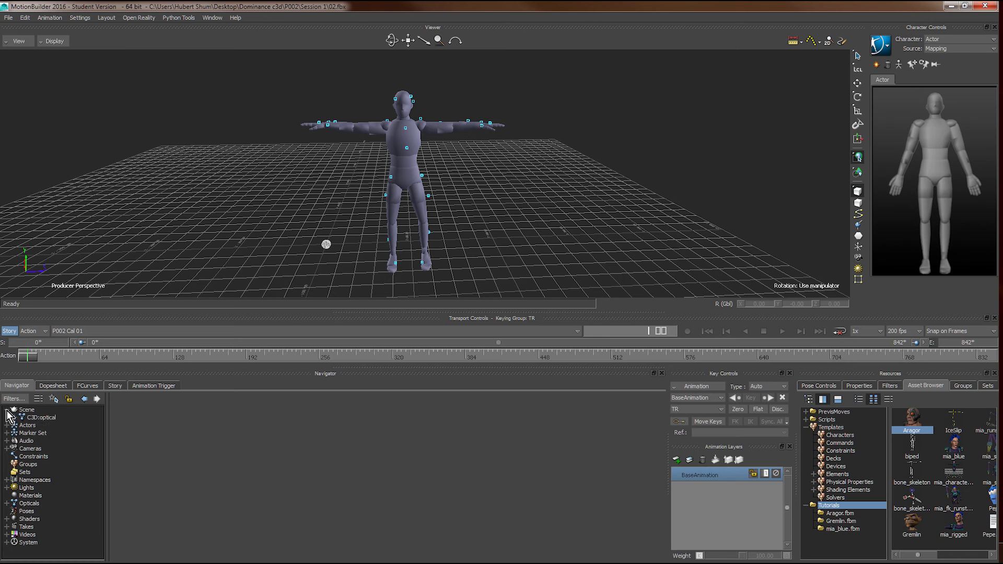
left_click(15, 417)
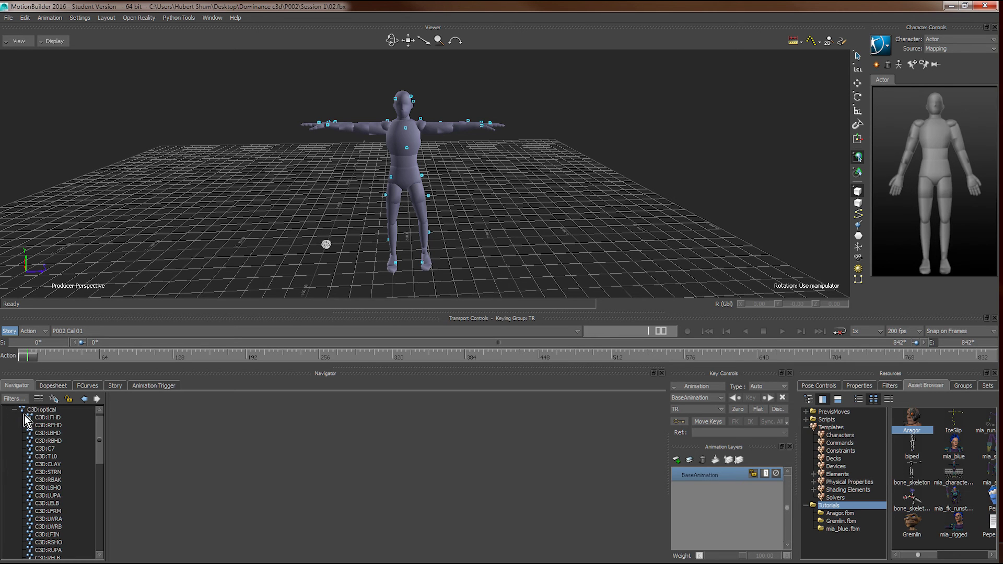
left_click(14, 417)
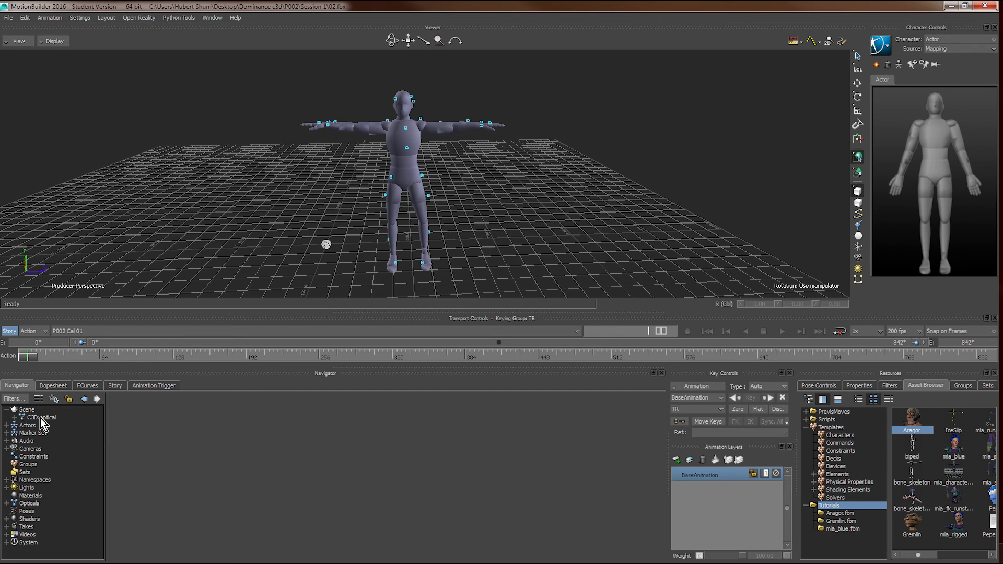
left_click(14, 418)
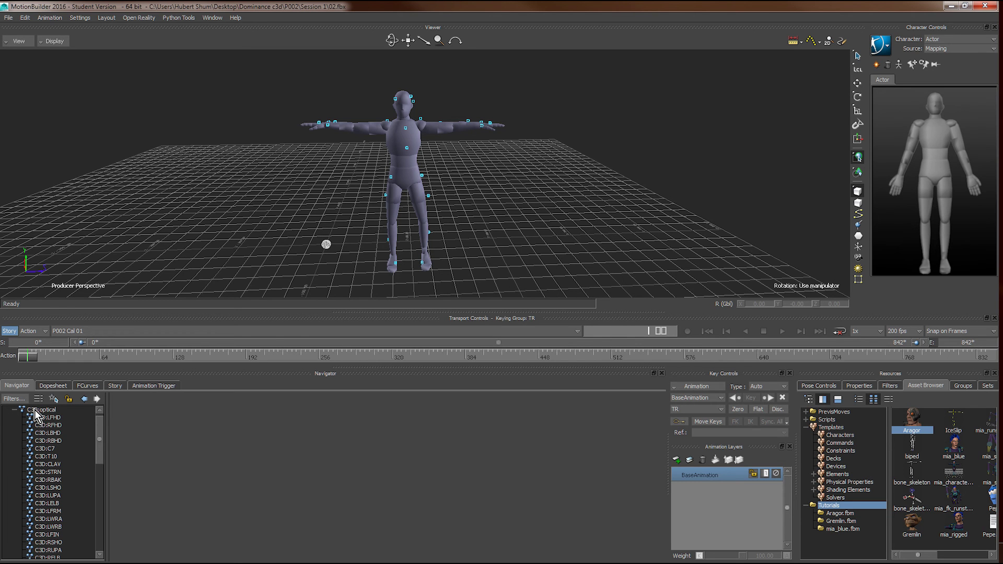
left_click(34, 411)
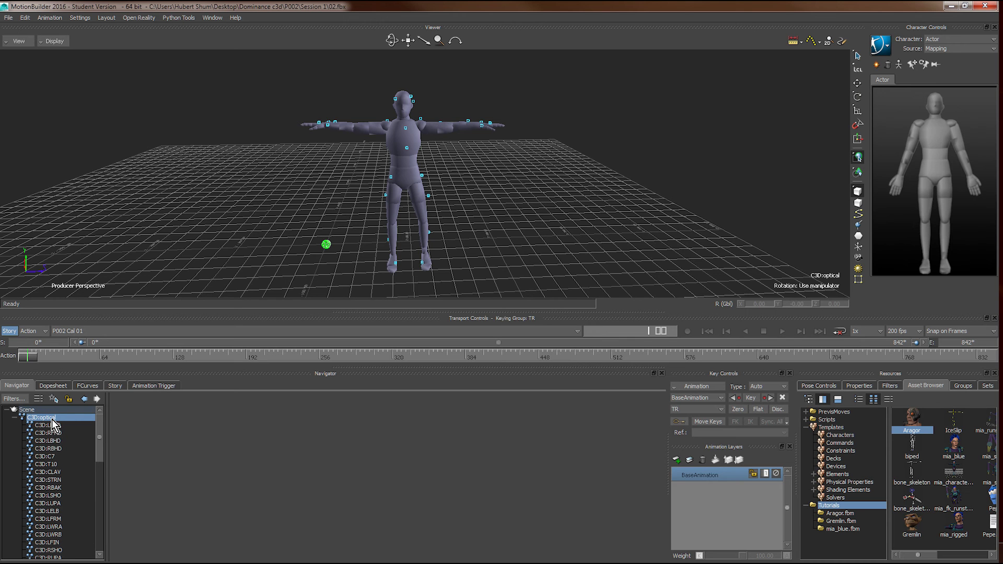
right_click(51, 419)
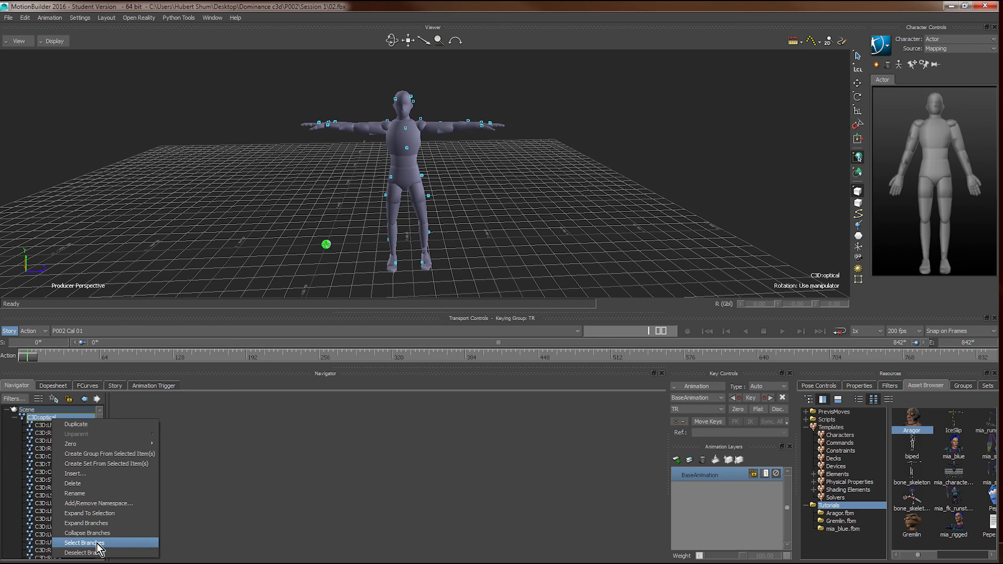
left_click(93, 543)
right_click(58, 418)
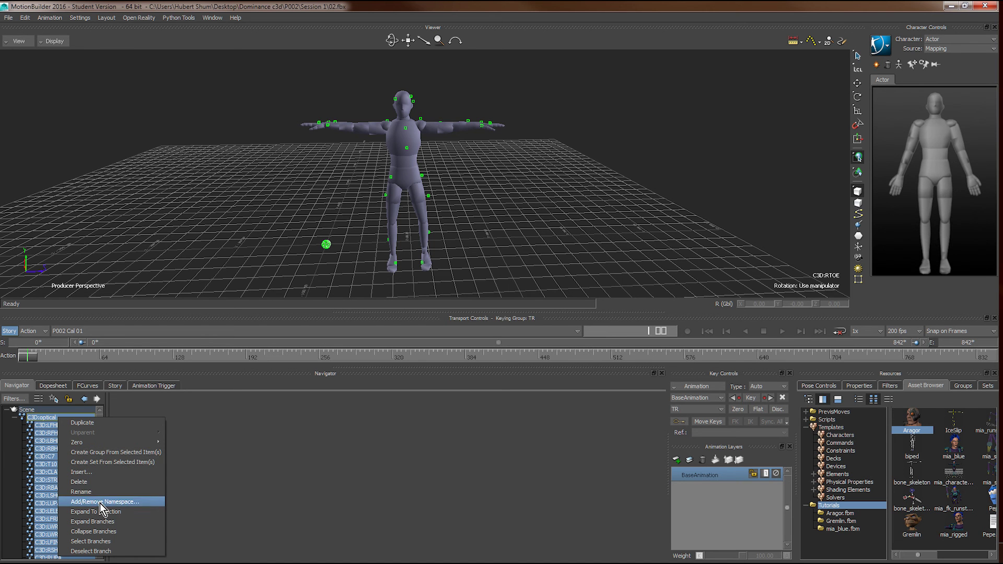
left_click(98, 482)
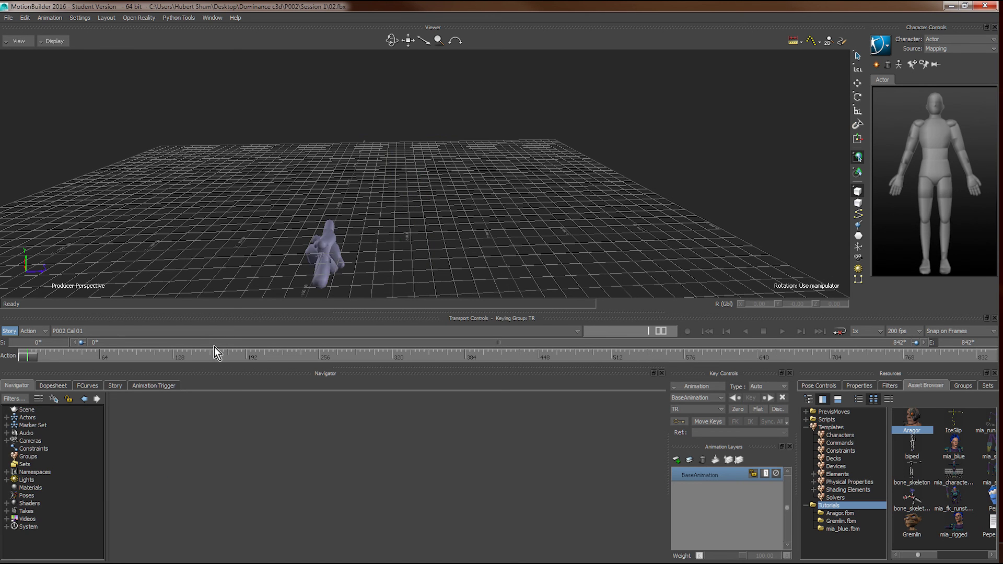
Make the Actor the current character so its marker set mapping settings are displayed
left_click(953, 40)
left_click(945, 57)
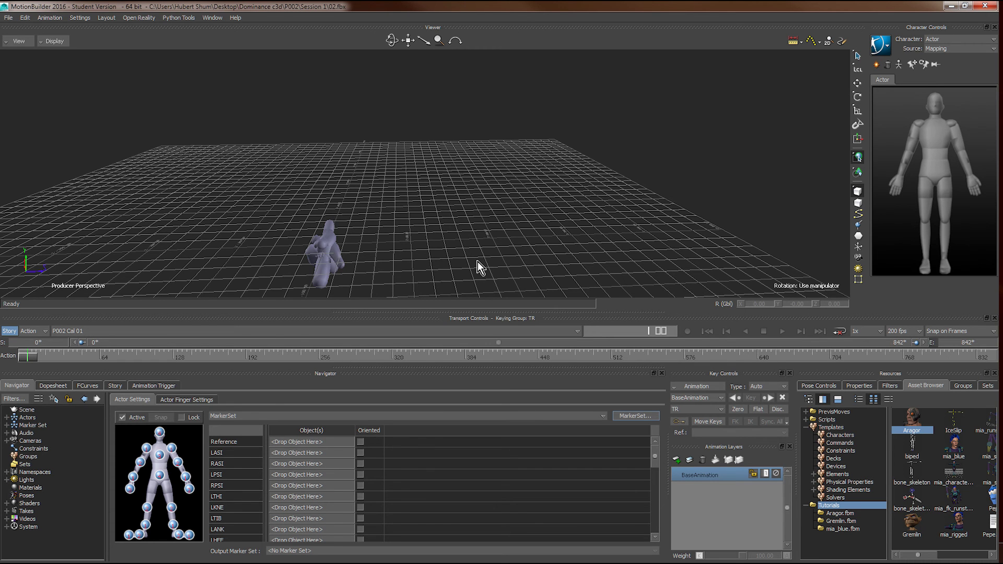
left_click_drag(362, 246, 386, 229, "ctrl+shift")
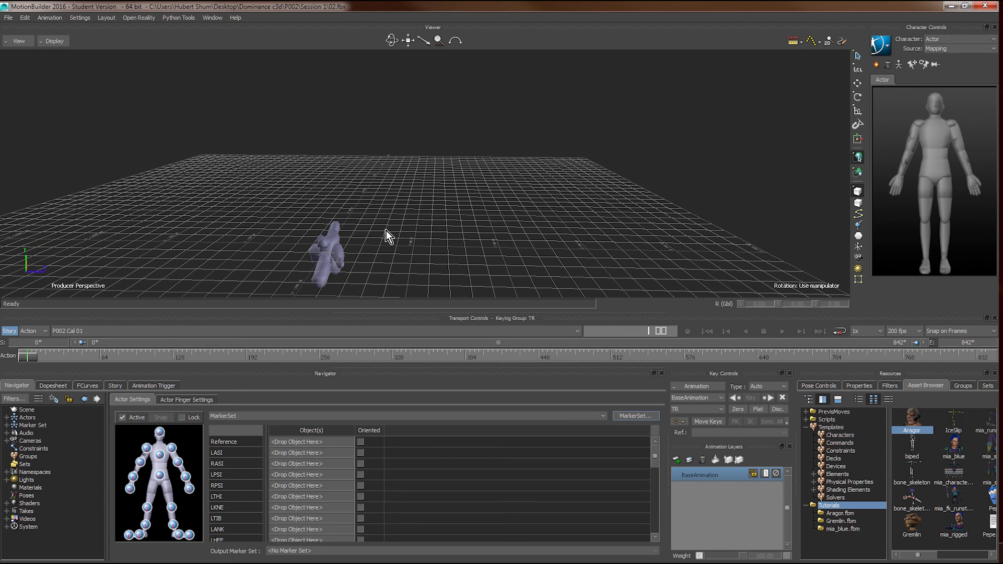
Import P002 PreWalk01.c3d with the default import options, and play the new take before returning to its start
left_click(9, 17)
left_click(64, 141)
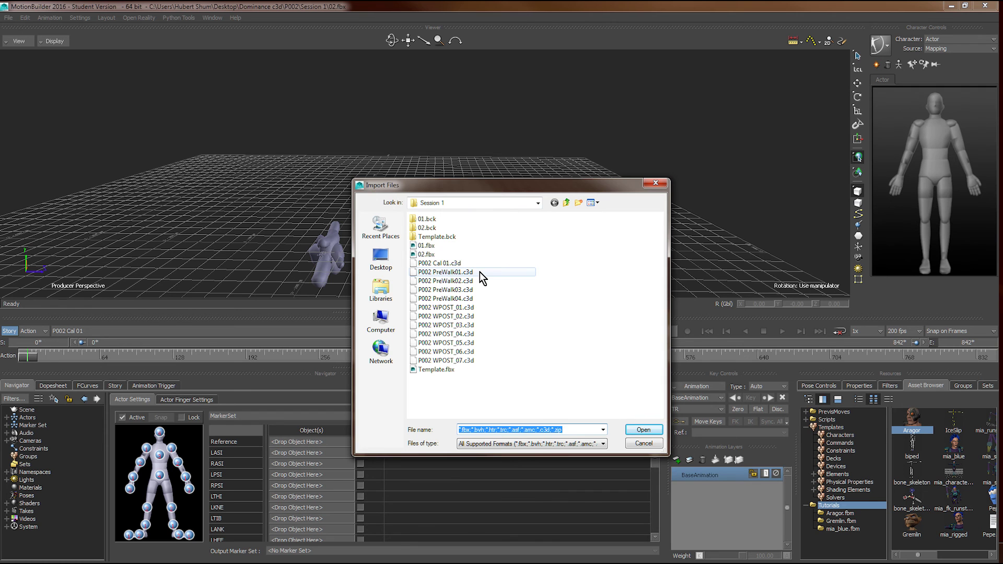
double_click(465, 270)
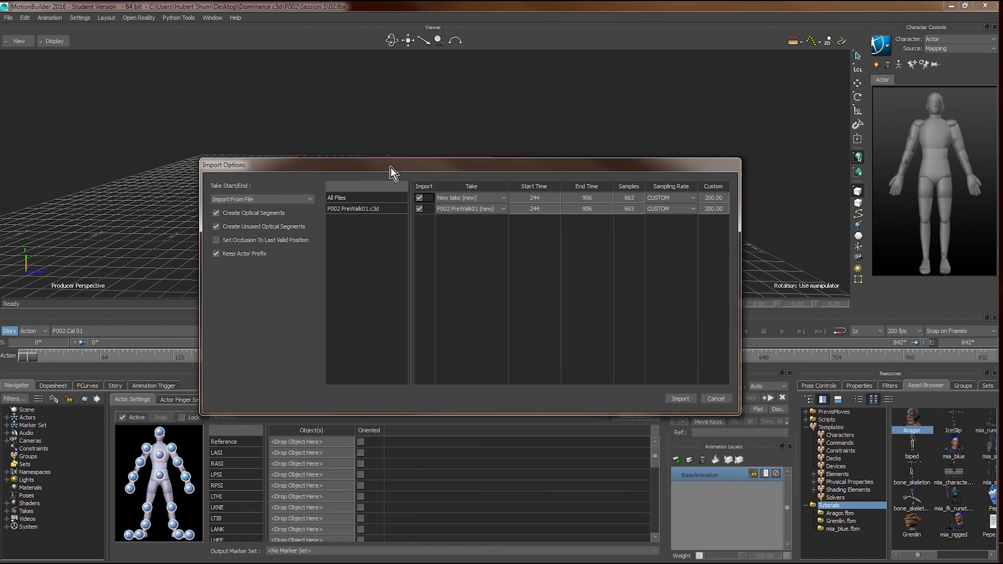
left_click(682, 397)
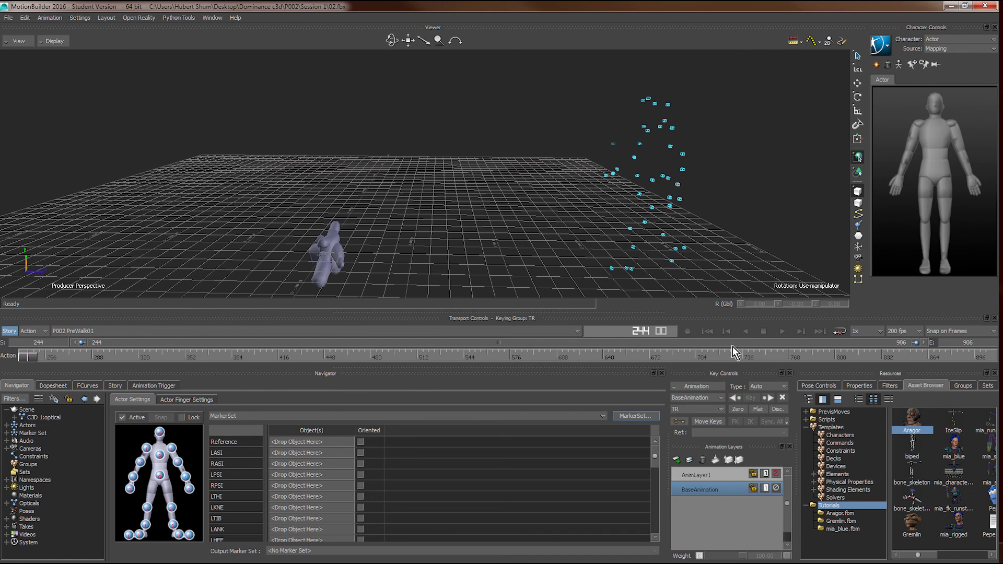
left_click(782, 332)
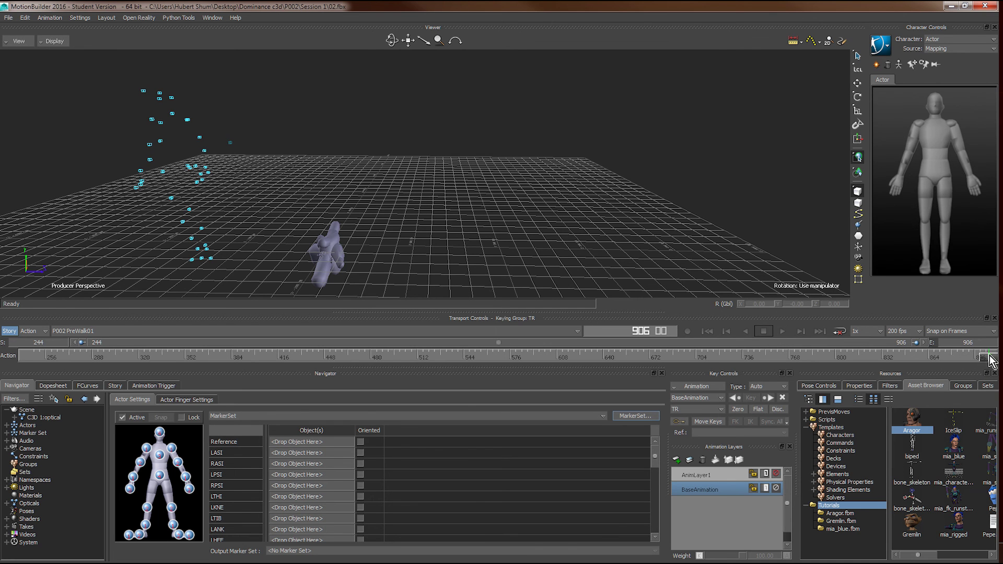
left_click_drag(984, 359, 23, 366)
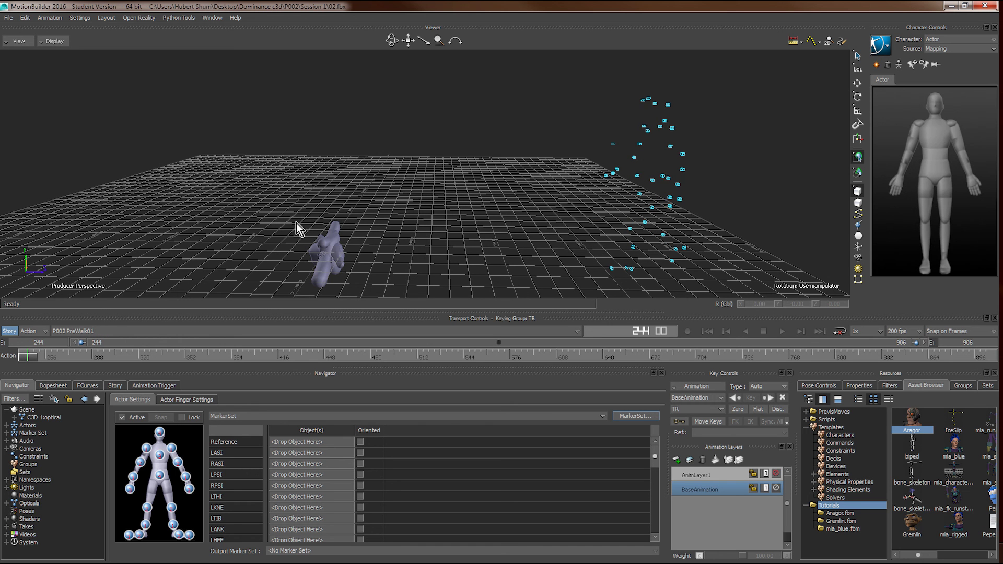
Select all the imported walk markers and assign them together to the Actor's marker set, accepting the multiple-marker drop
left_click_drag(412, 250, 433, 244)
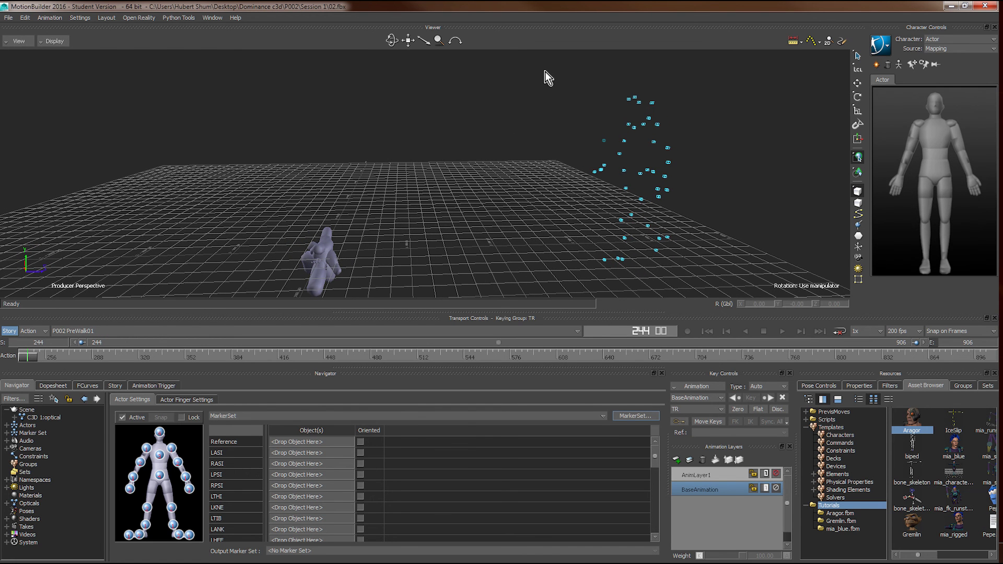
left_click_drag(551, 65, 707, 293)
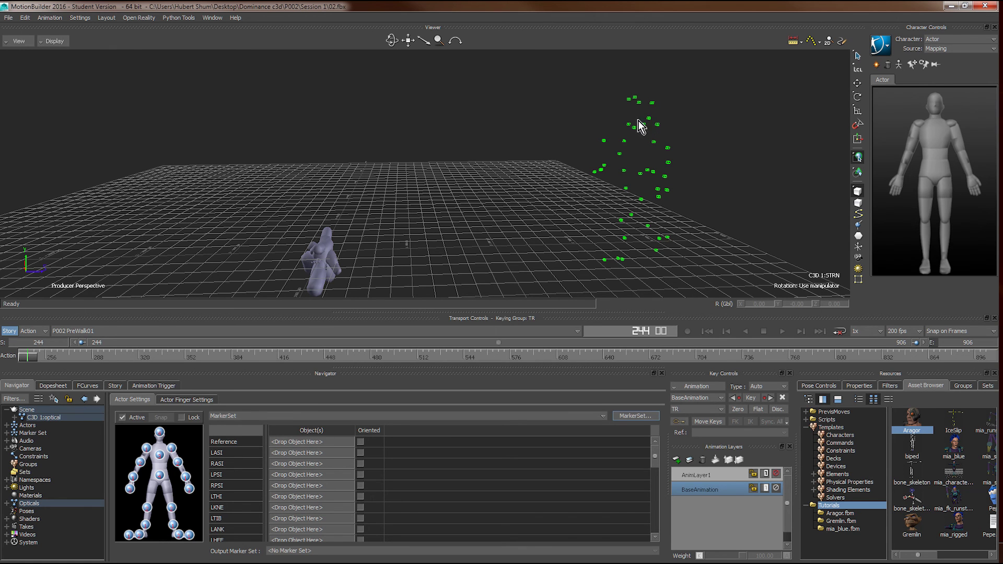
left_click_drag(651, 119, 350, 427)
left_click(578, 74)
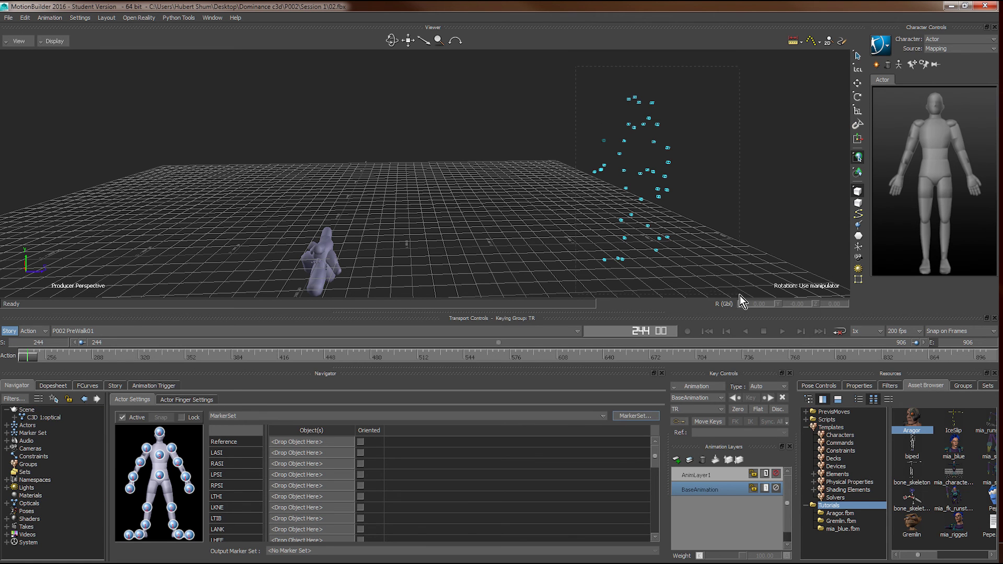
left_click_drag(740, 296, 740, 295)
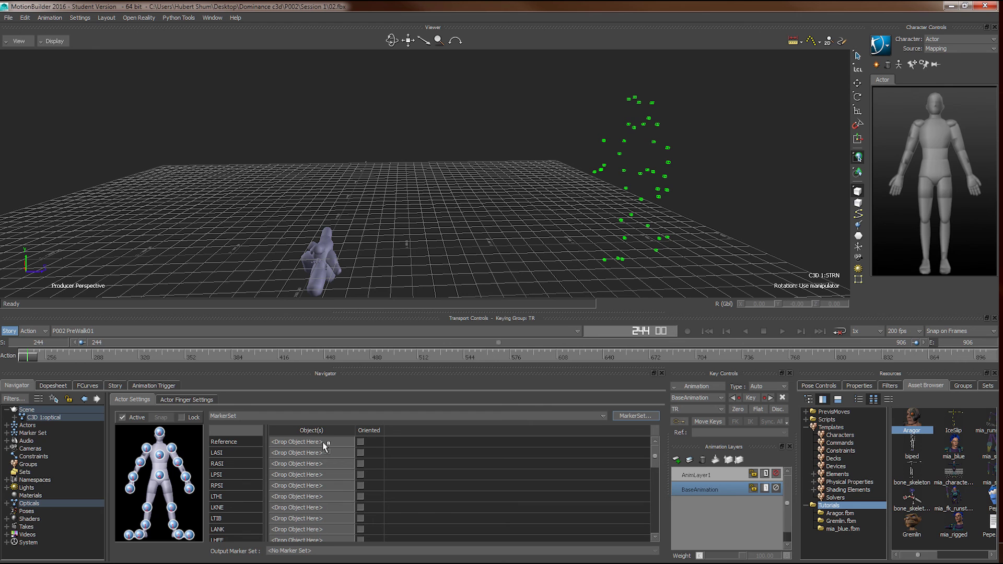
mouse_move(323, 443)
left_mouse_down("alt")
mouse_move(332, 467)
mouse_move(313, 472)
mouse_move(332, 453)
left_mouse_up("alt")
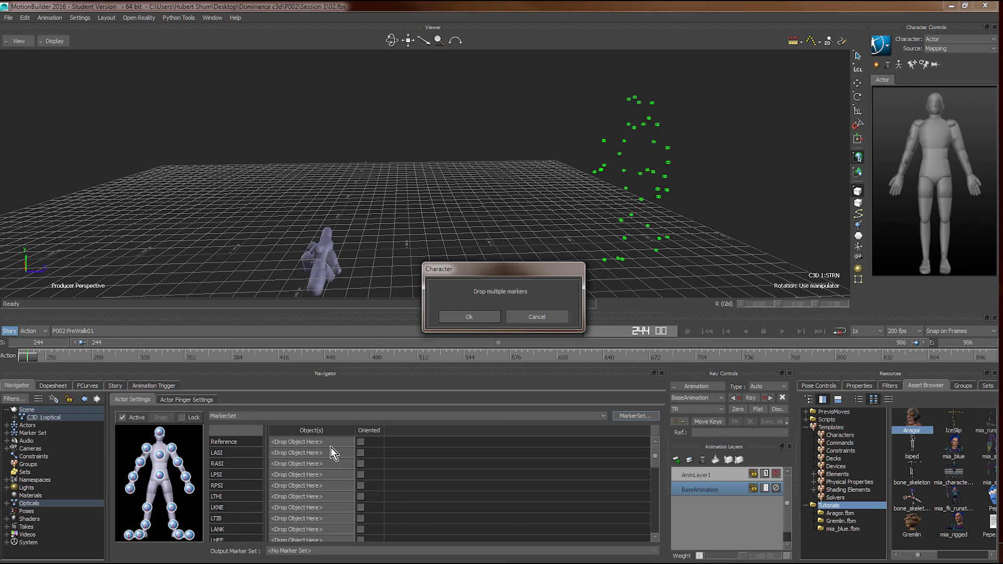
left_click(467, 316)
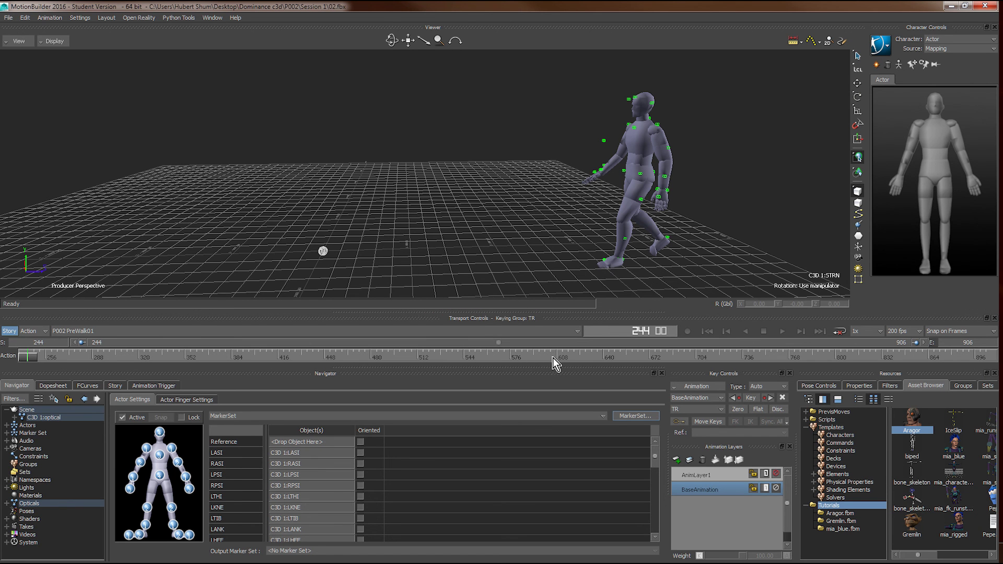
Play the P002 PreWalk01 take with the actor following the markers, return to its start and deselect the markers
left_click(785, 334)
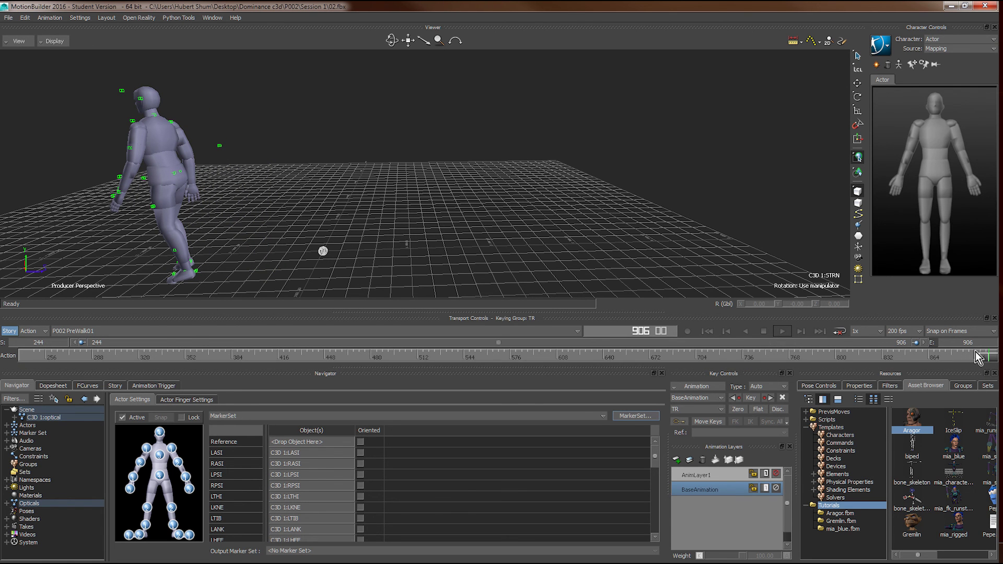
left_click_drag(980, 357, 768, 358)
left_click_drag(661, 373, 2, 393)
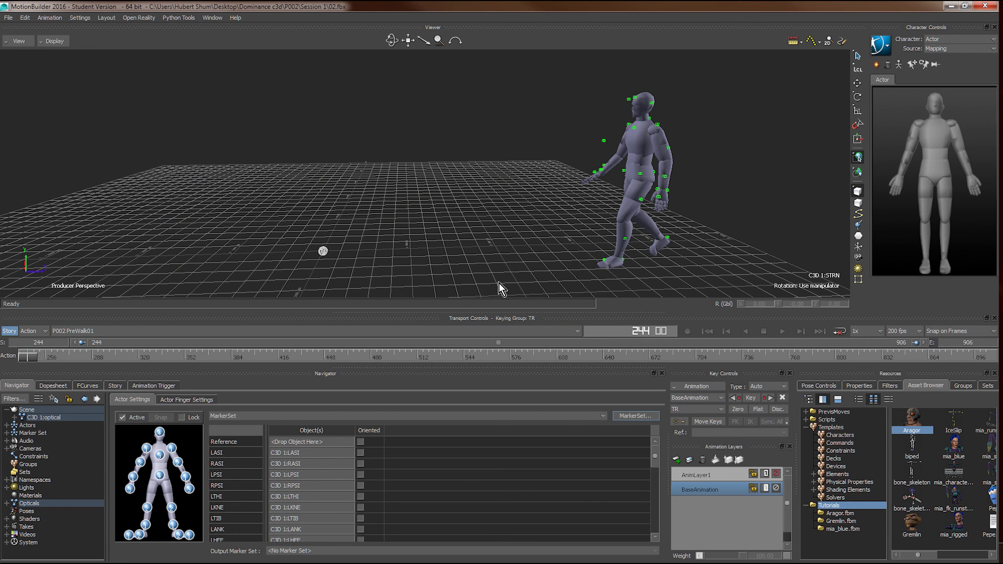
left_click(452, 233)
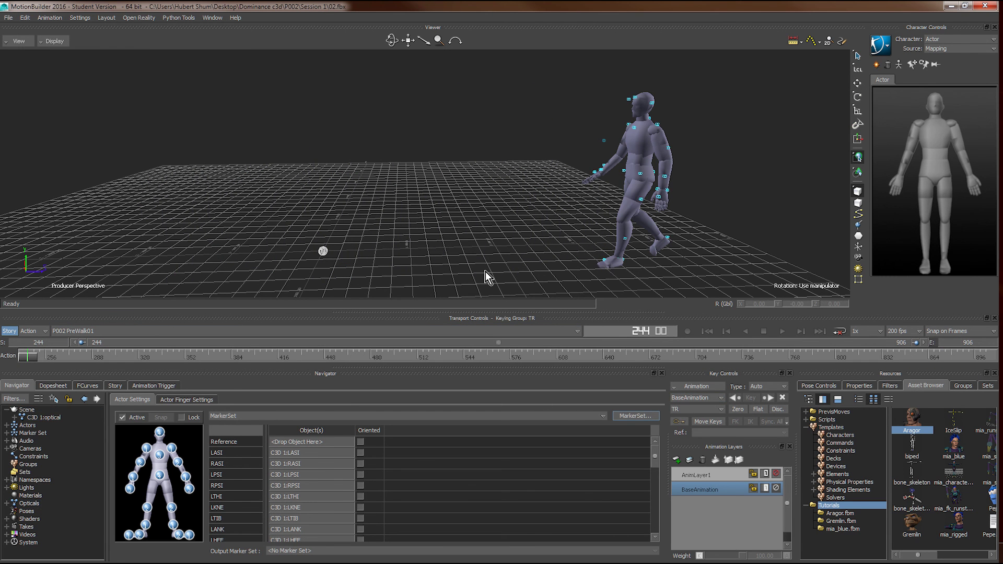
Merge the Aragor character from the Tutorials assets into the scene with no animation
left_click(842, 428)
left_click(832, 507)
left_click_drag(915, 419, 436, 155)
mouse_move(475, 155)
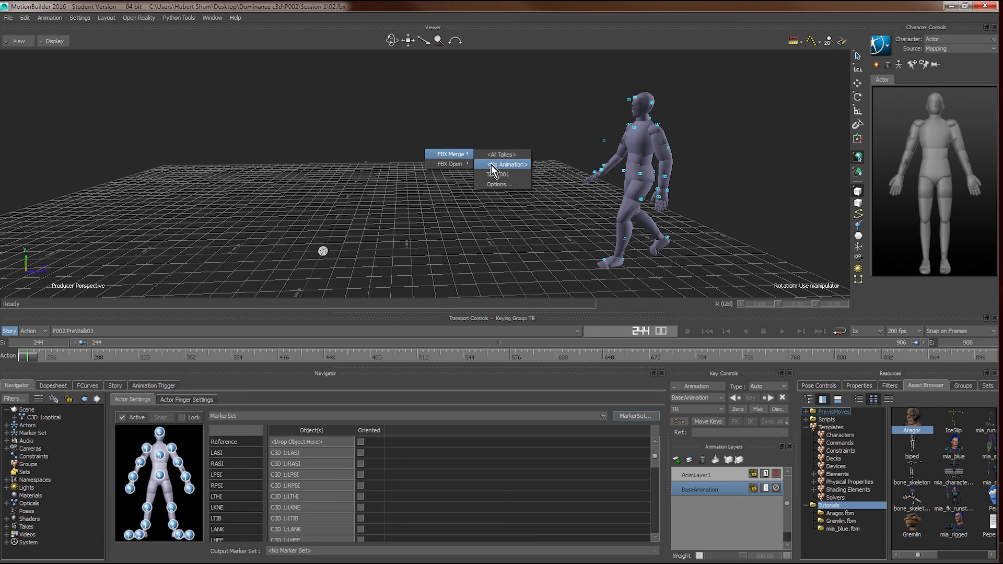
left_click(491, 166)
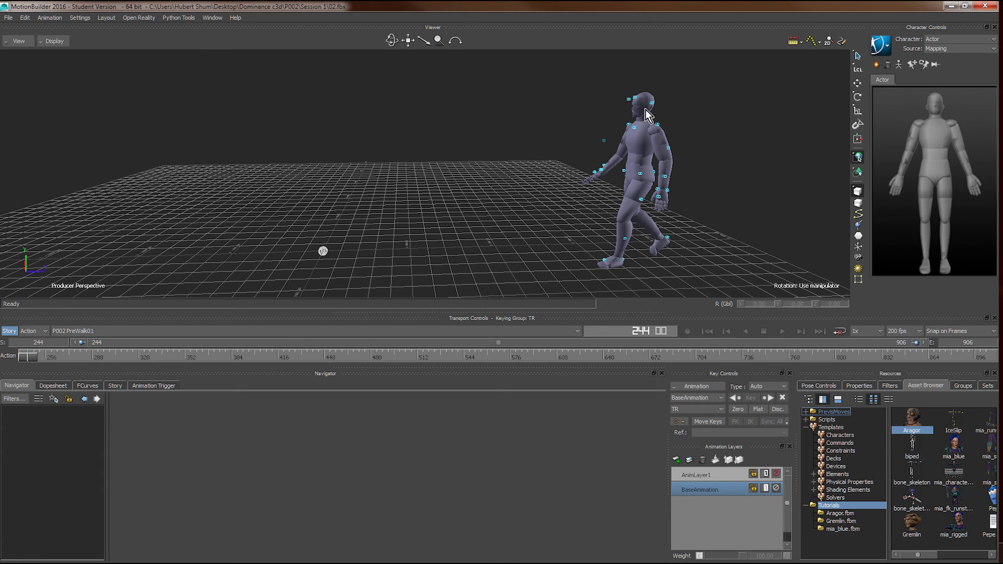
Make Aragor the current character, set its input type to Actor and activate that input
left_click(962, 38)
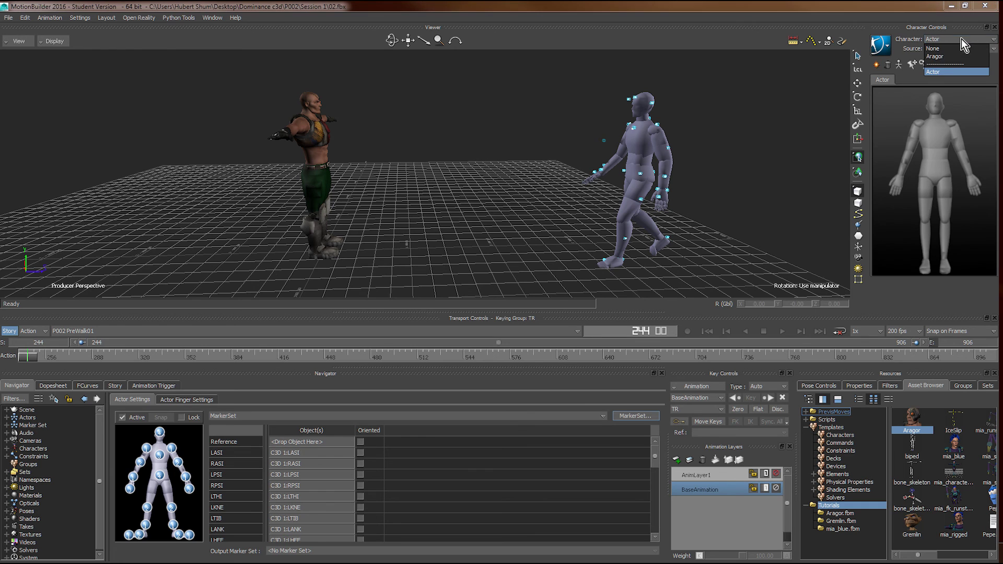
left_click(936, 57)
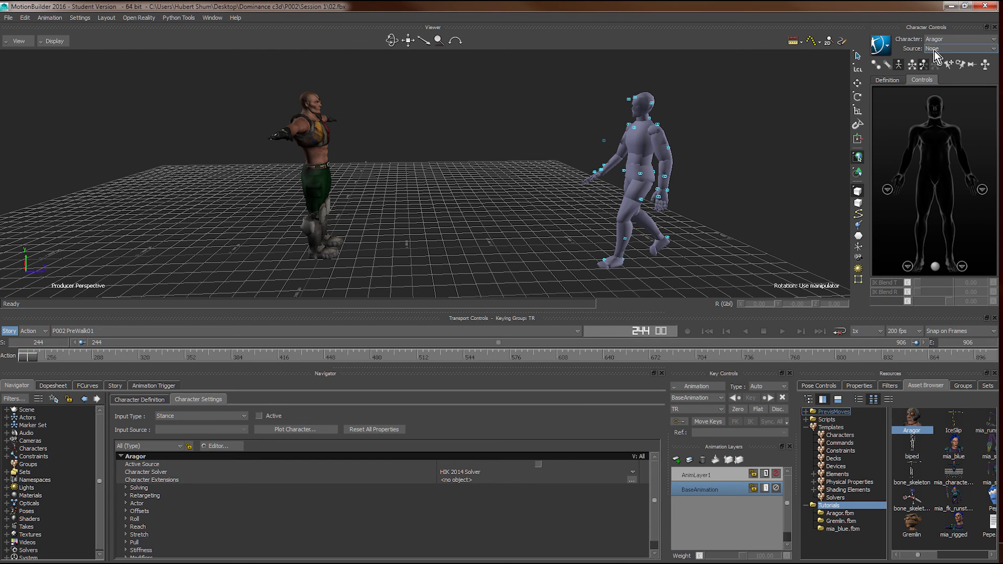
left_click(936, 49)
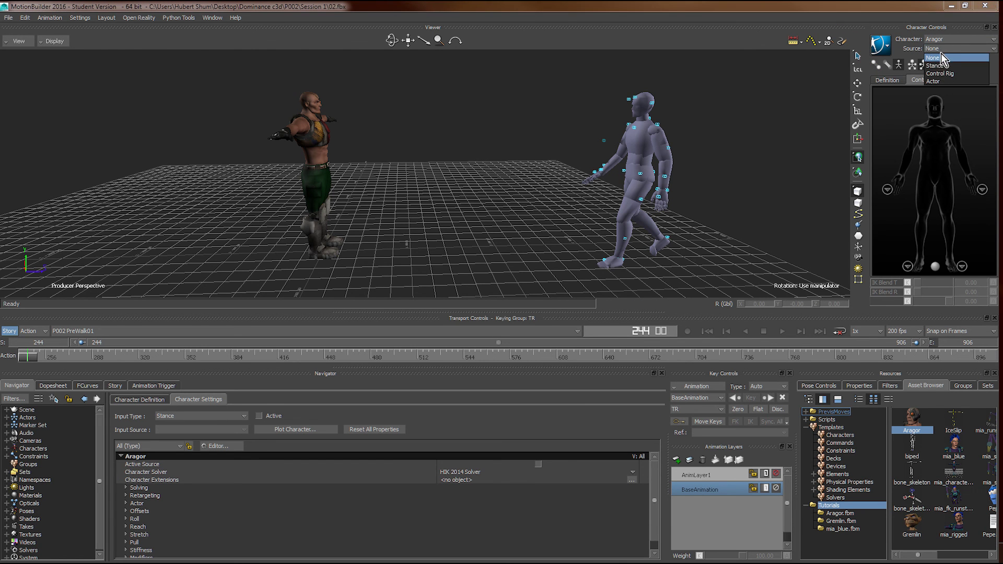
left_click(943, 57)
left_click(215, 417)
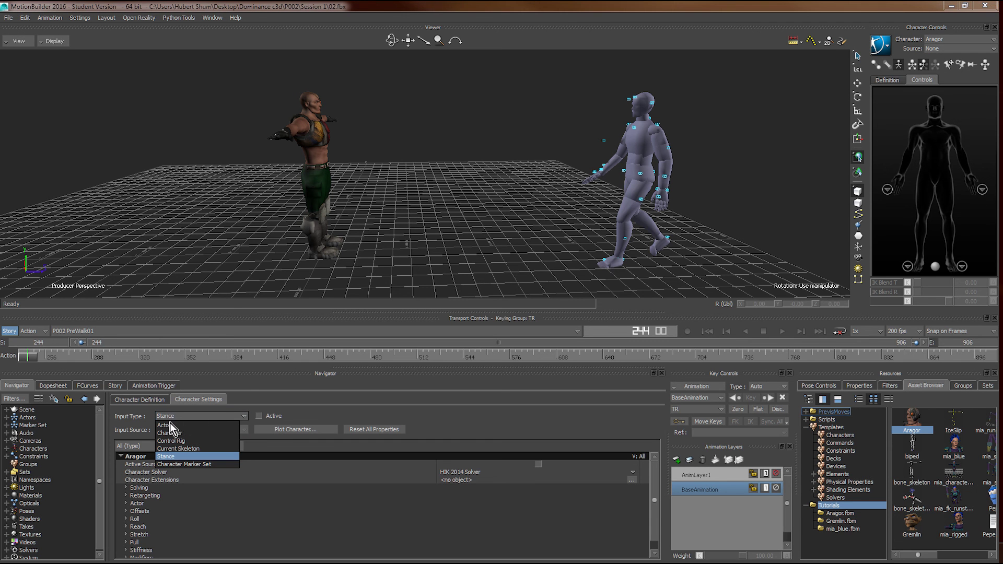
left_click(165, 428)
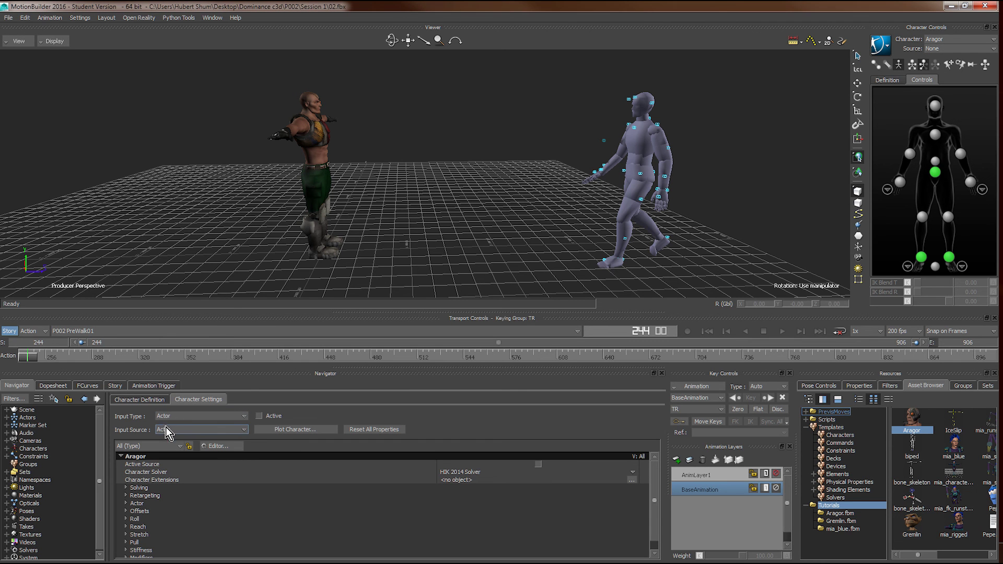
left_click(271, 416)
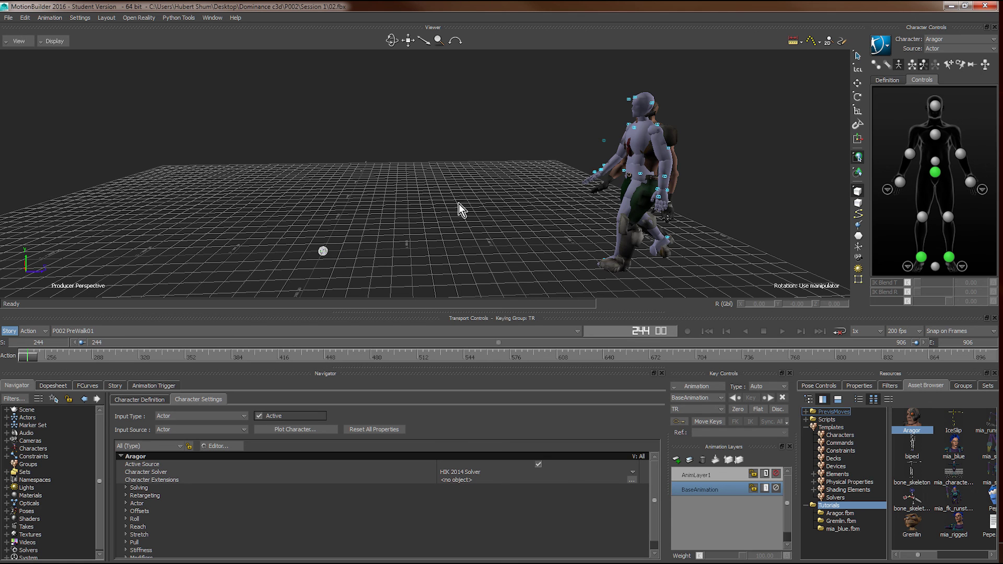
Play the walk take with Aragor following the actor, and hide everything belonging to the actor
left_click(783, 331)
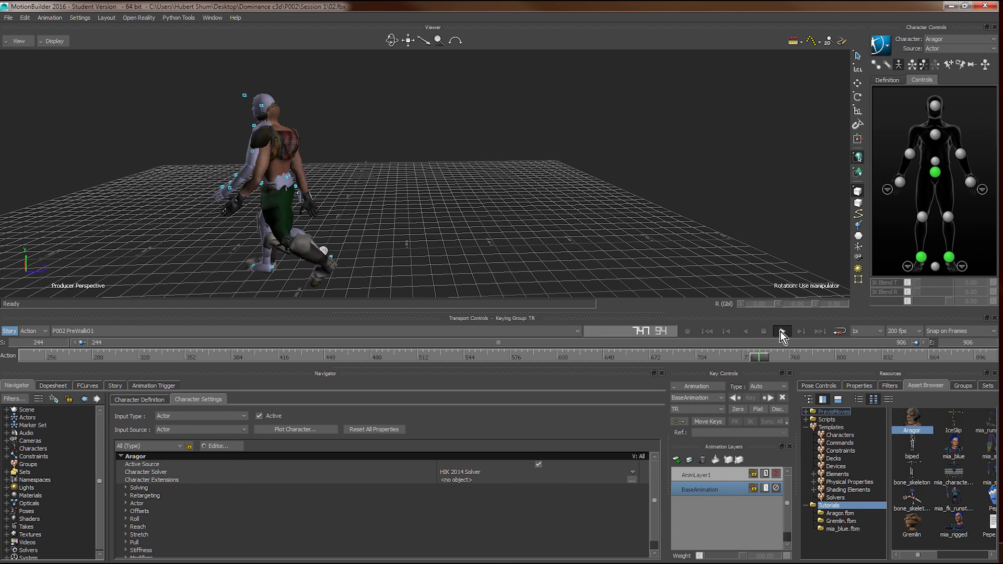
left_click(881, 45)
mouse_move(904, 123)
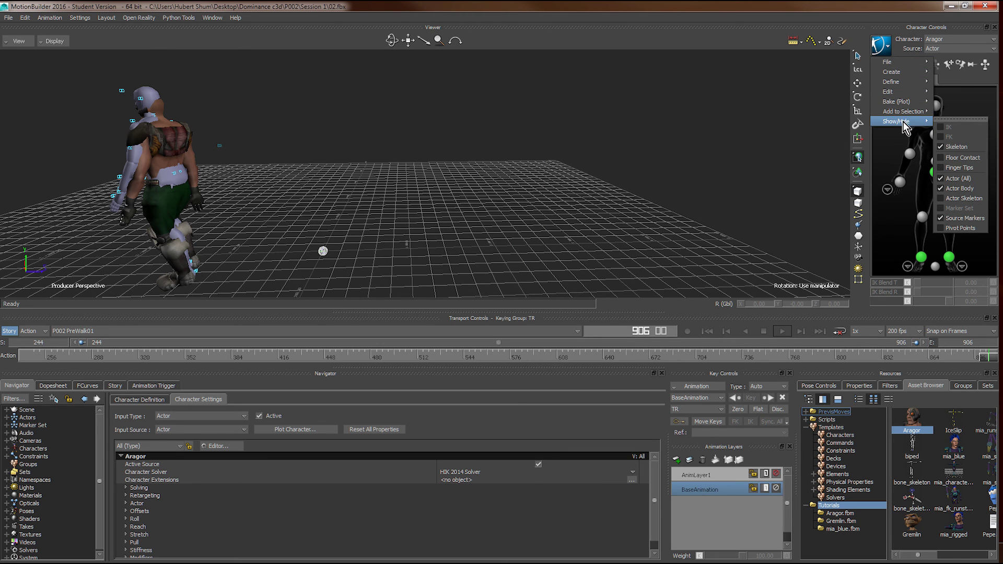
left_click(959, 178)
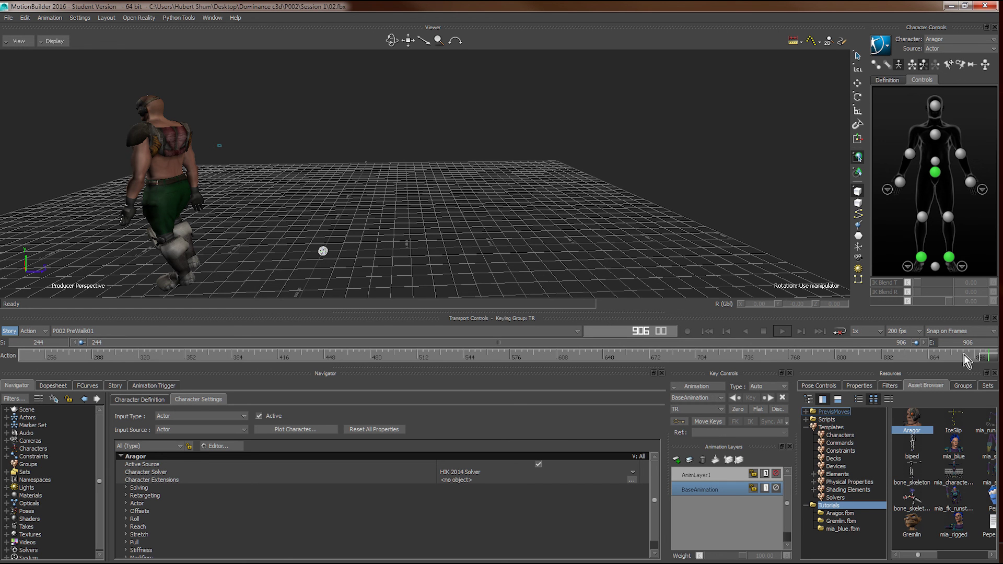
Replay the walk take to examine Aragor's motion from a different, more distant viewing angle
left_click(782, 332)
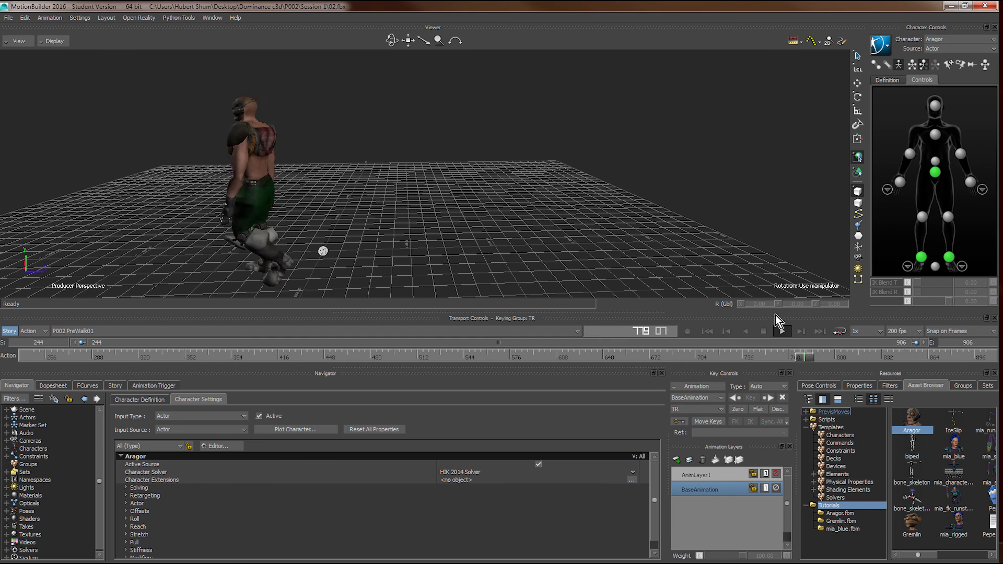
left_click_drag(447, 122, 500, 118, "ctrl+shift")
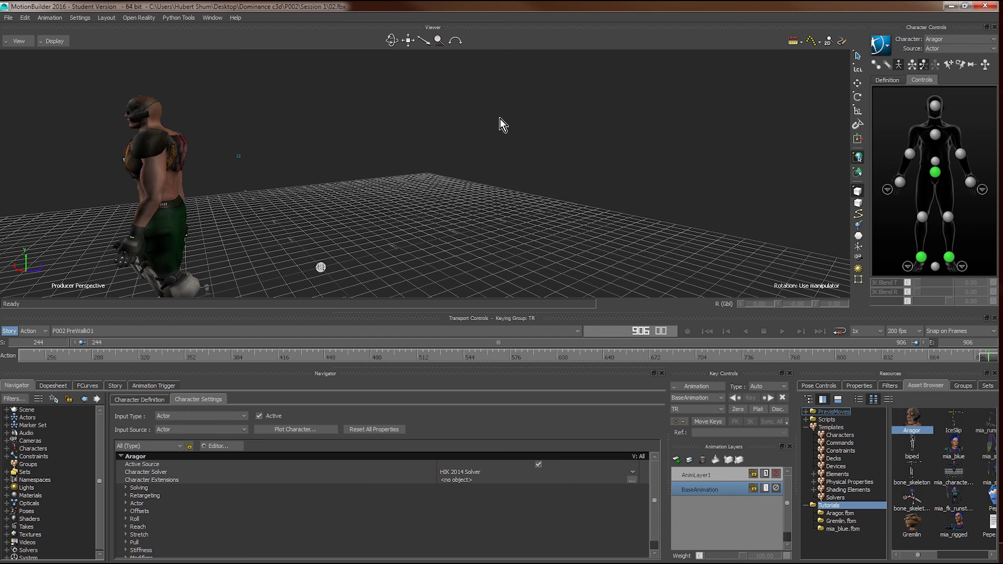
scroll(500, 118, "down", 4)
left_click(783, 332)
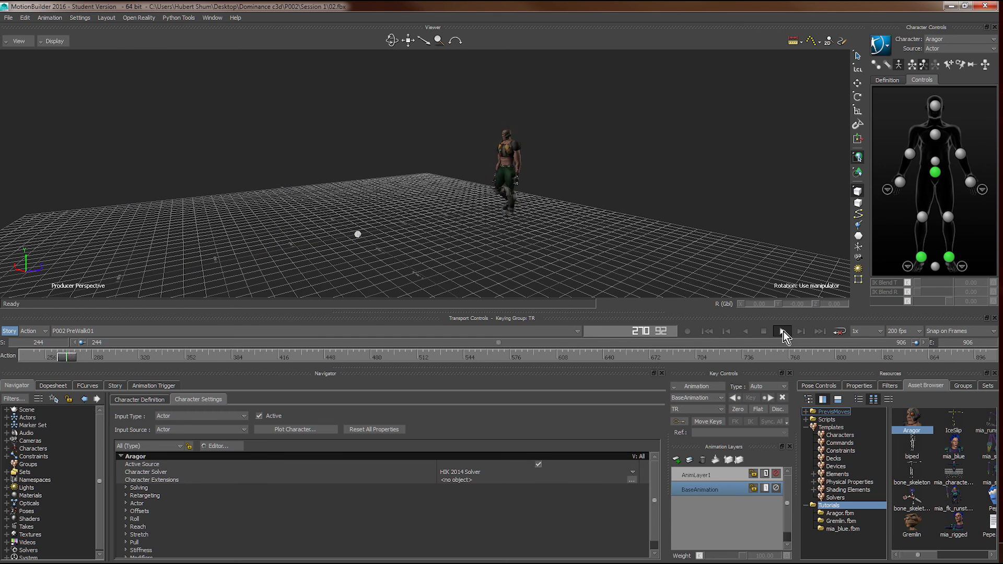